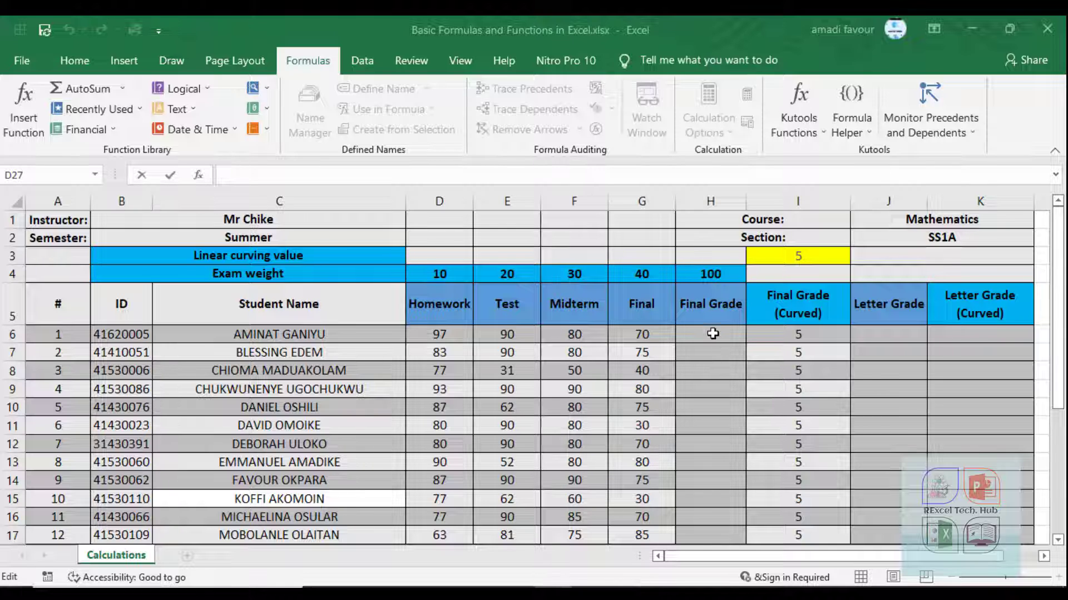
Total the first student's four scores in H6 with the hard-coded formula =97+90+80+70.
{"action": "key", "text": "Escape"}
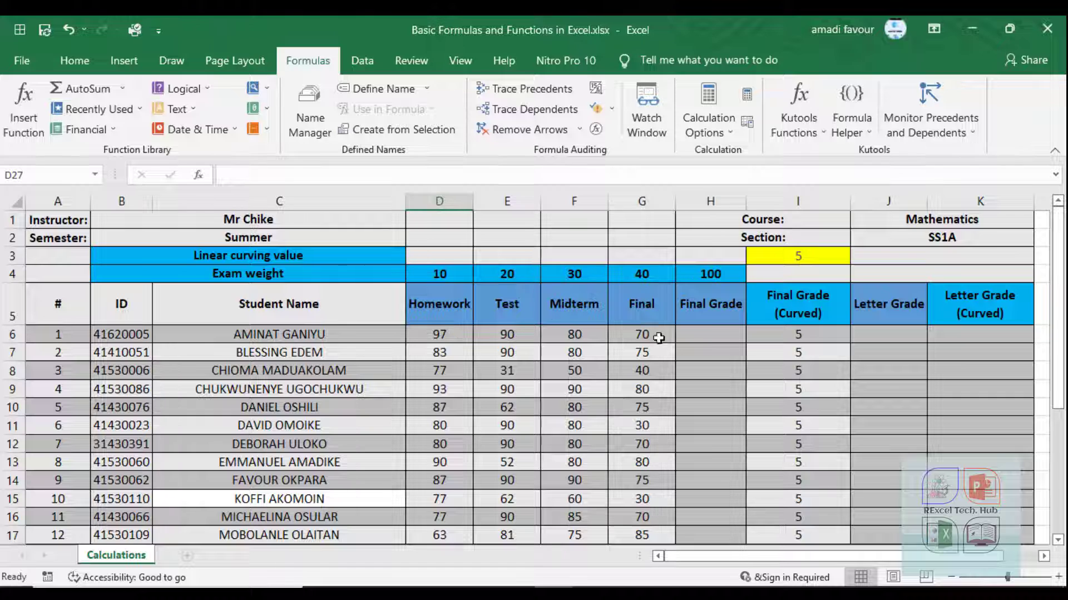
{"action": "left_click", "coordinate": [708, 335]}
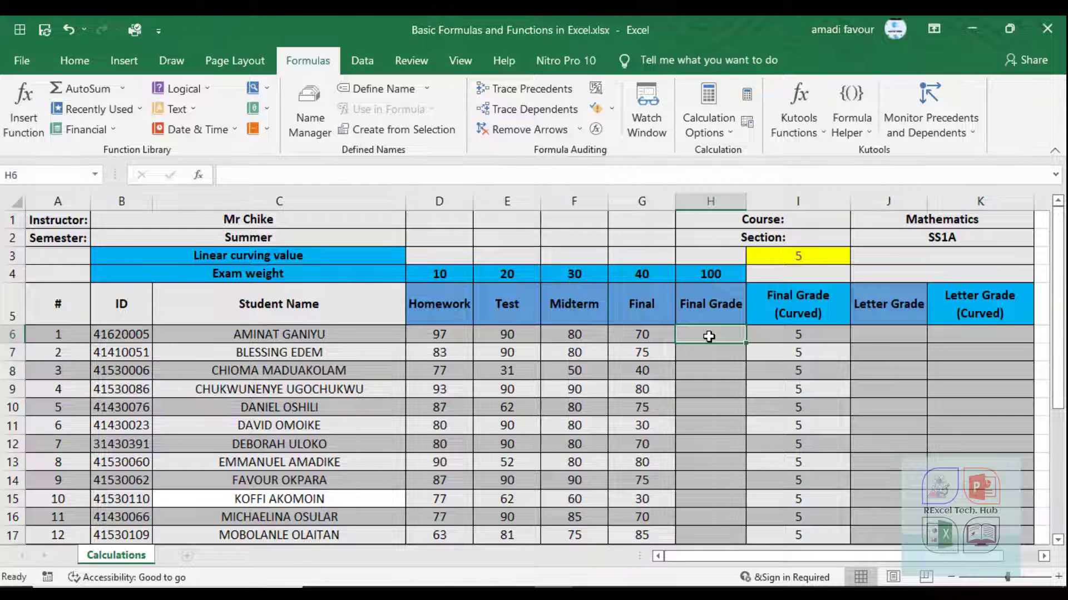
{"action": "type", "text": "="}
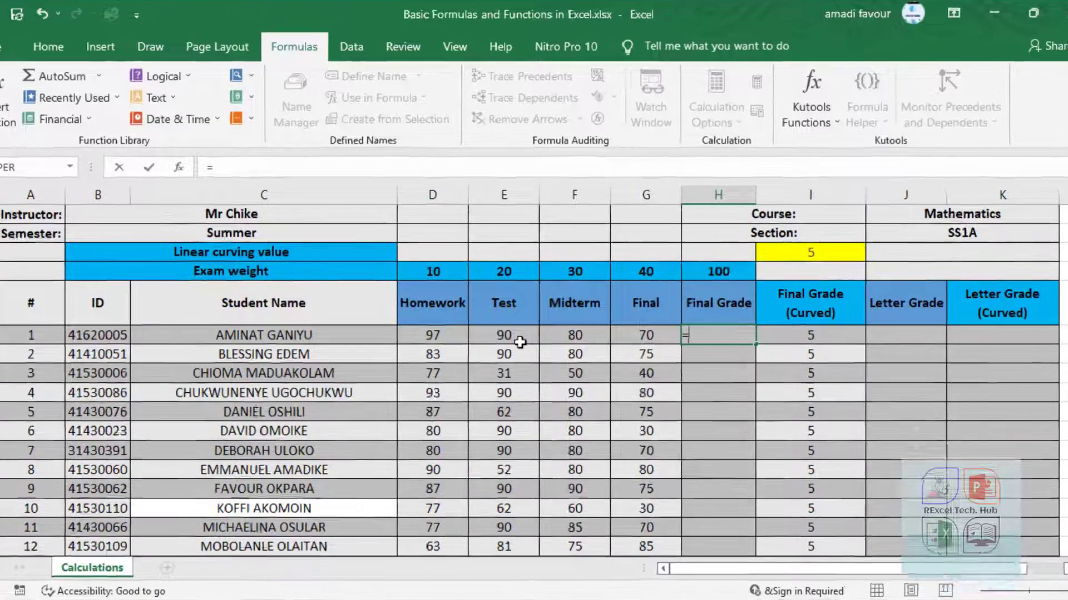
{"action": "type", "text": "97+"}
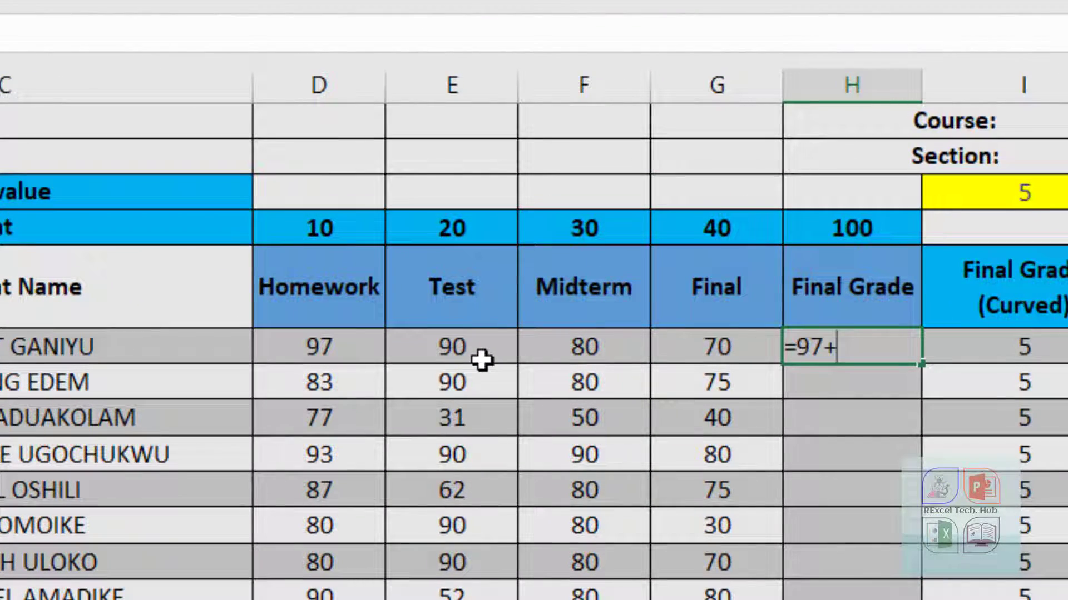
{"action": "type", "text": "90+80"}
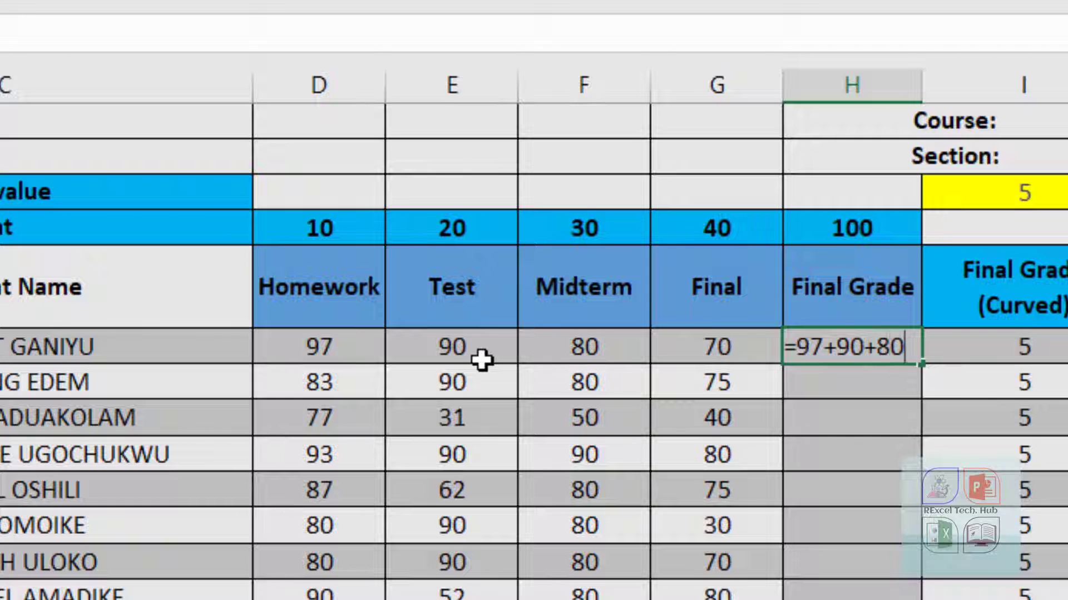
{"action": "type", "text": "+70"}
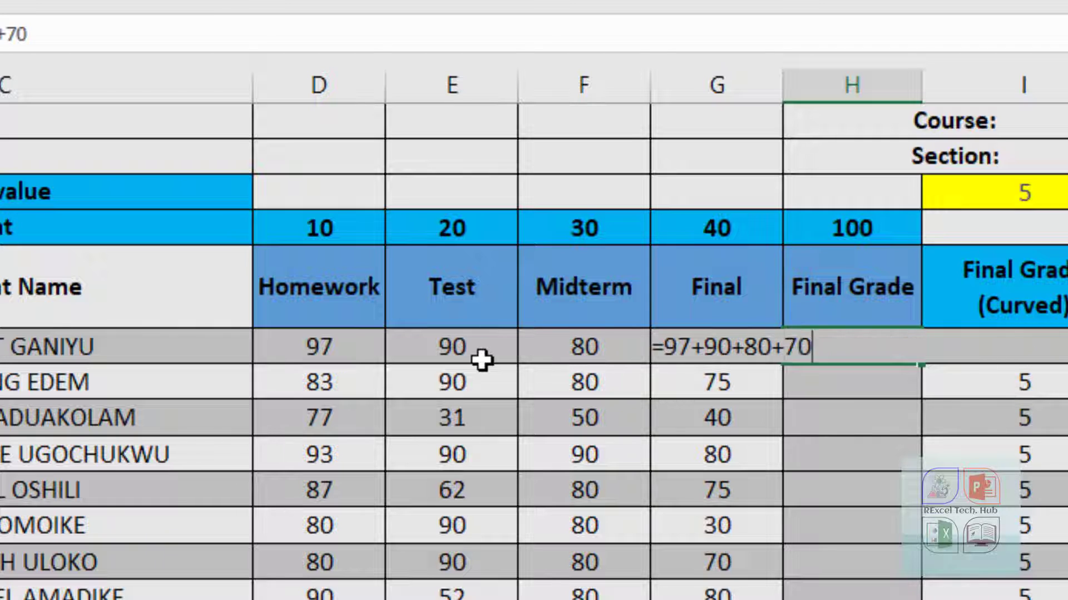
{"action": "key", "text": "Return"}
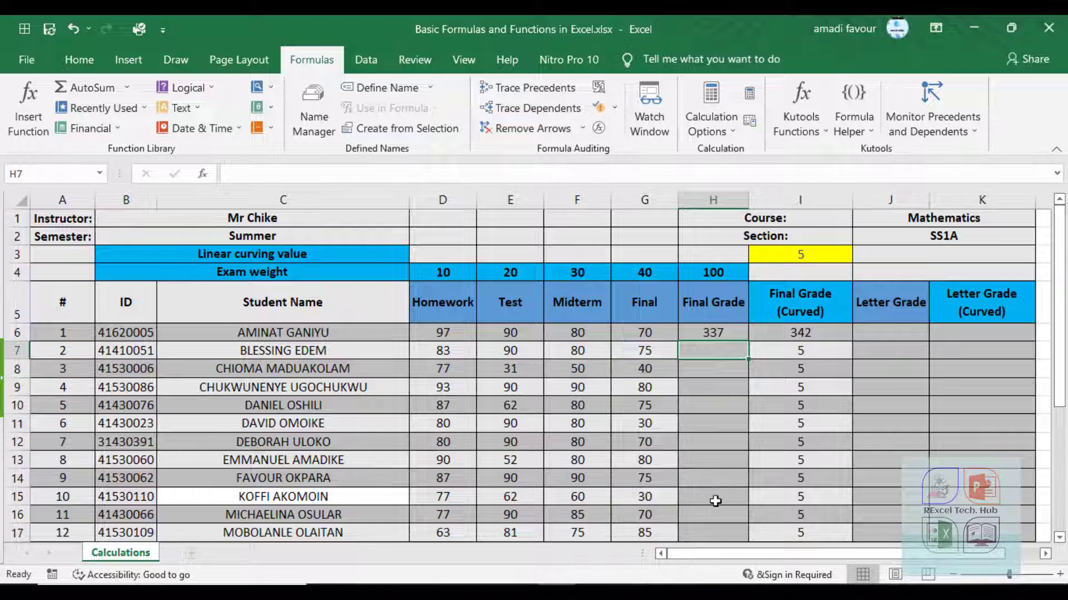
Fill the H6 formula down to H11 and inspect the copied formula in H7.
{"action": "left_click", "coordinate": [728, 331]}
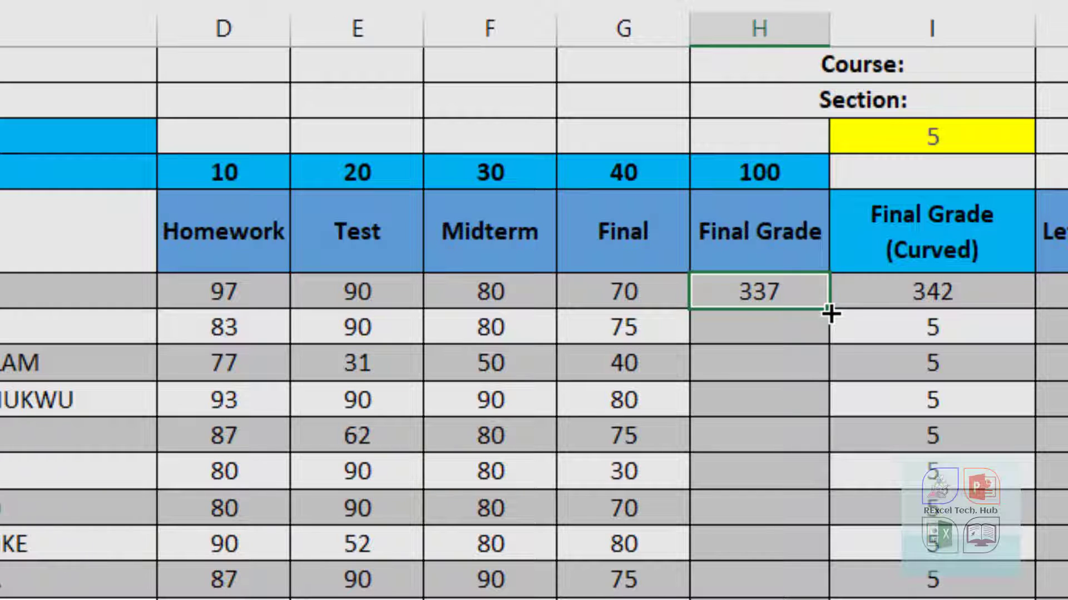
{"action": "left_click_drag", "start_coordinate": [830, 314], "coordinate": [829, 490]}
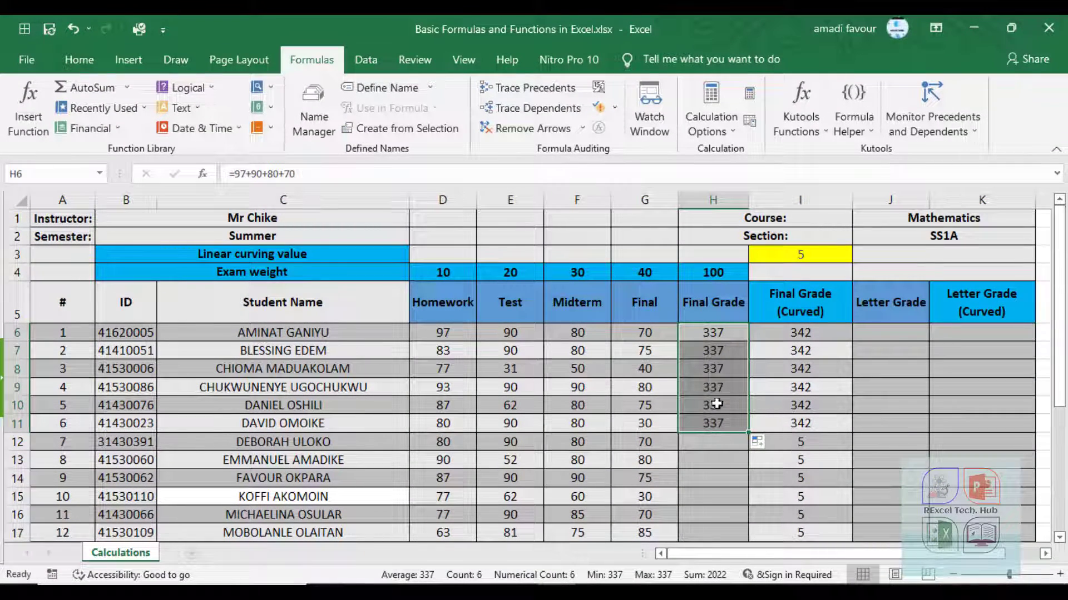
{"action": "double_click", "coordinate": [717, 350]}
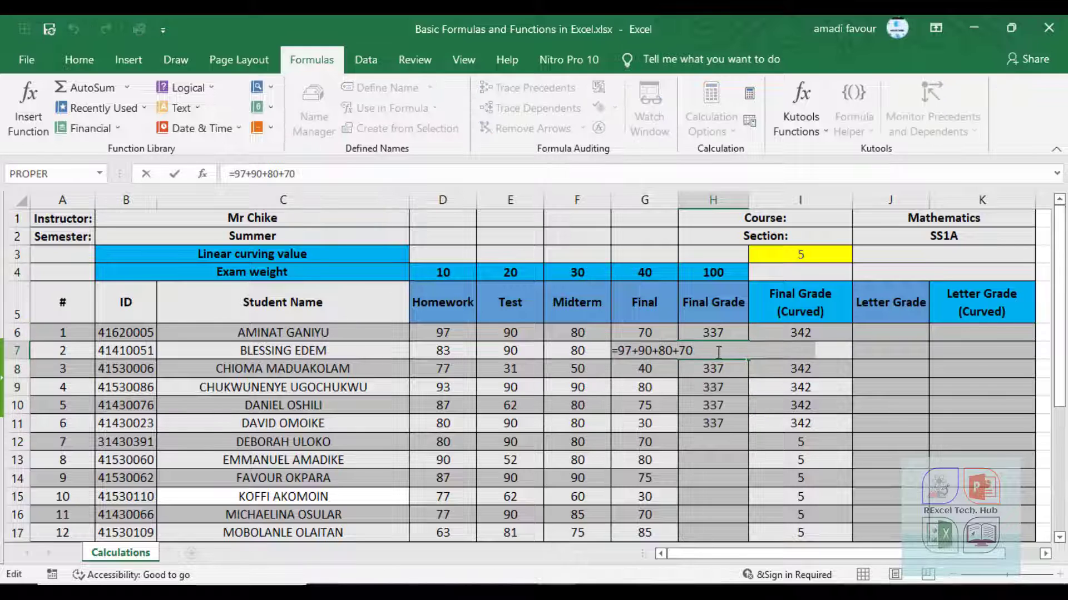
{"action": "key", "text": "Return"}
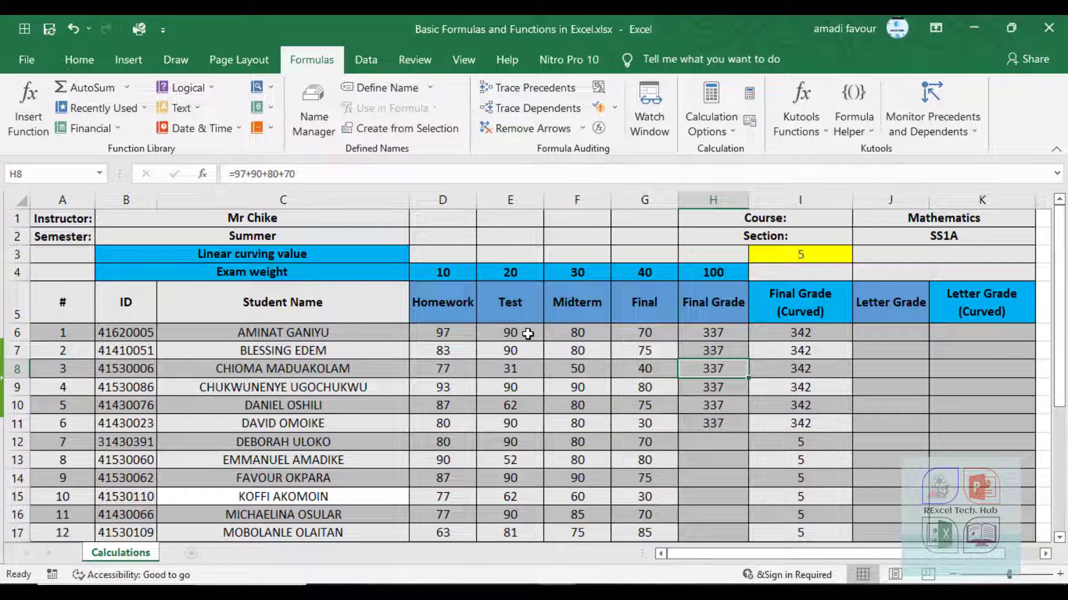
Change the first student's Test score in E6 to 95.
{"action": "double_click", "coordinate": [528, 334]}
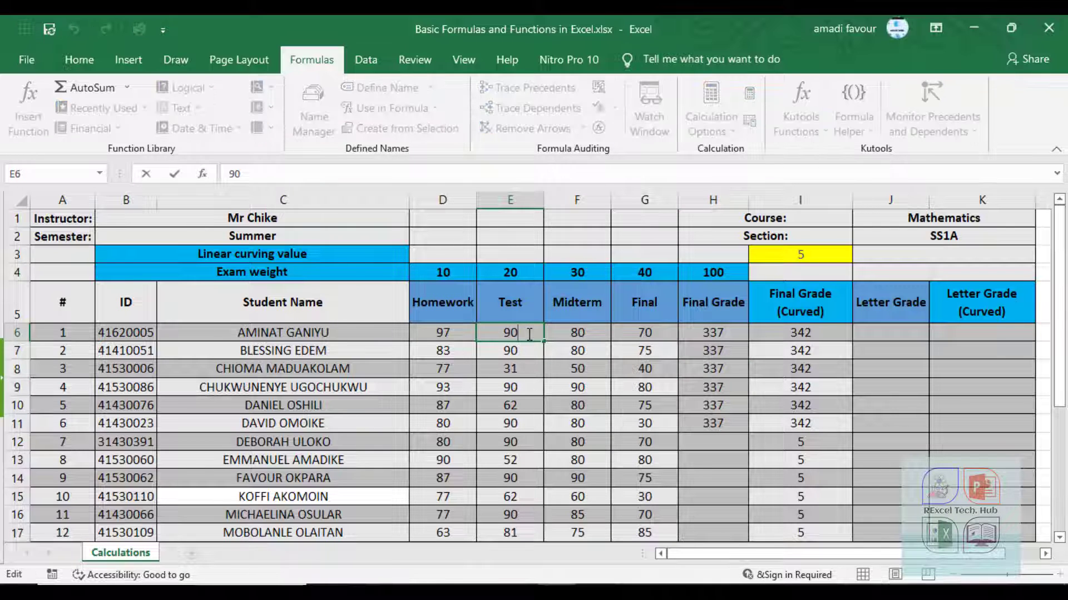
{"action": "key", "text": "BackSpace"}
{"action": "type", "text": "5"}
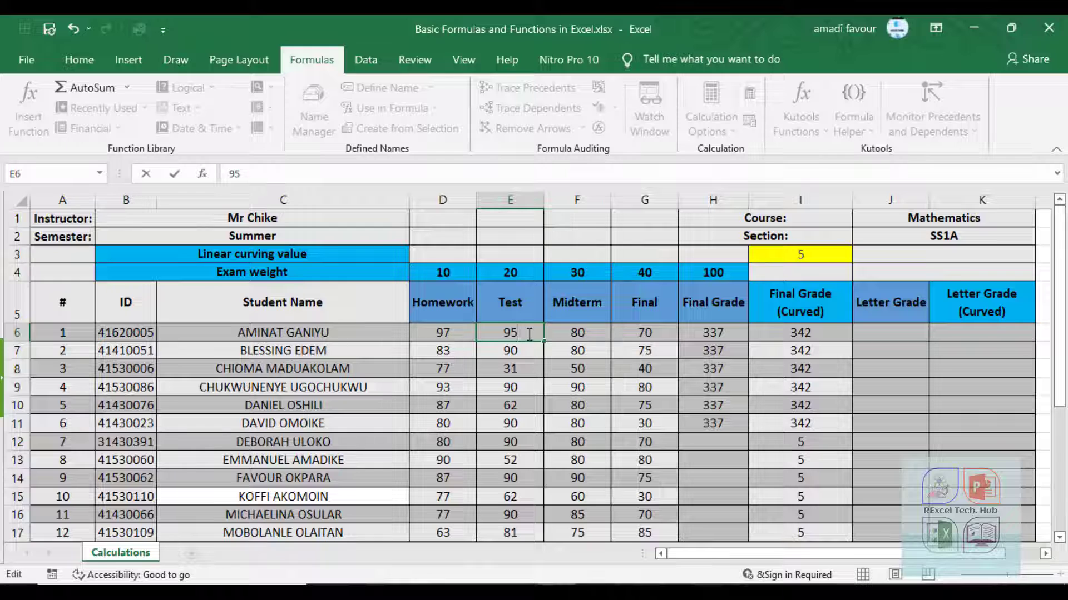
{"action": "key", "text": "Return"}
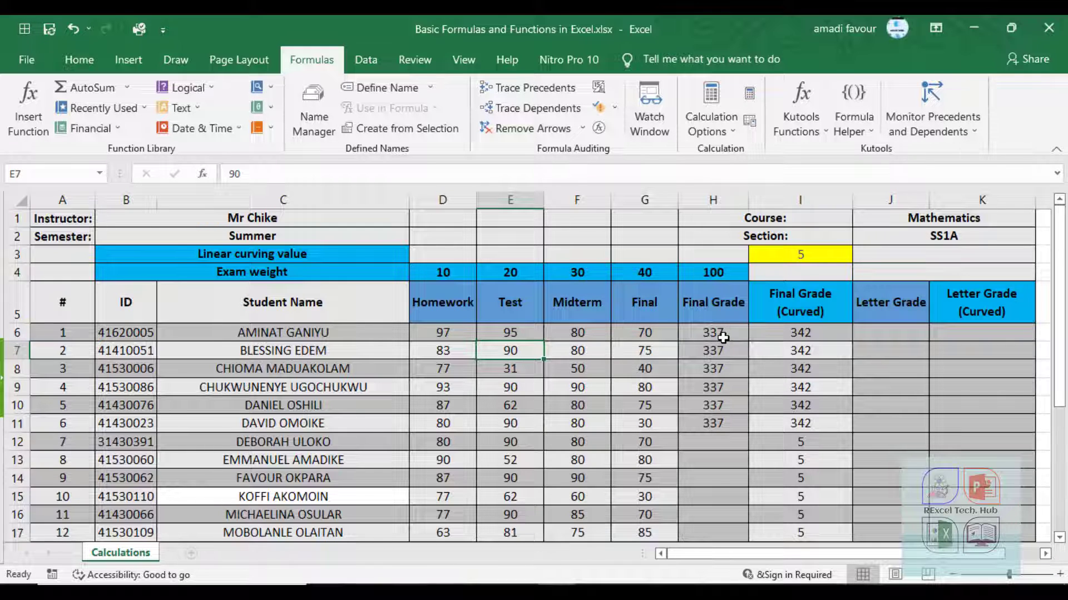
Edit the Final Grade formula in H6 to =97+95+80+70.
{"action": "double_click", "coordinate": [723, 337]}
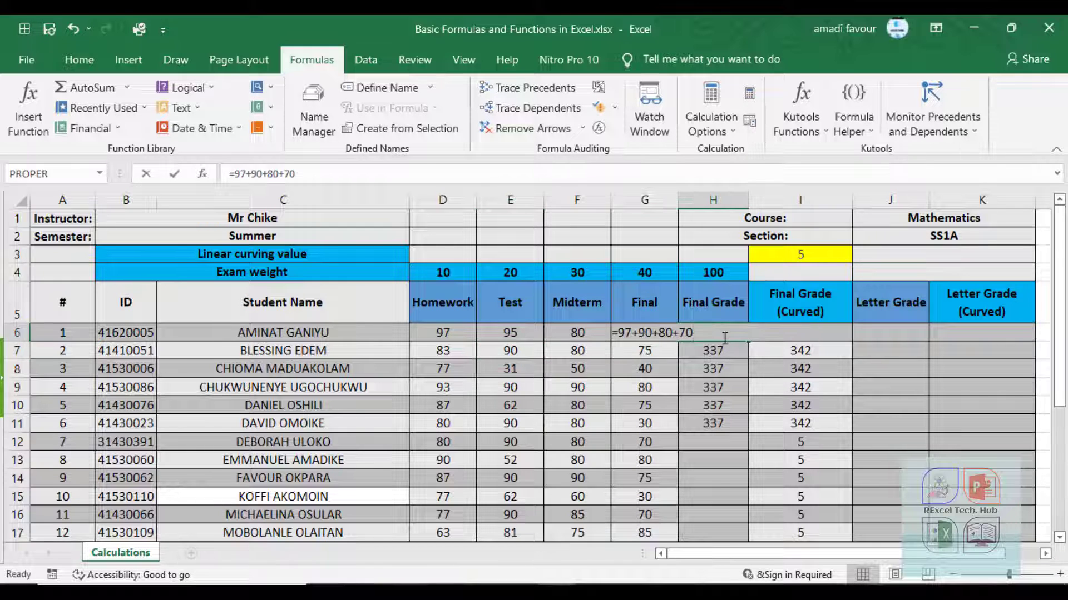
{"action": "left_click", "coordinate": [652, 334]}
{"action": "type", "text": "5"}
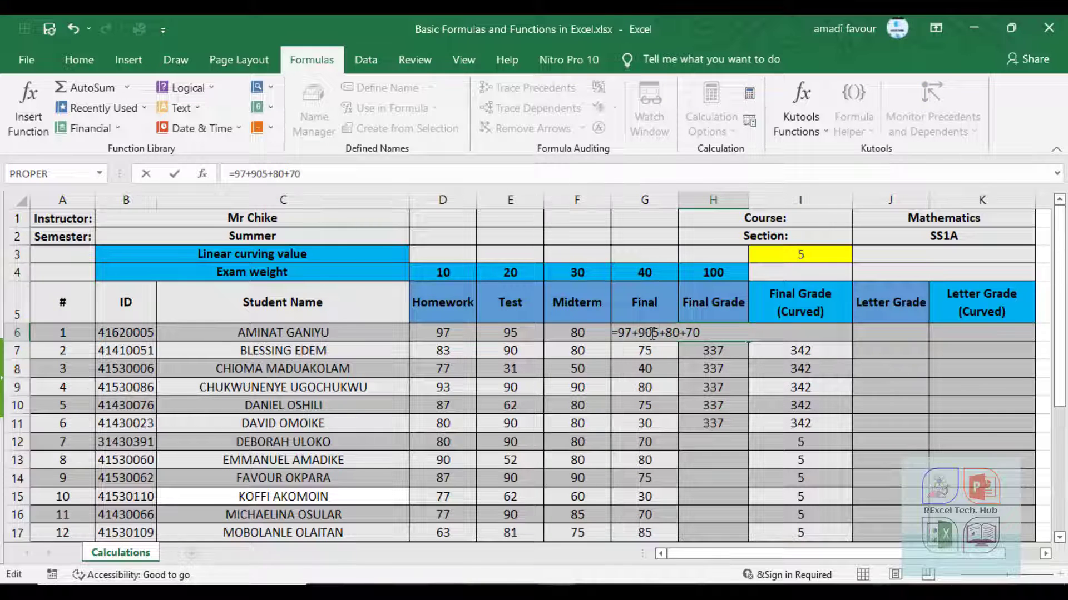
{"action": "key", "text": "BackSpace"}
{"action": "key", "text": "BackSpace"}
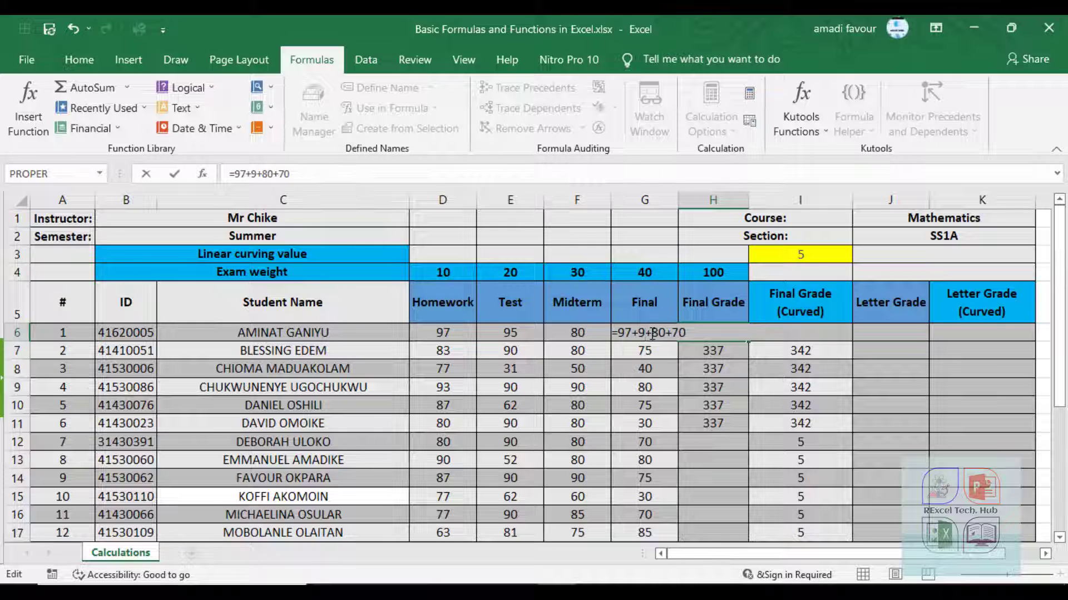
{"action": "type", "text": "5"}
{"action": "key", "text": "Return"}
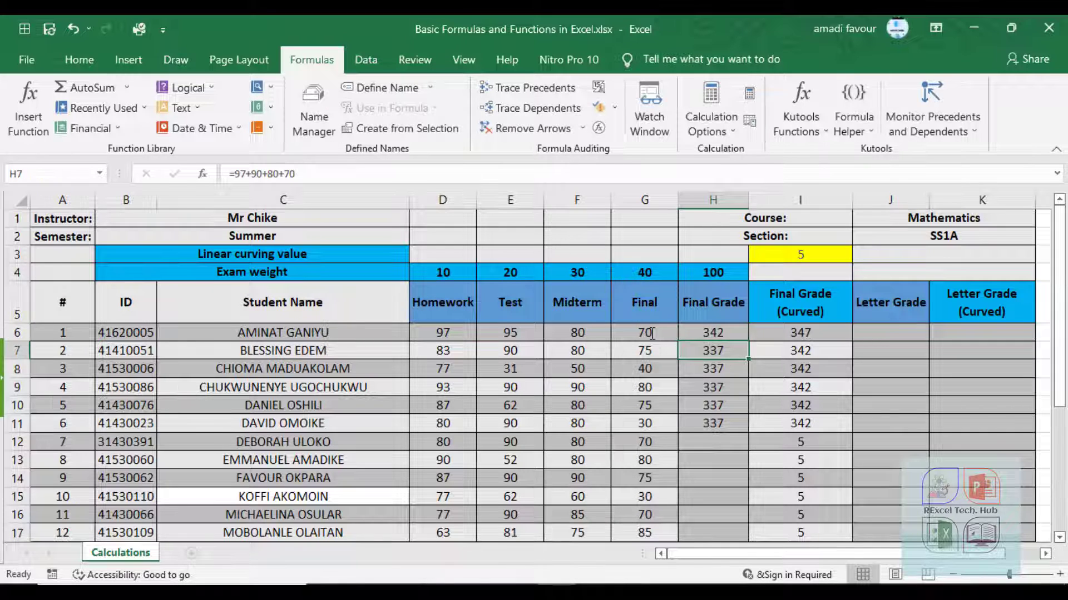
Undo the last edits to H6 and E6, and clear the Final Grade cells H6:H11.
{"action": "key", "text": "ctrl+z"}
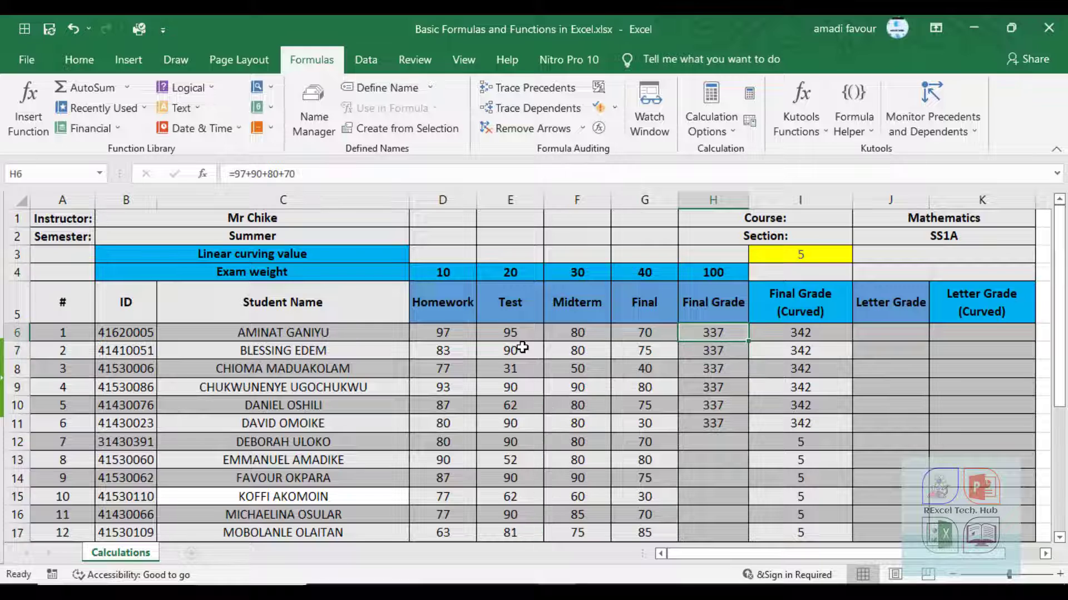
{"action": "key", "text": "ctrl+z"}
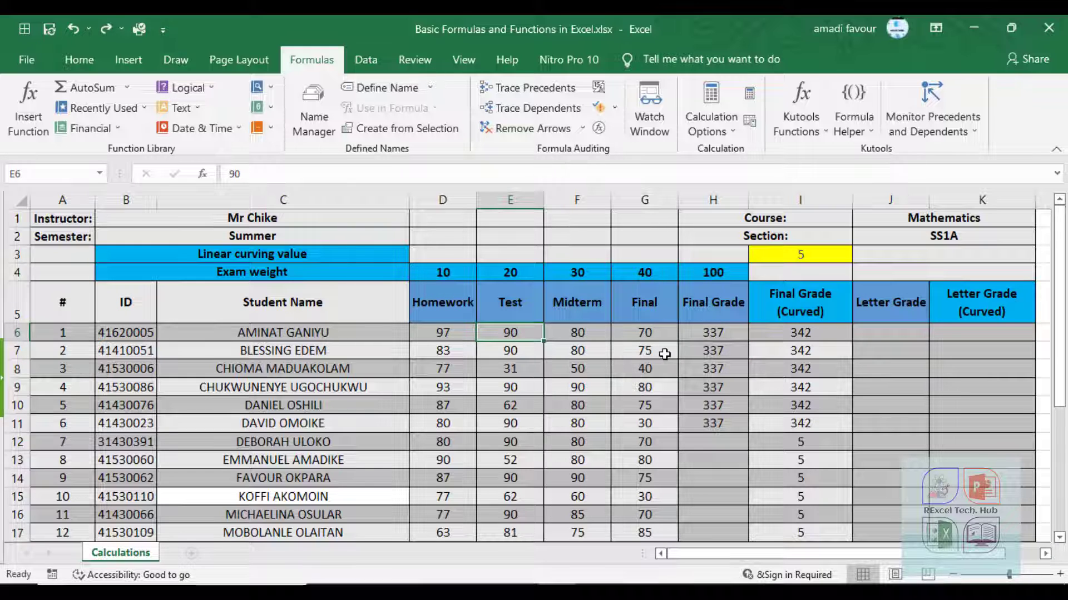
{"action": "left_click_drag", "start_coordinate": [709, 339], "coordinate": [727, 427]}
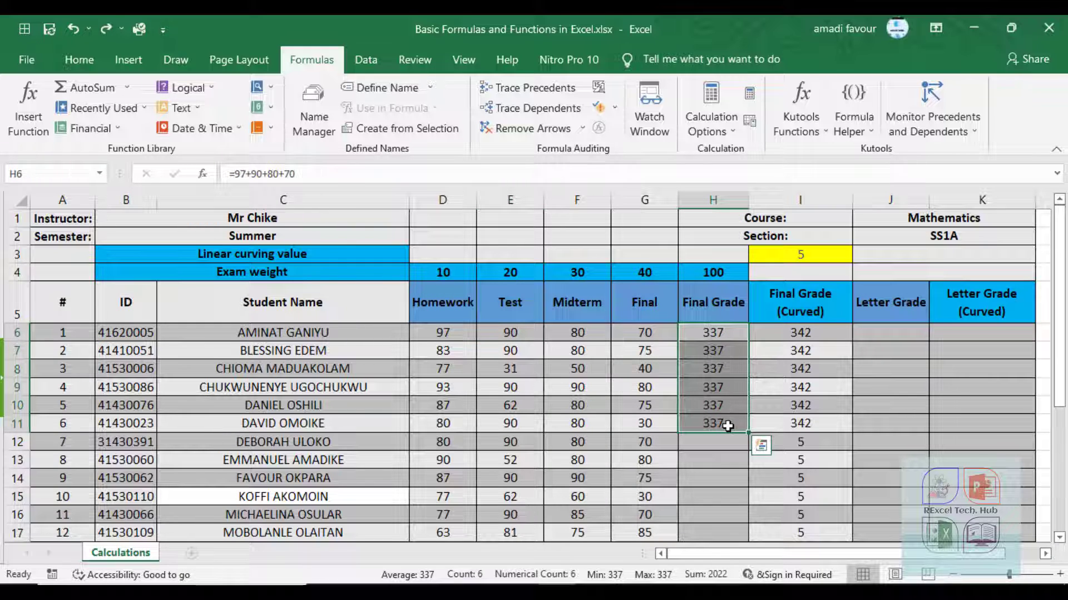
{"action": "key", "text": "Delete"}
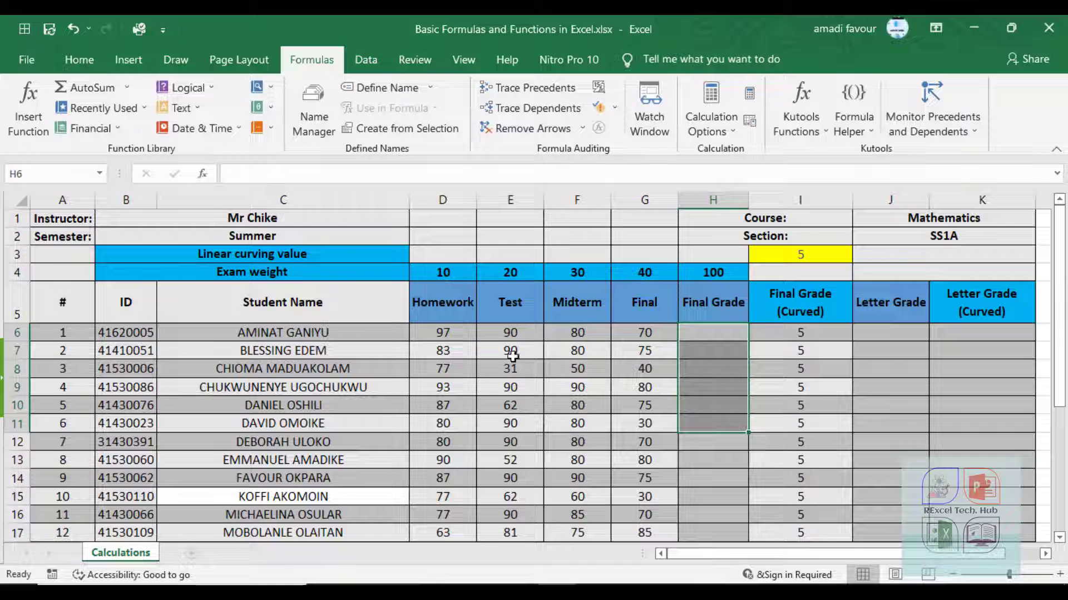
Enter the cell-reference formula =D6+E6+F6+G6 in H6 and fill it down to H11.
{"action": "left_click", "coordinate": [726, 335]}
{"action": "type", "text": "="}
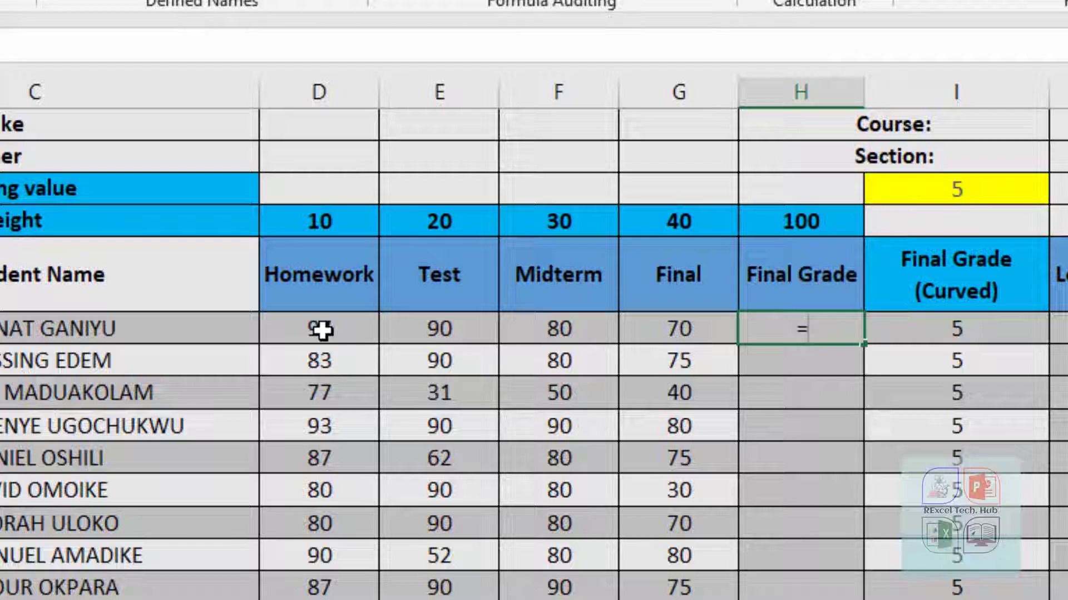
{"action": "left_click", "coordinate": [444, 334]}
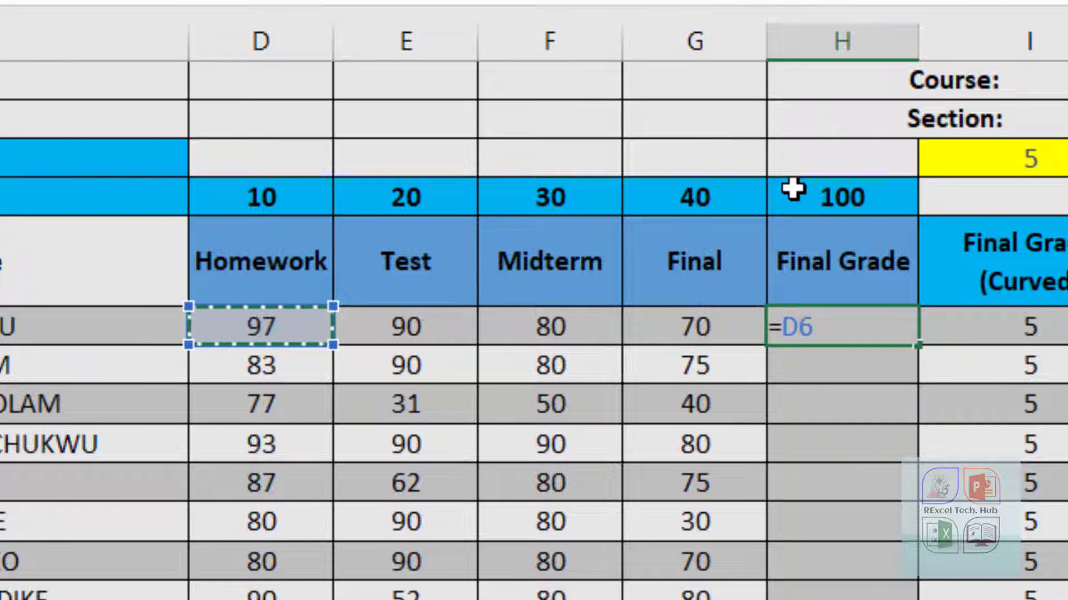
{"action": "type", "text": "+"}
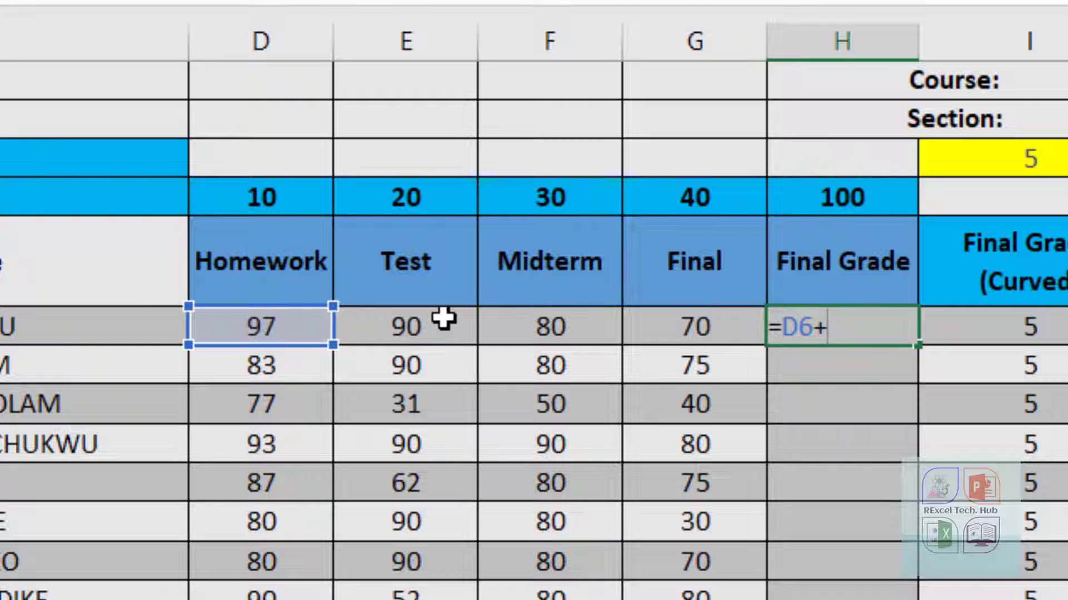
{"action": "left_click", "coordinate": [443, 319]}
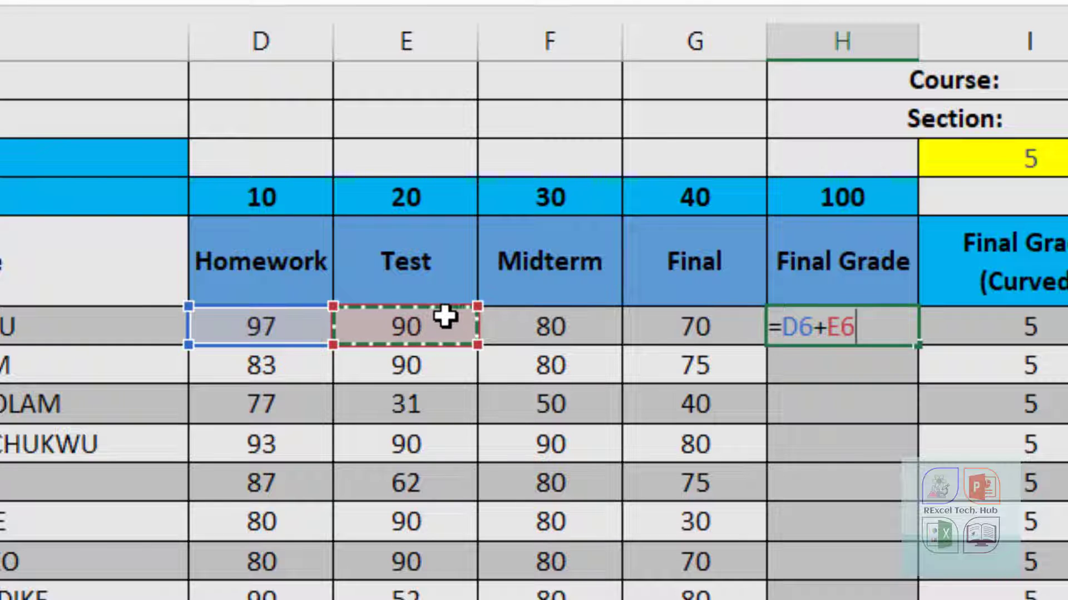
{"action": "type", "text": "+"}
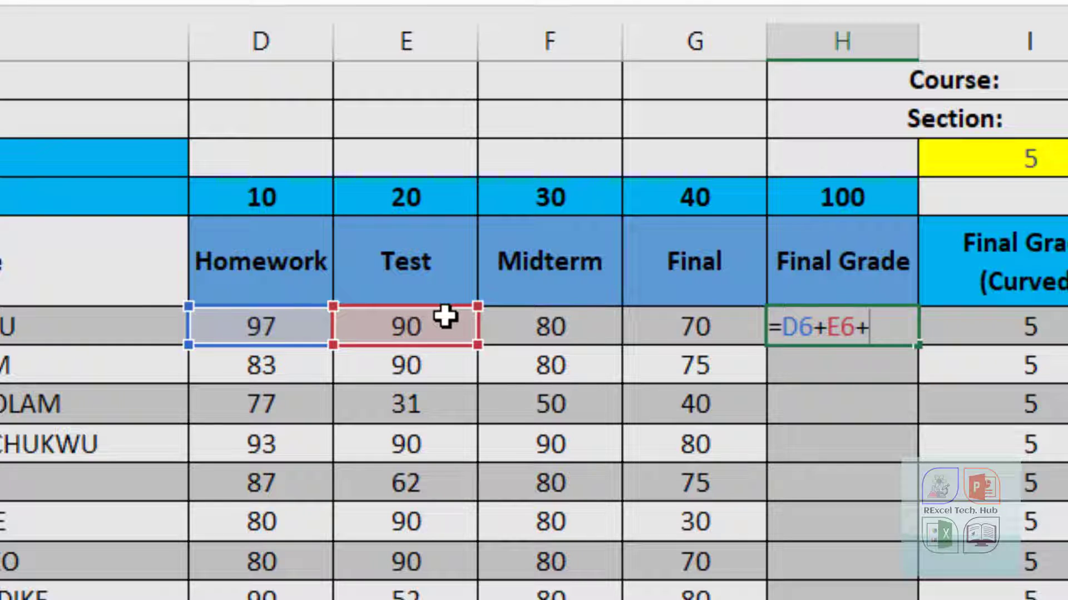
{"action": "left_click", "coordinate": [517, 332]}
{"action": "type", "text": "+"}
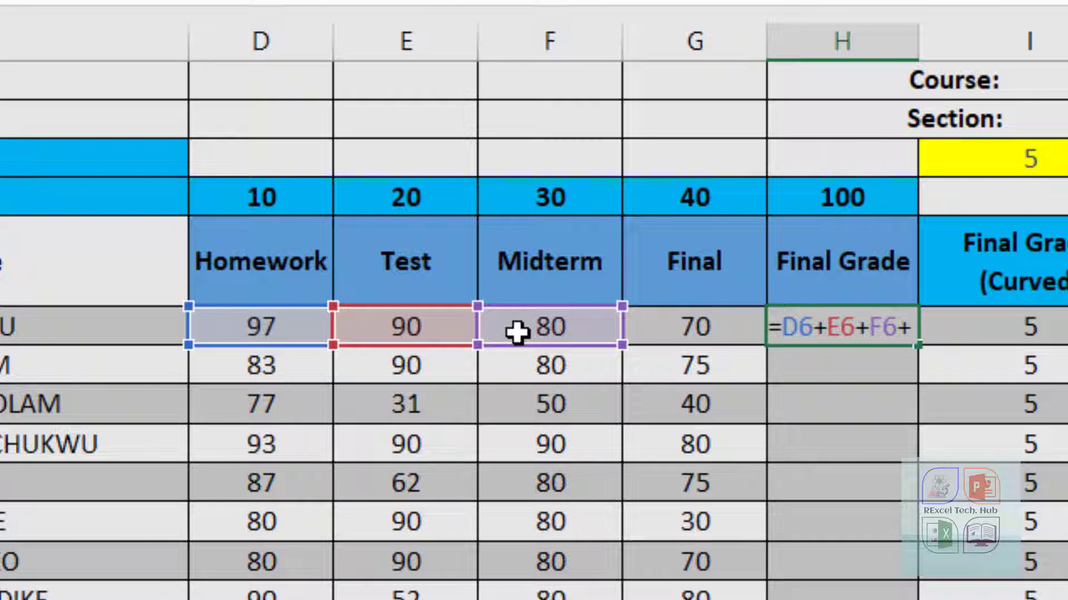
{"action": "left_click", "coordinate": [685, 331]}
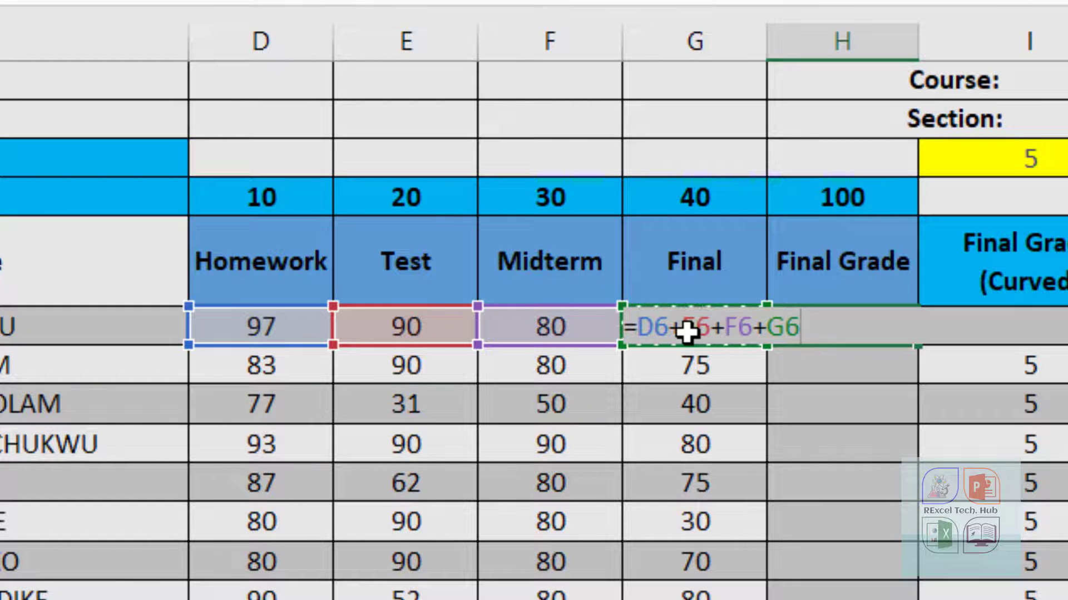
{"action": "key", "text": "Return"}
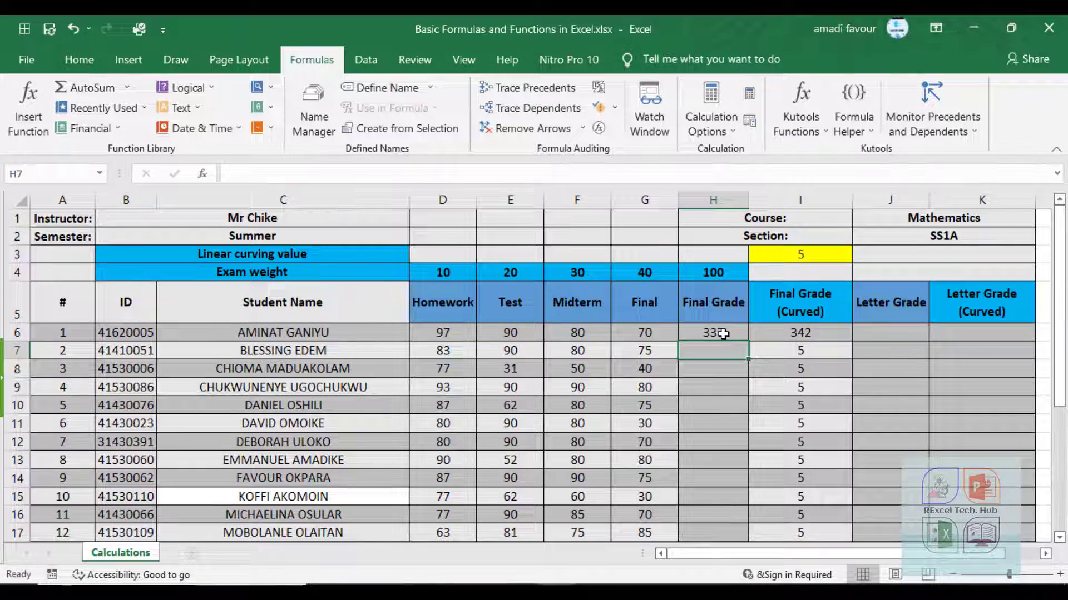
{"action": "left_click", "coordinate": [722, 334]}
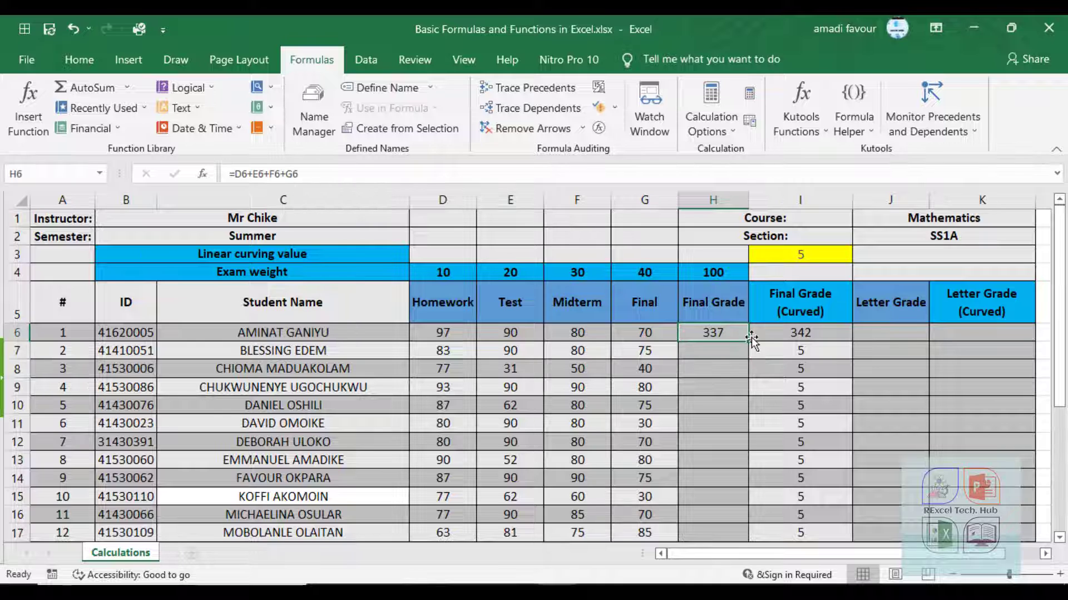
{"action": "left_click_drag", "start_coordinate": [750, 343], "coordinate": [746, 429]}
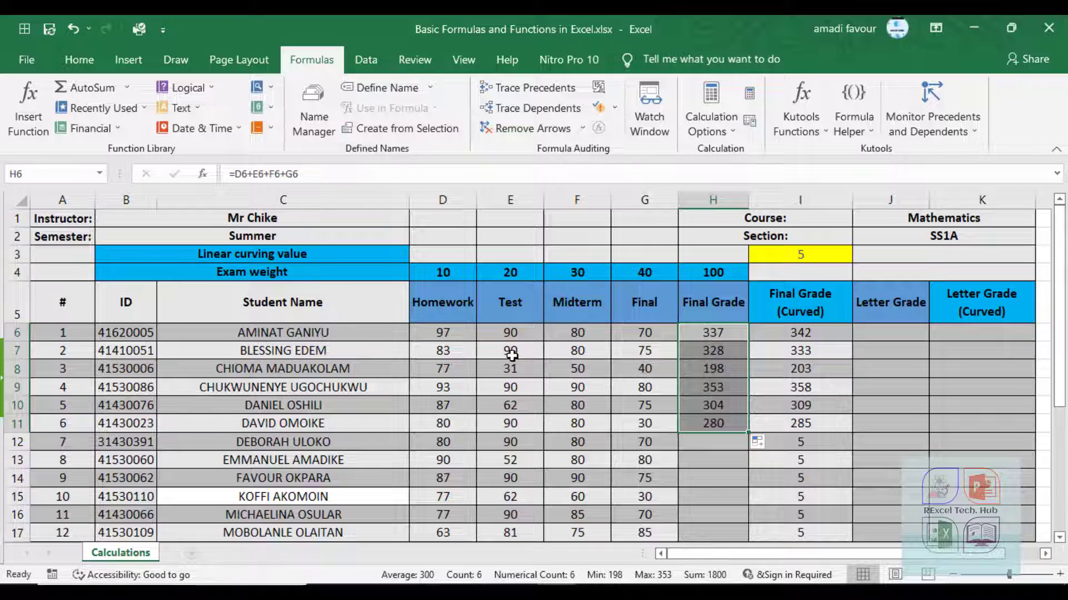
Set the second student's Test score in E7 to 85.
{"action": "left_click", "coordinate": [512, 353]}
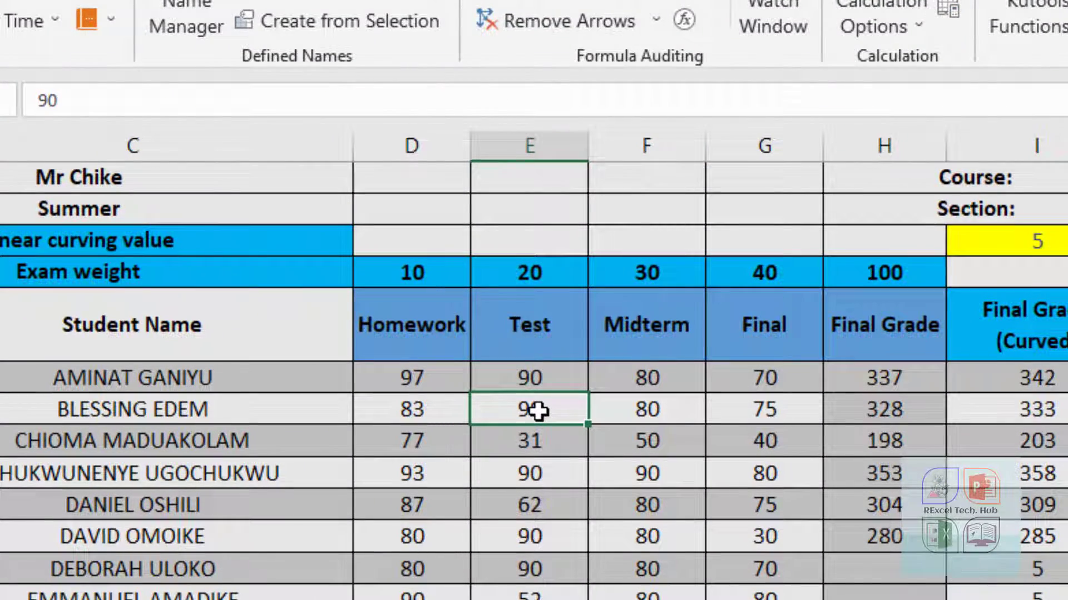
{"action": "type", "text": "85"}
{"action": "key", "text": "Return"}
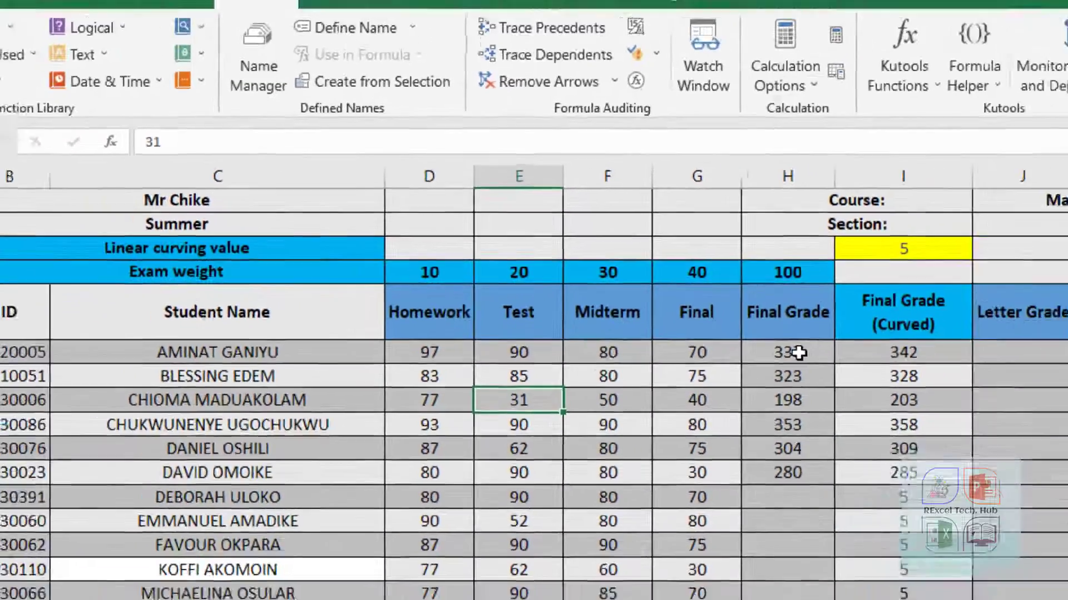
Clear the Final Grade formulas from cells H6:H11.
{"action": "left_click_drag", "start_coordinate": [891, 383], "coordinate": [885, 473]}
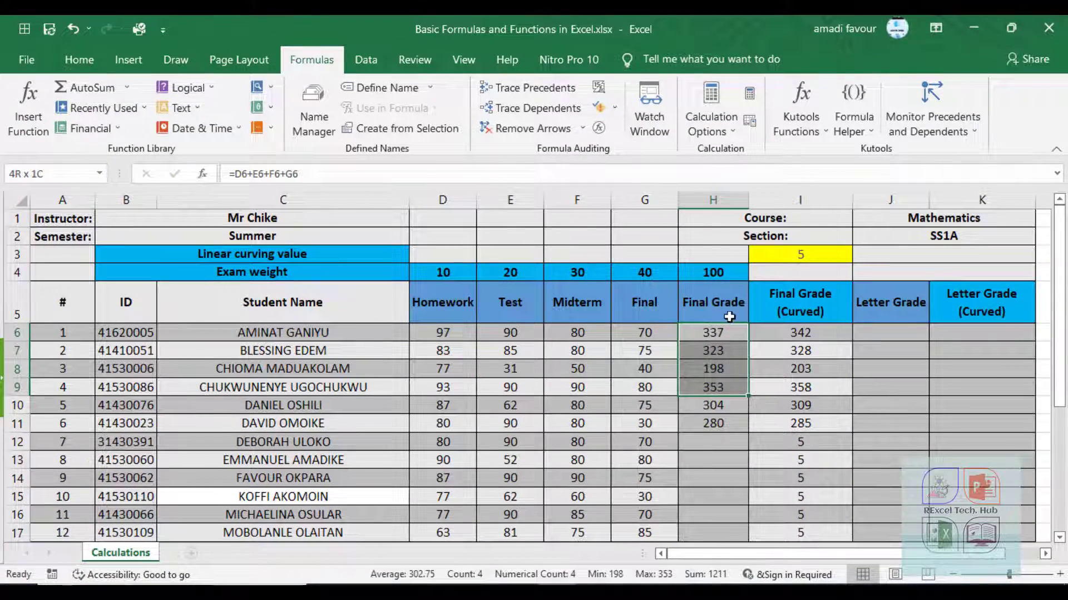
{"action": "left_click_drag", "start_coordinate": [730, 333], "coordinate": [734, 432]}
{"action": "key", "text": "Delete"}
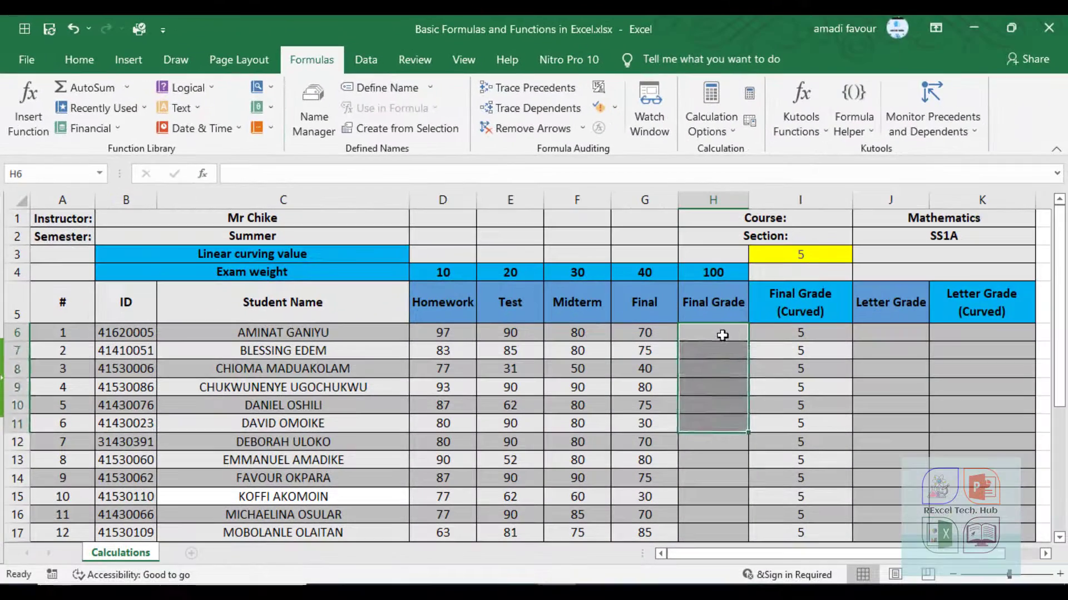
Find the SUM function by searching for "sum" and insert it in H6 with D6:G6 as its first argument.
{"action": "left_click", "coordinate": [715, 334]}
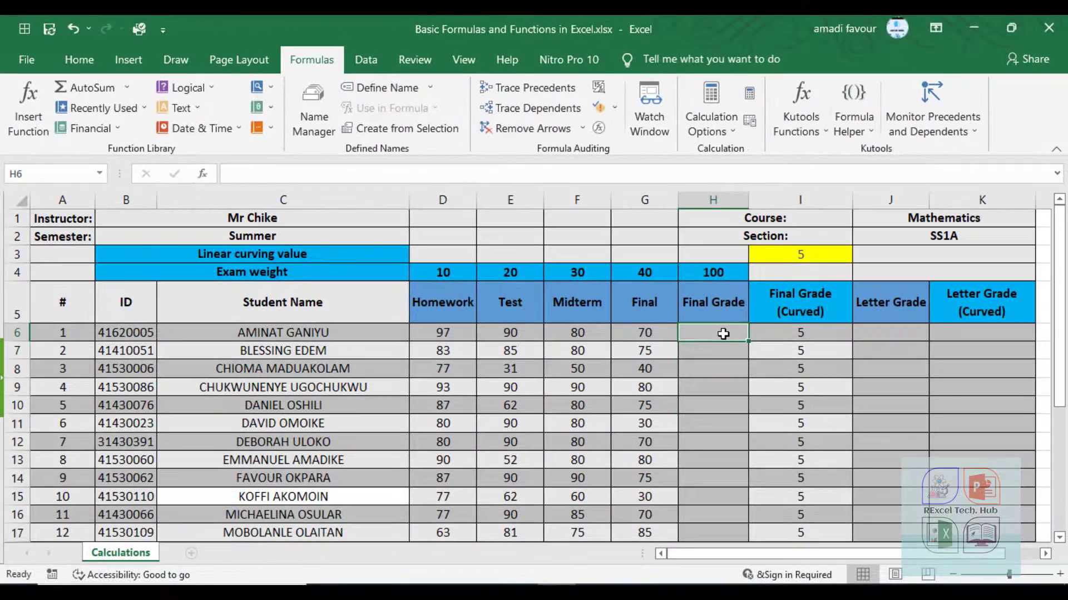
{"action": "left_click", "coordinate": [203, 176]}
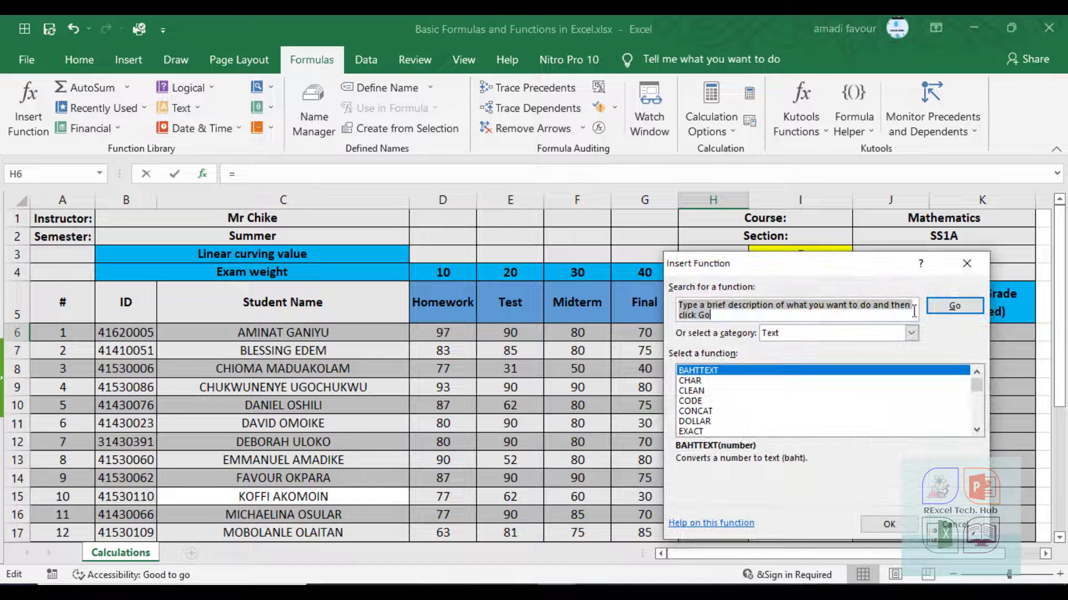
{"action": "left_click_drag", "start_coordinate": [848, 280], "coordinate": [562, 151]}
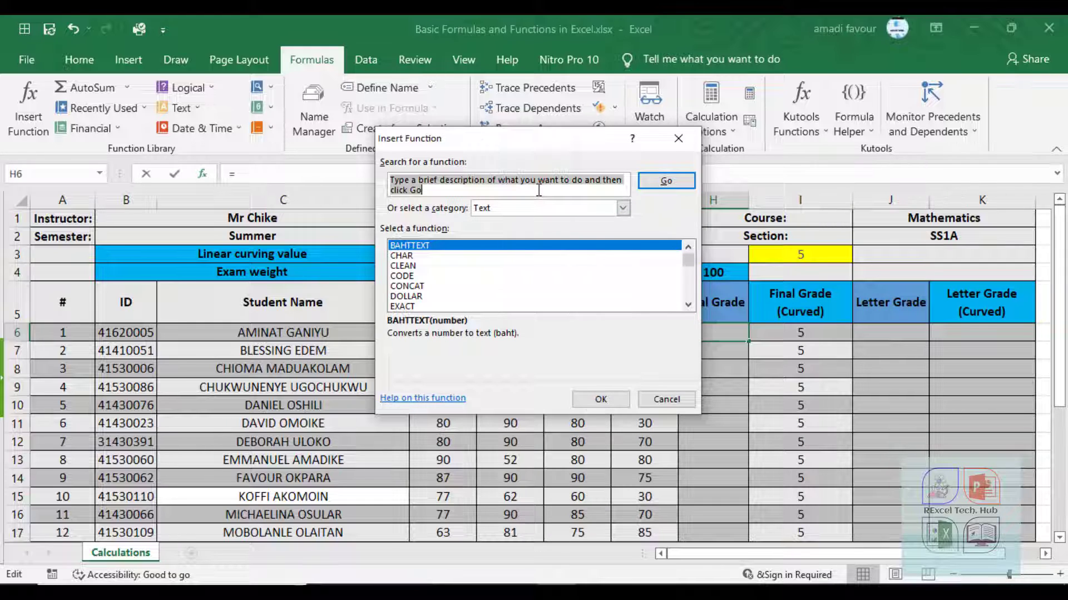
{"action": "type", "text": "sum"}
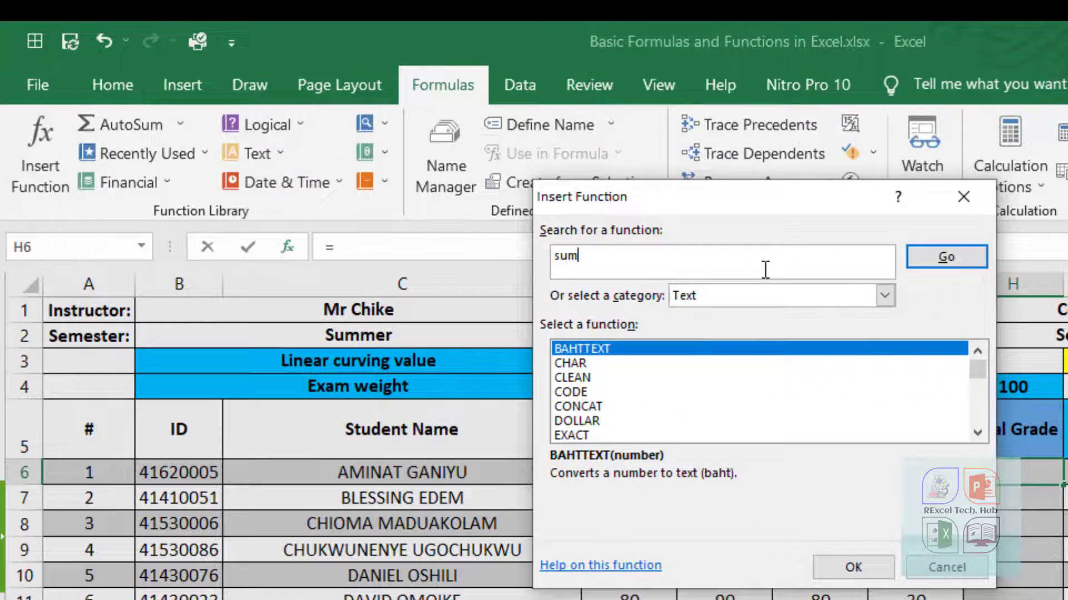
{"action": "left_click", "coordinate": [925, 263]}
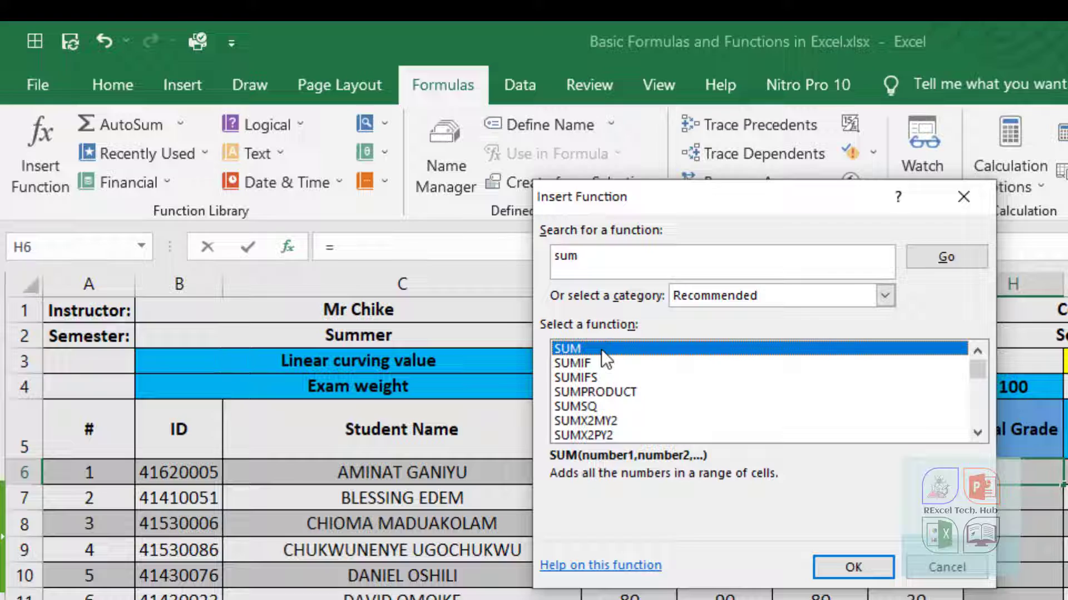
{"action": "left_click", "coordinate": [840, 566]}
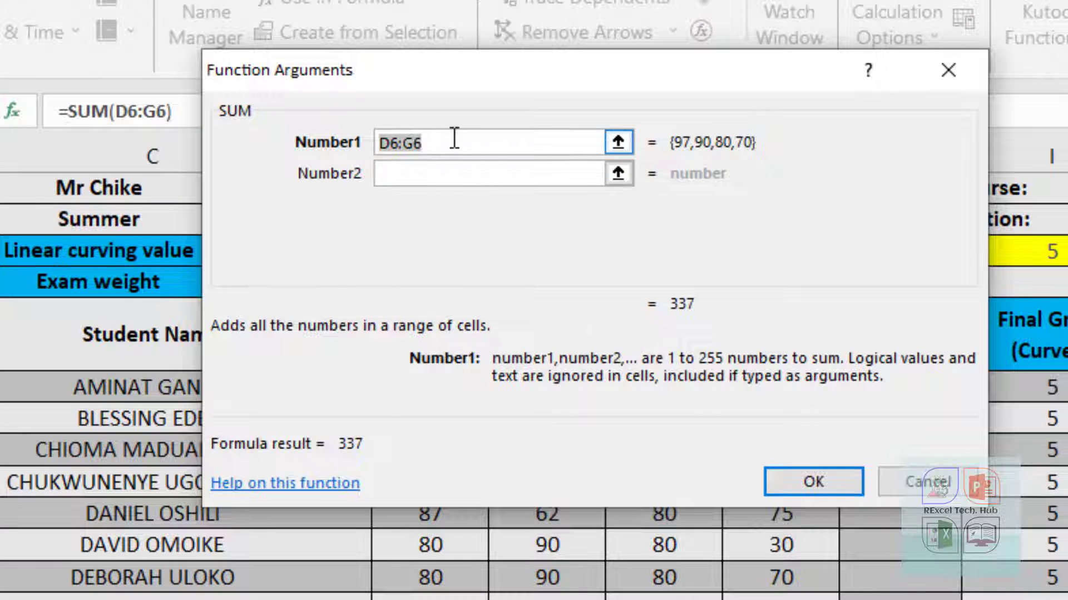
{"action": "left_click_drag", "start_coordinate": [484, 70], "coordinate": [448, 0]}
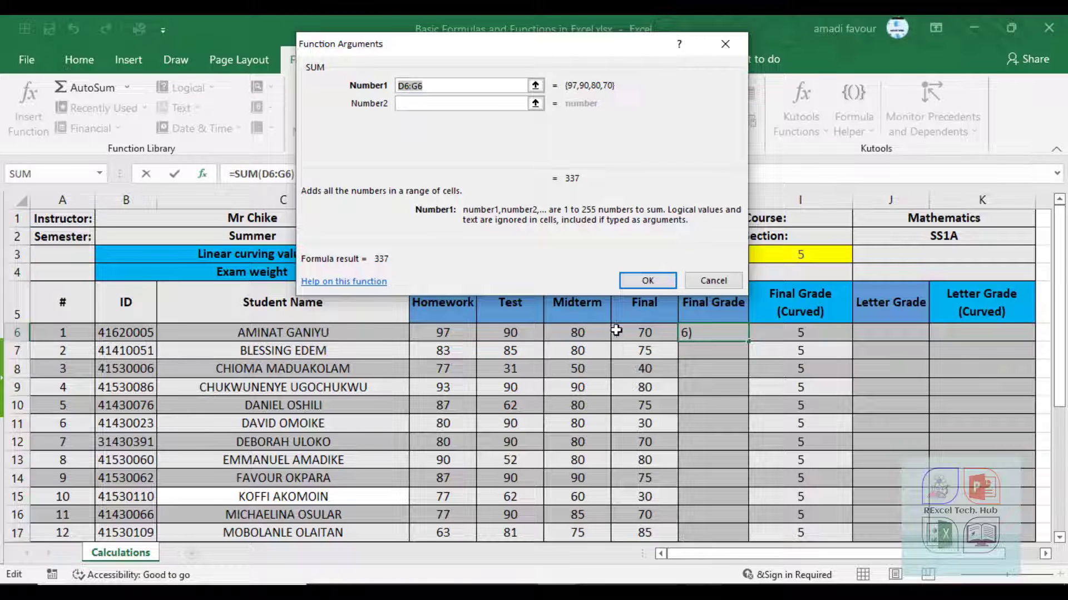
{"action": "left_click", "coordinate": [649, 279]}
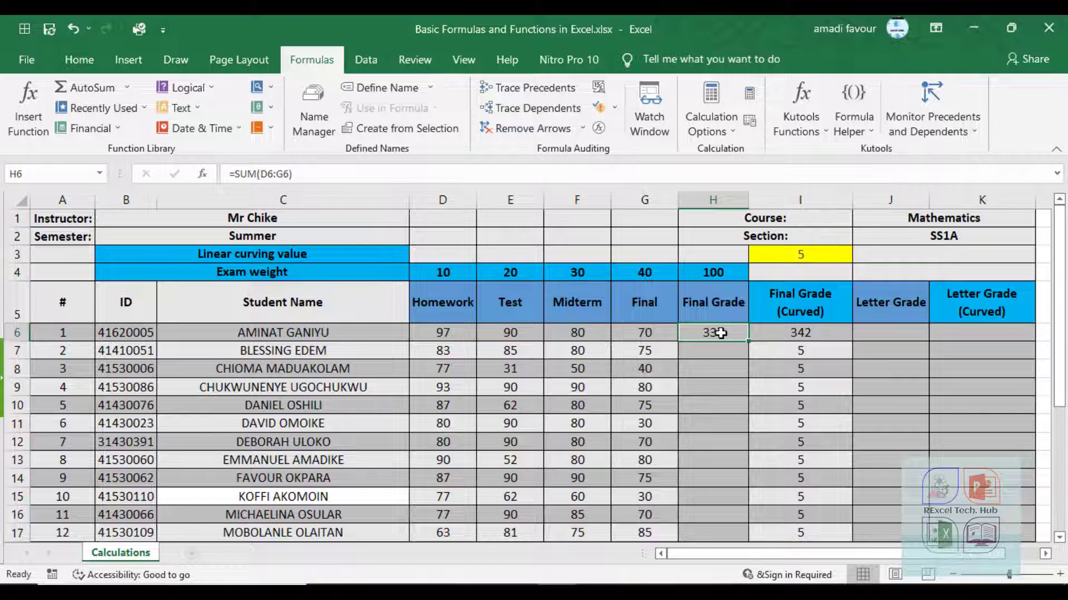
Examine the SUM formula in H6 and the range of score cells it references.
{"action": "double_click", "coordinate": [721, 332]}
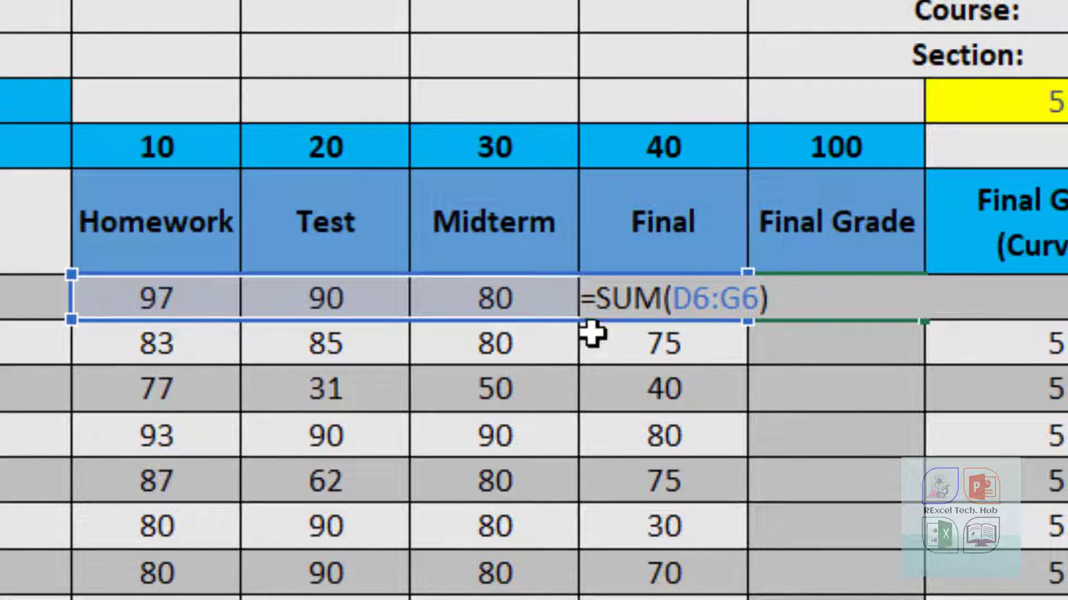
{"action": "key", "text": "Return"}
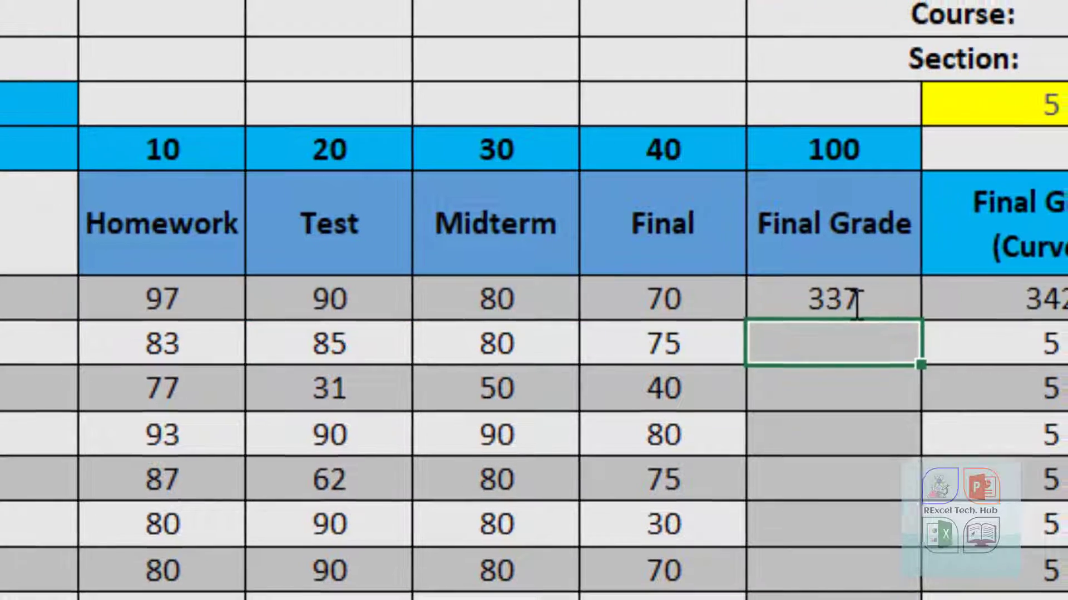
{"action": "left_click", "coordinate": [765, 324]}
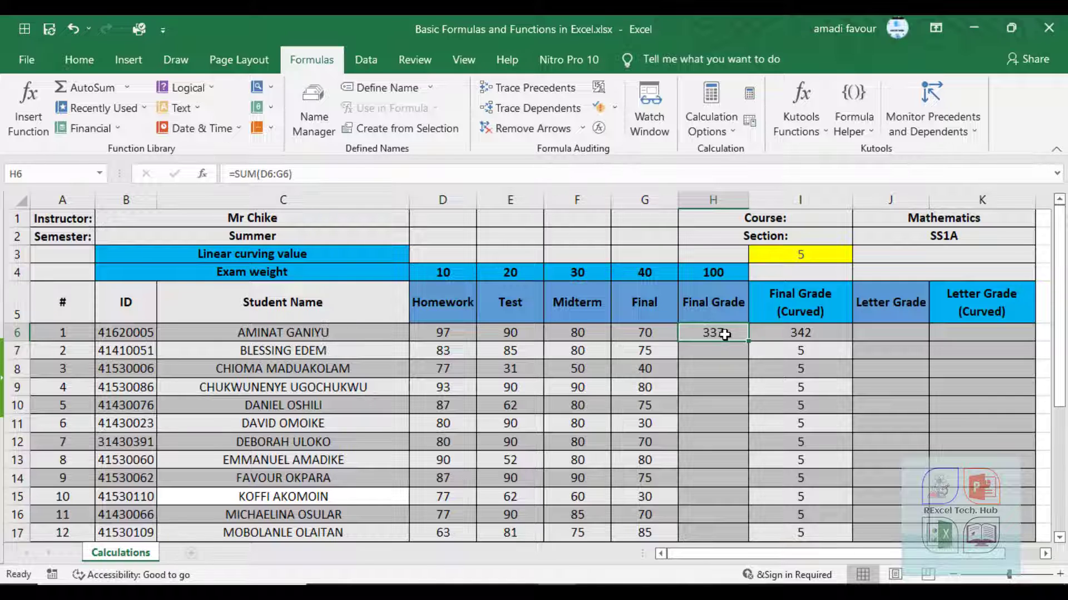
{"action": "double_click", "coordinate": [725, 334]}
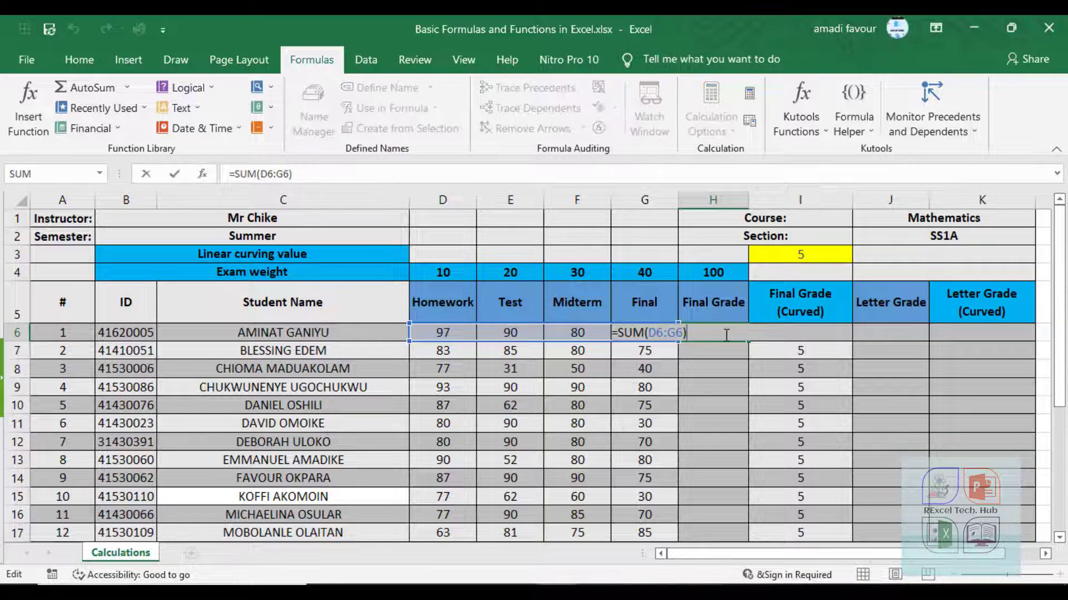
{"action": "key", "text": "Return"}
{"action": "left_click", "coordinate": [725, 334]}
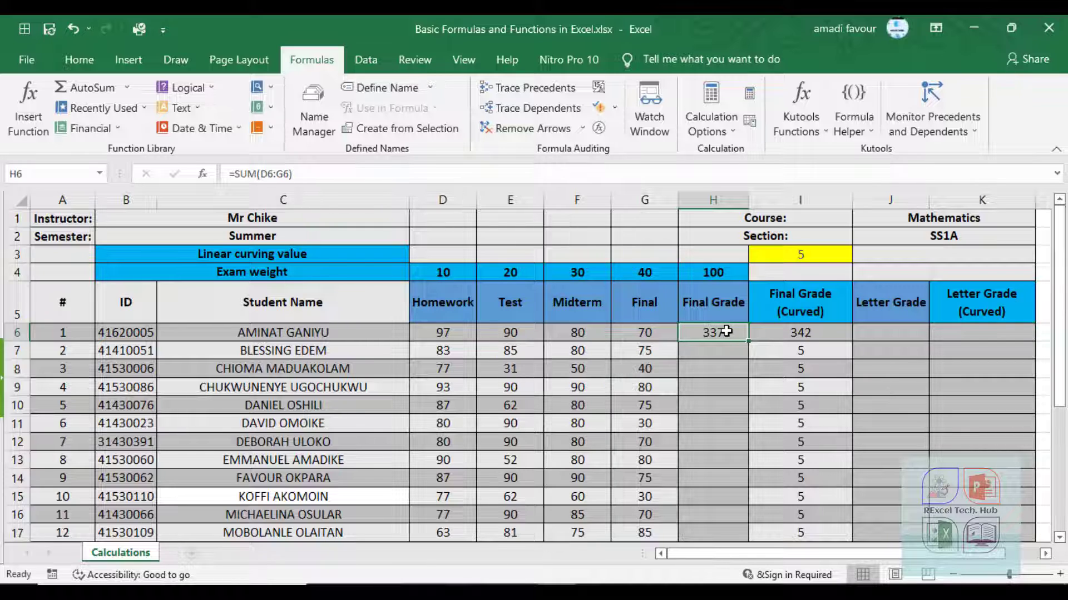
{"action": "key", "text": "F2"}
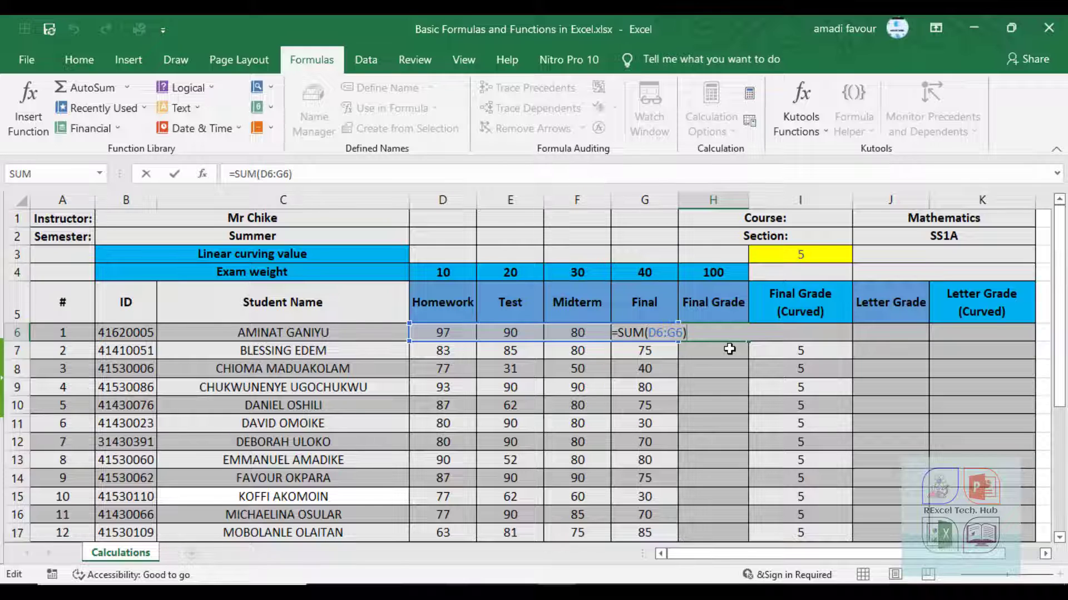
{"action": "key", "text": "Return"}
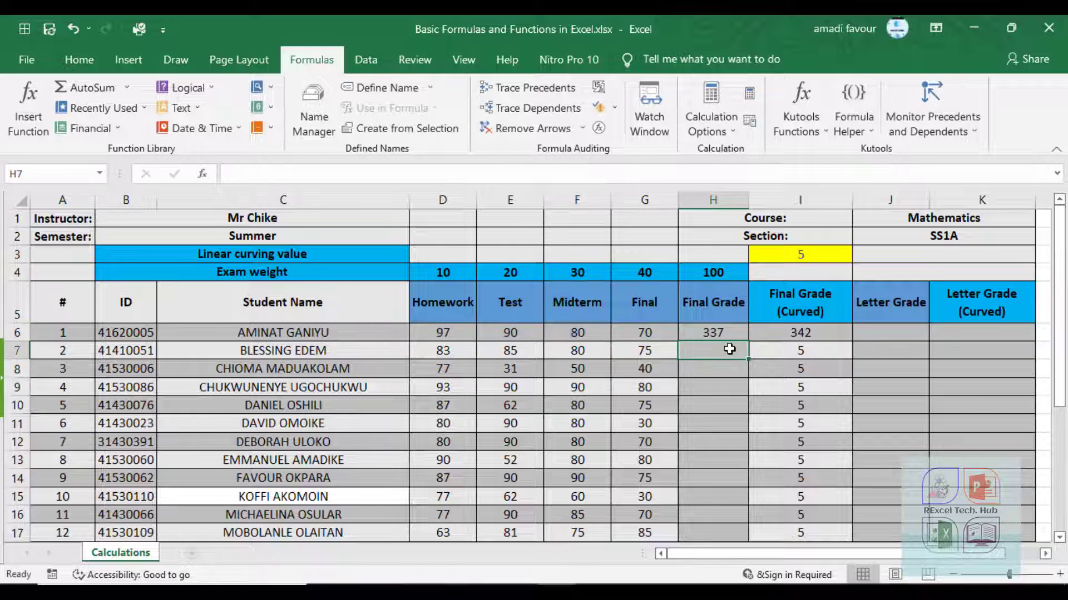
{"action": "left_click", "coordinate": [727, 334]}
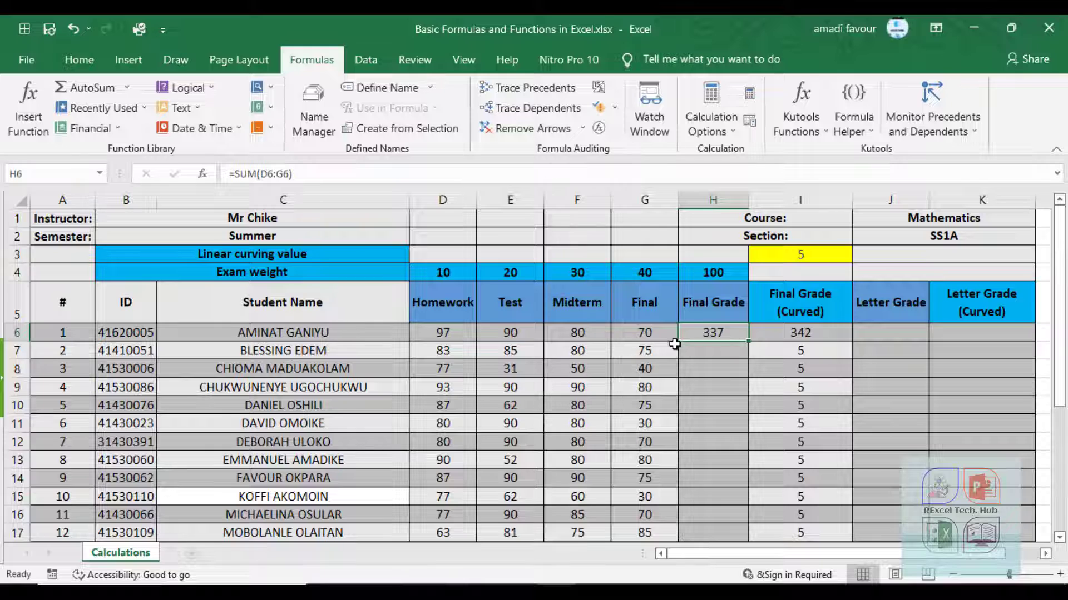
{"action": "left_click_drag", "start_coordinate": [748, 345], "coordinate": [748, 431]}
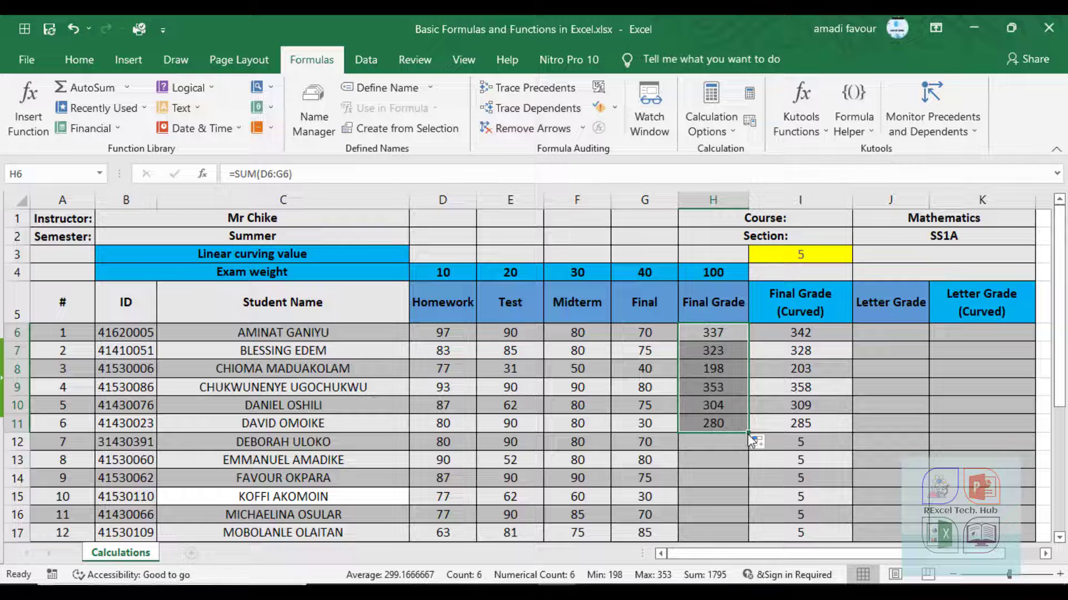
{"action": "key", "text": "ctrl+z"}
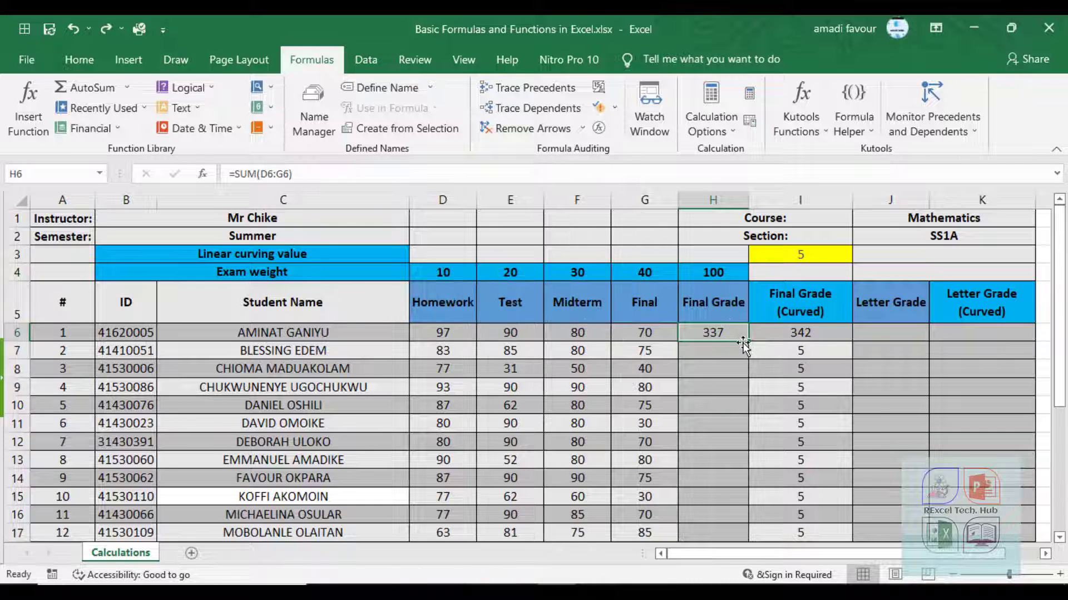
Fill the SUM formula from H6 down the Final Grade column to H25, the last student's row.
{"action": "left_click_drag", "start_coordinate": [1064, 329], "coordinate": [1064, 362]}
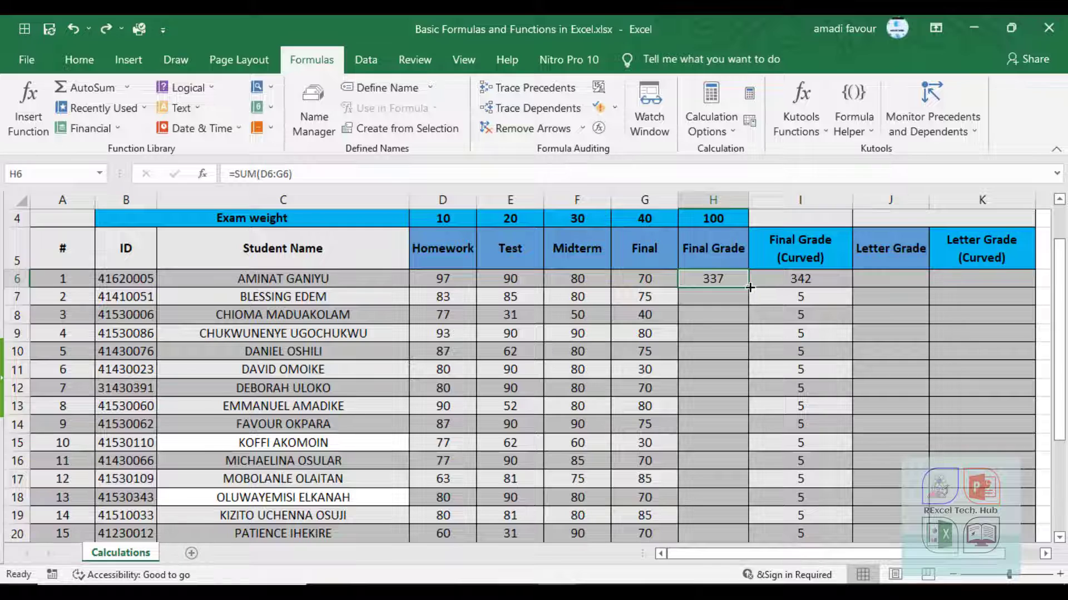
{"action": "left_click_drag", "start_coordinate": [750, 288], "coordinate": [749, 520]}
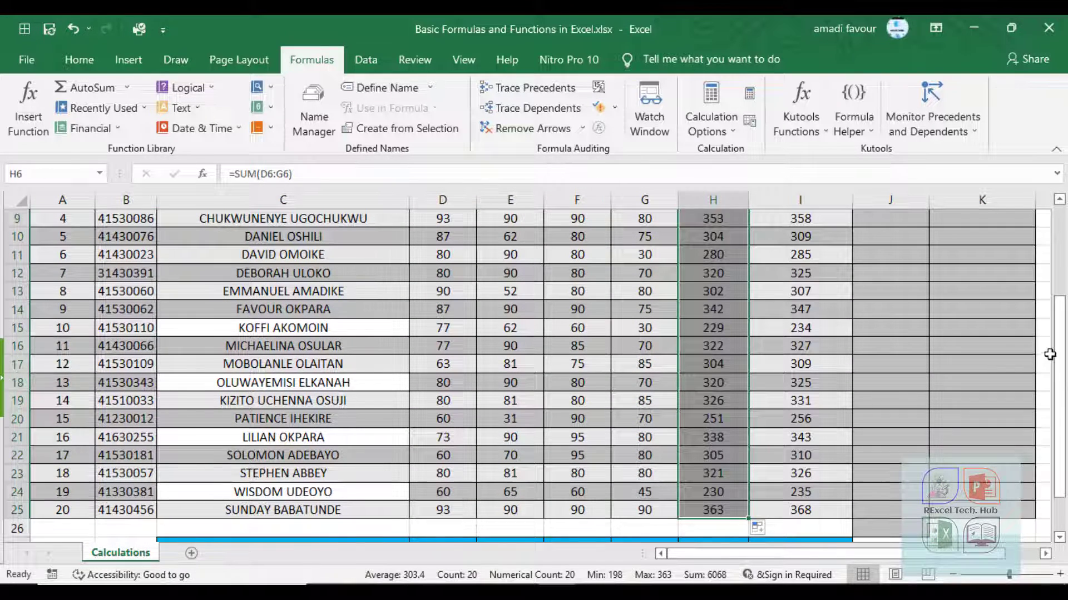
{"action": "left_click_drag", "start_coordinate": [1060, 359], "coordinate": [1060, 396]}
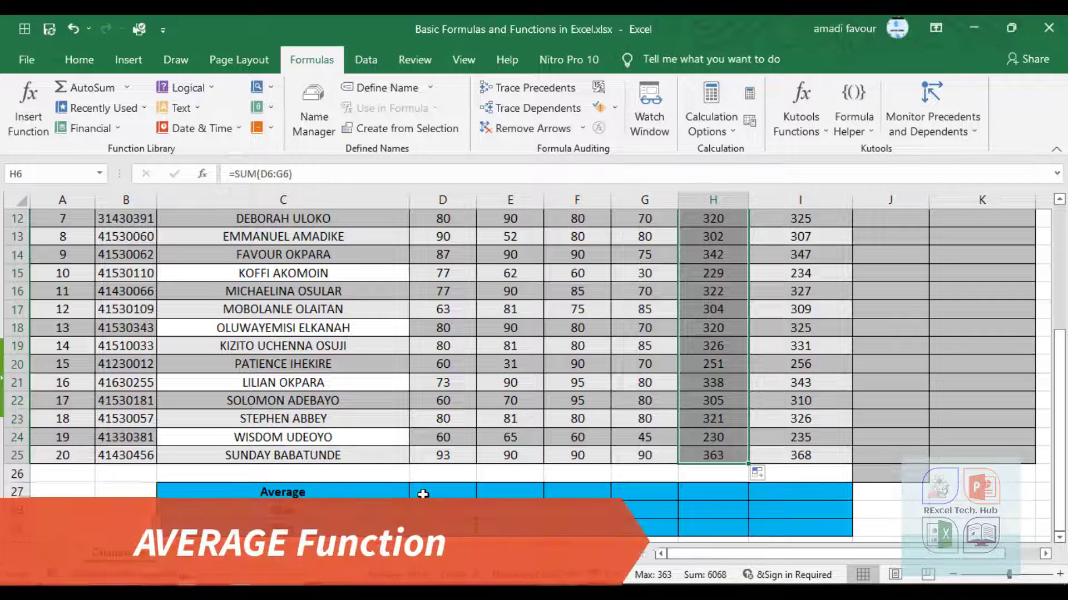
Start a manual average formula in D27 that adds the Homework scores in D6, D7, D8 and D9.
{"action": "scroll", "coordinate": [478, 378], "scroll_direction": "up", "scroll_amount": 4}
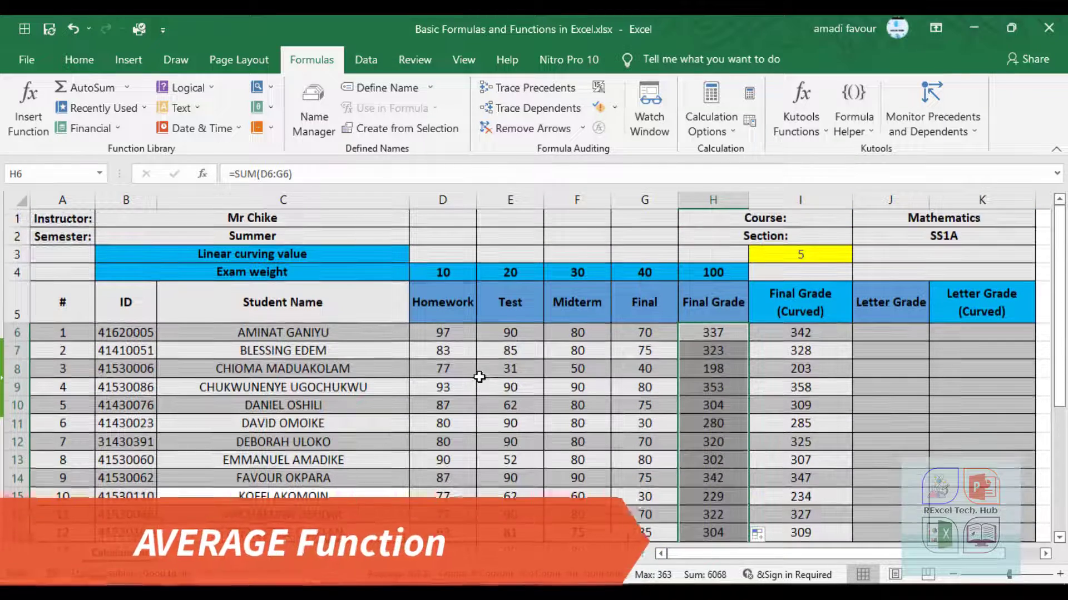
{"action": "scroll", "coordinate": [510, 293], "scroll_direction": "down", "scroll_amount": 6}
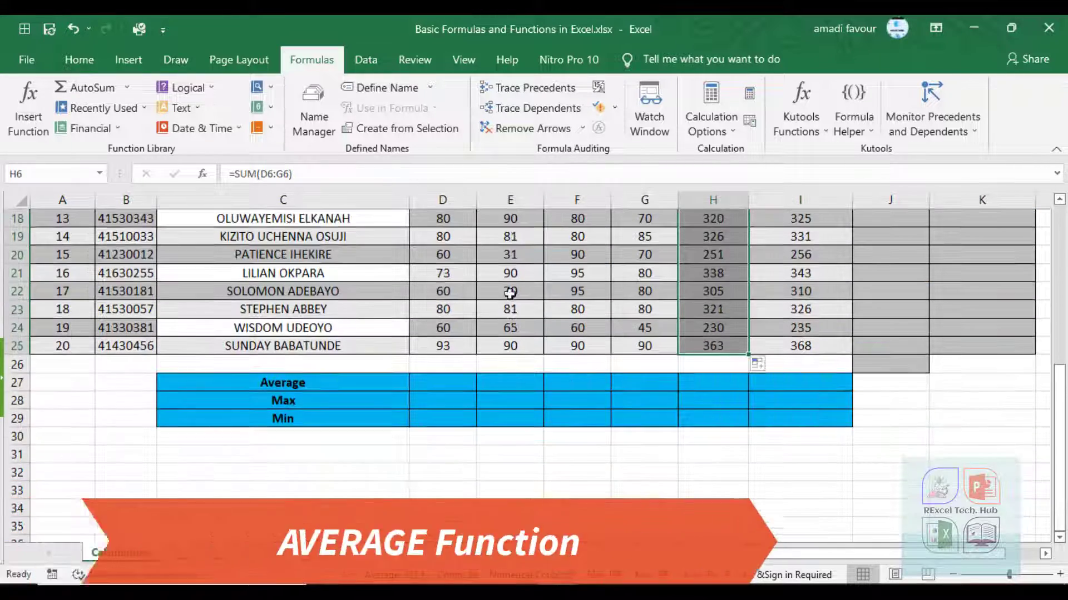
{"action": "left_click", "coordinate": [445, 383]}
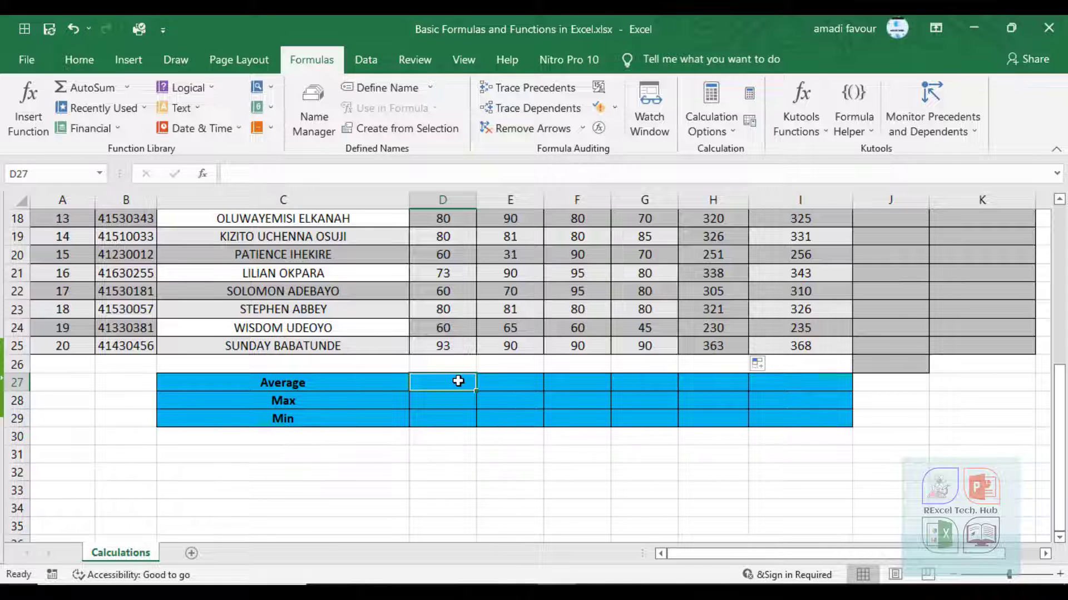
{"action": "type", "text": "="}
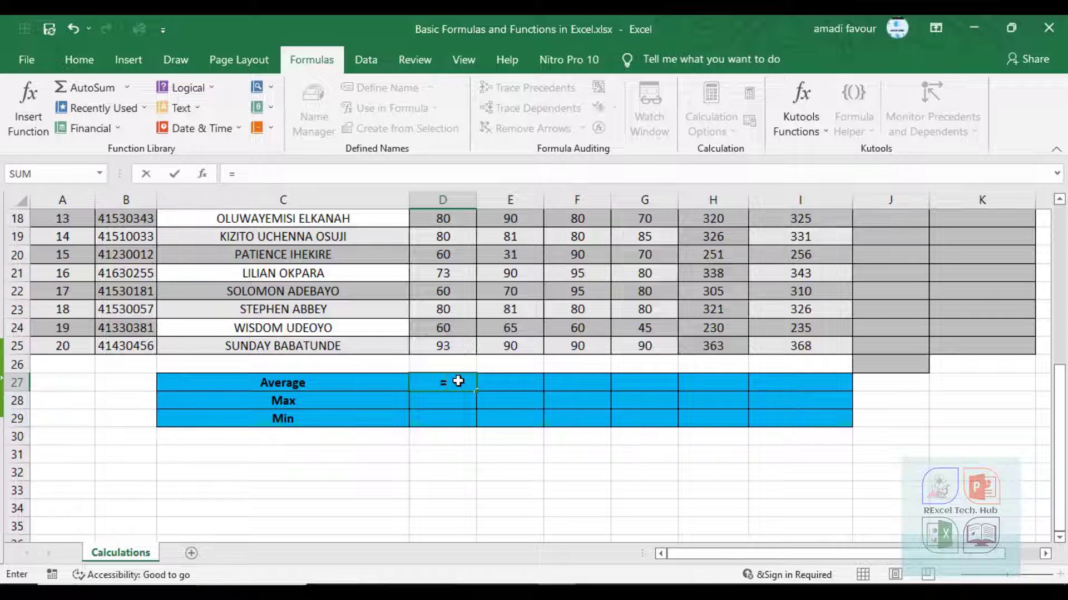
{"action": "scroll", "coordinate": [473, 348], "scroll_direction": "up", "scroll_amount": 6}
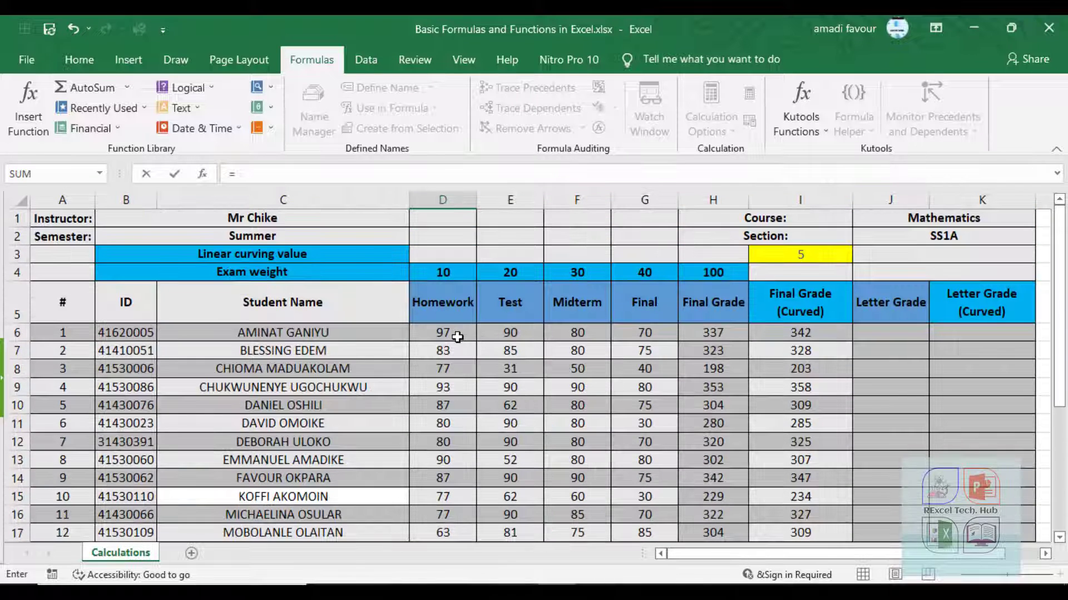
{"action": "left_click", "coordinate": [457, 337]}
{"action": "type", "text": "+"}
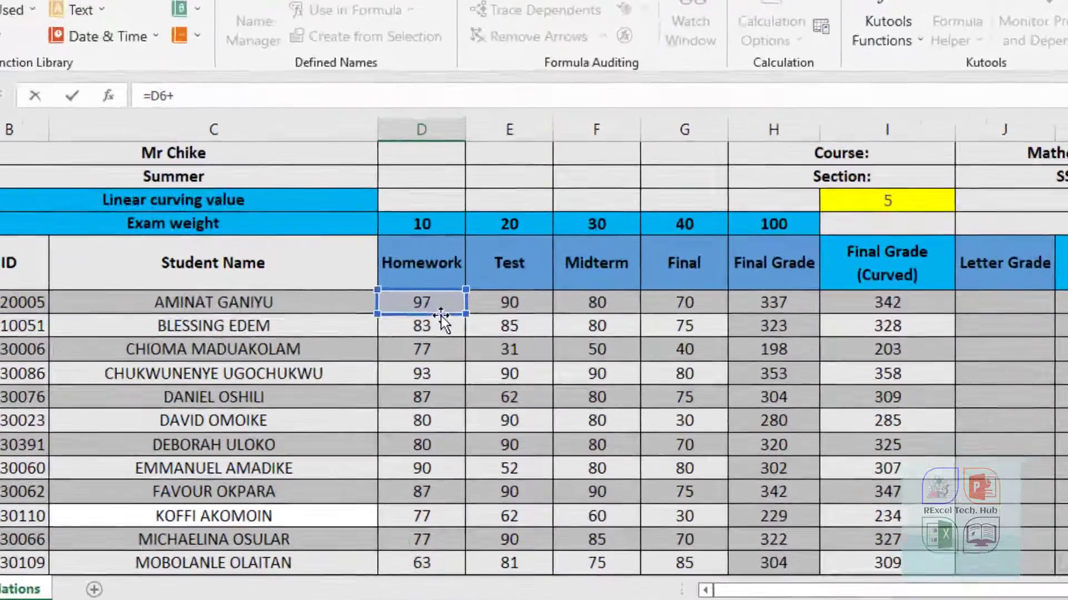
{"action": "left_click", "coordinate": [457, 351]}
{"action": "type", "text": "+"}
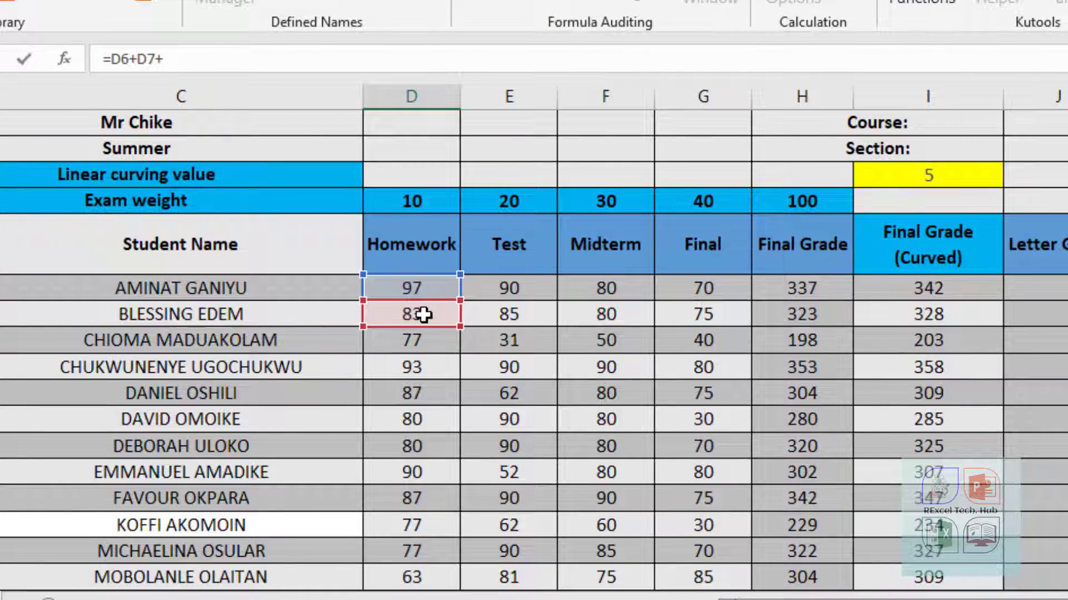
{"action": "left_click", "coordinate": [432, 344]}
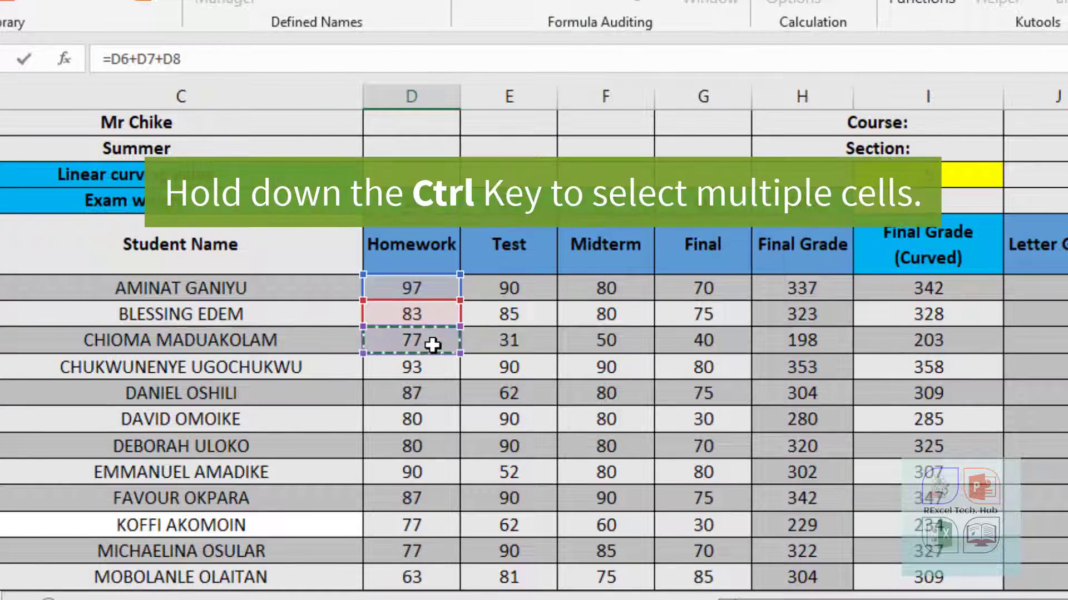
{"action": "type", "text": "+"}
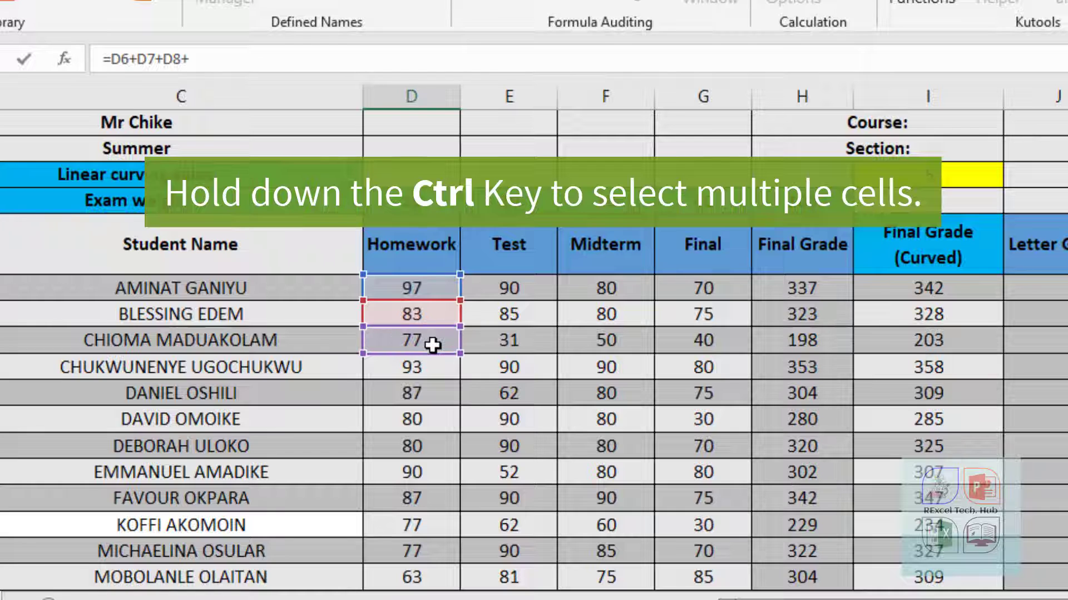
{"action": "left_click", "coordinate": [388, 365]}
{"action": "type", "text": "+"}
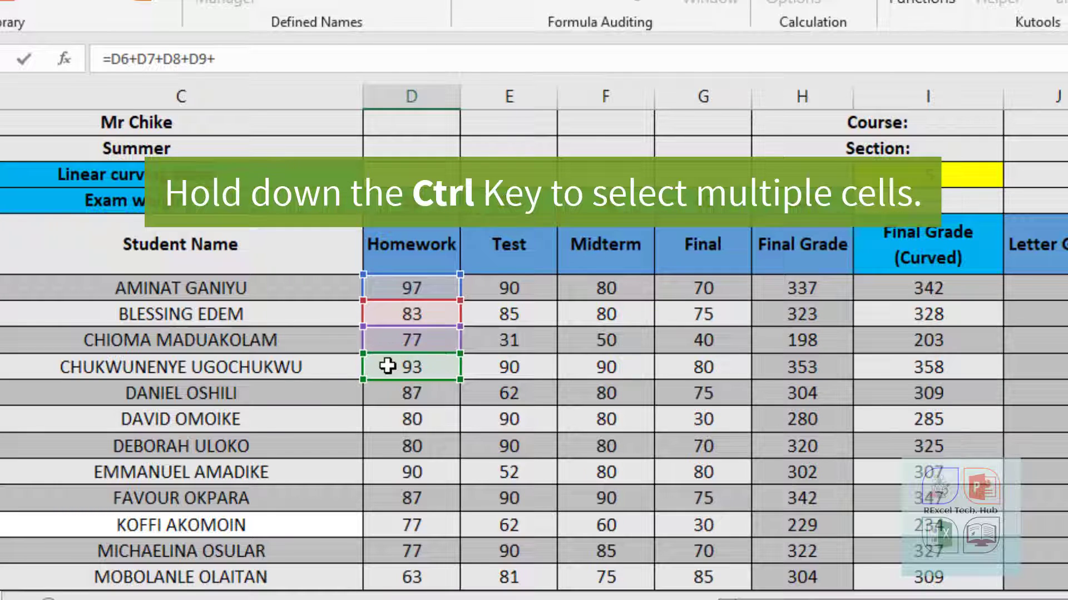
Extend the addition in D27 with D10 entered twice, followed by the remaining Homework scores from D11 through D25.
{"action": "left_click", "coordinate": [412, 401]}
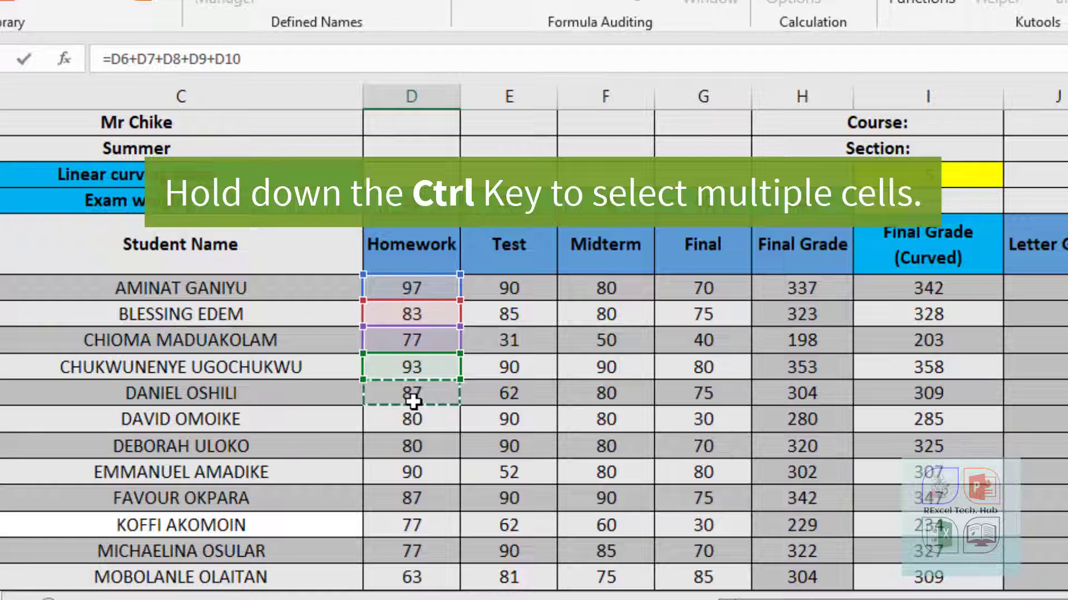
{"action": "type", "text": "+"}
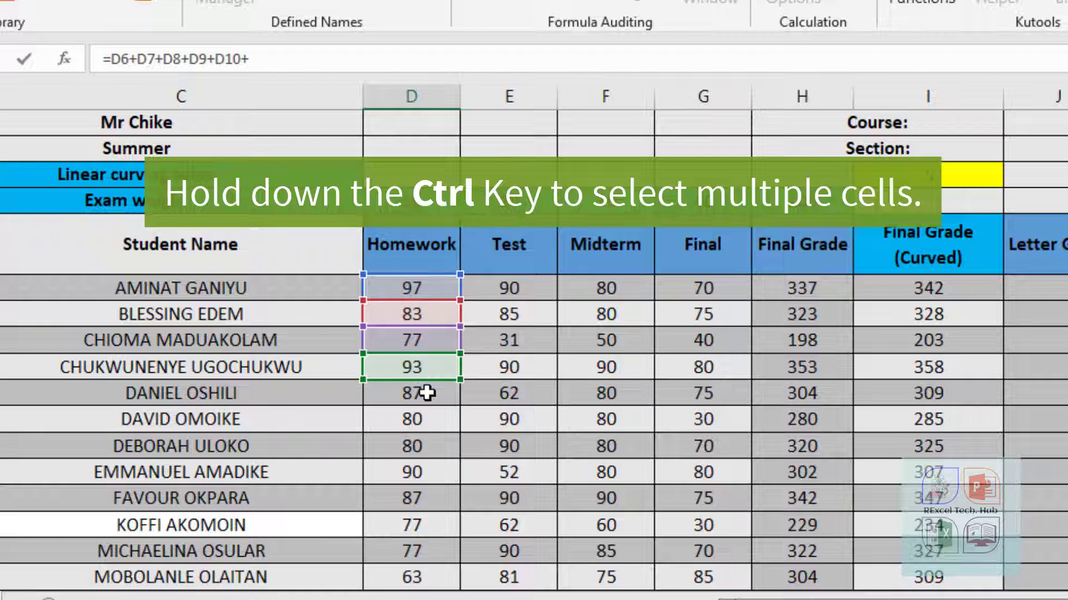
{"action": "left_click", "coordinate": [418, 397]}
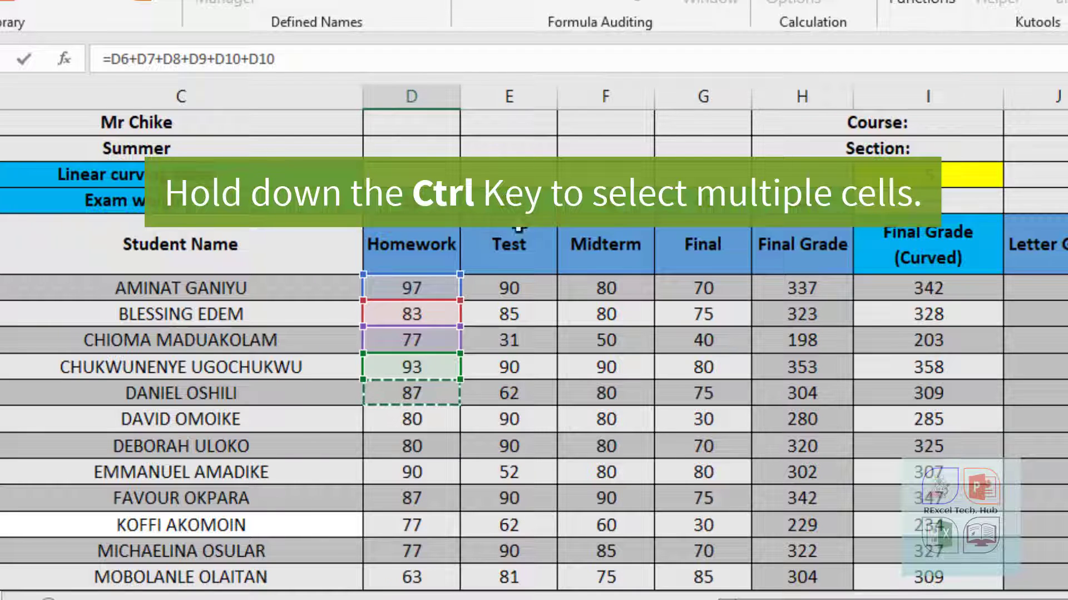
{"action": "left_click", "coordinate": [293, 56]}
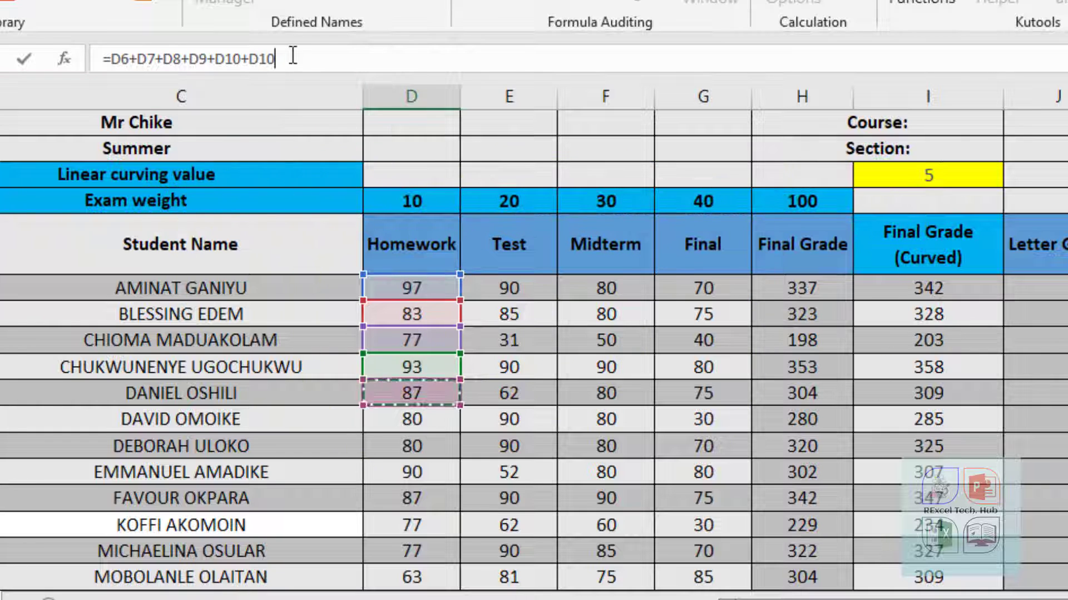
{"action": "type", "text": "+"}
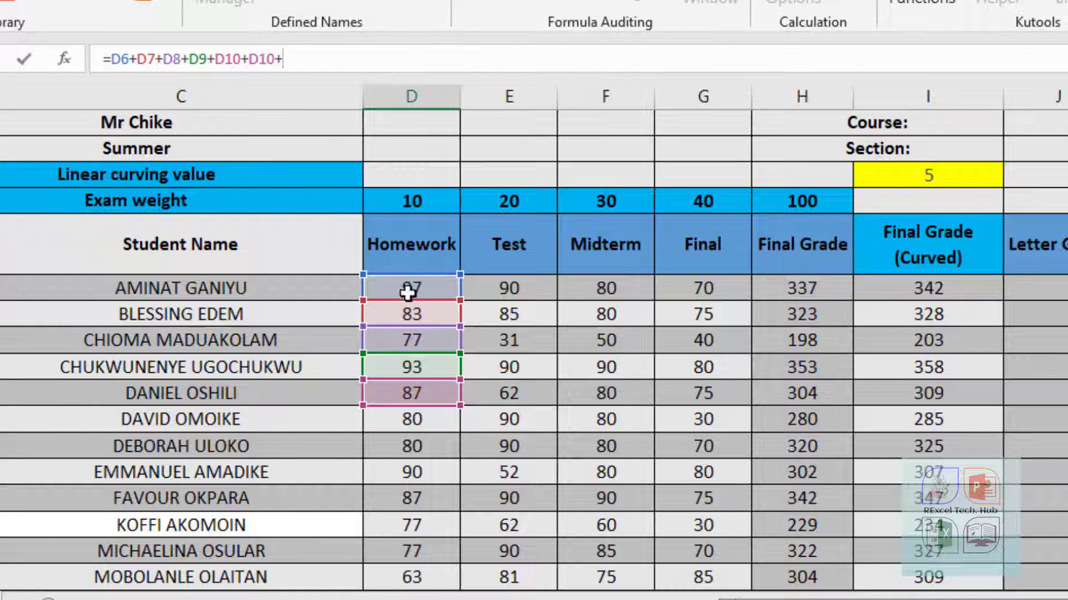
{"action": "left_click", "coordinate": [416, 419]}
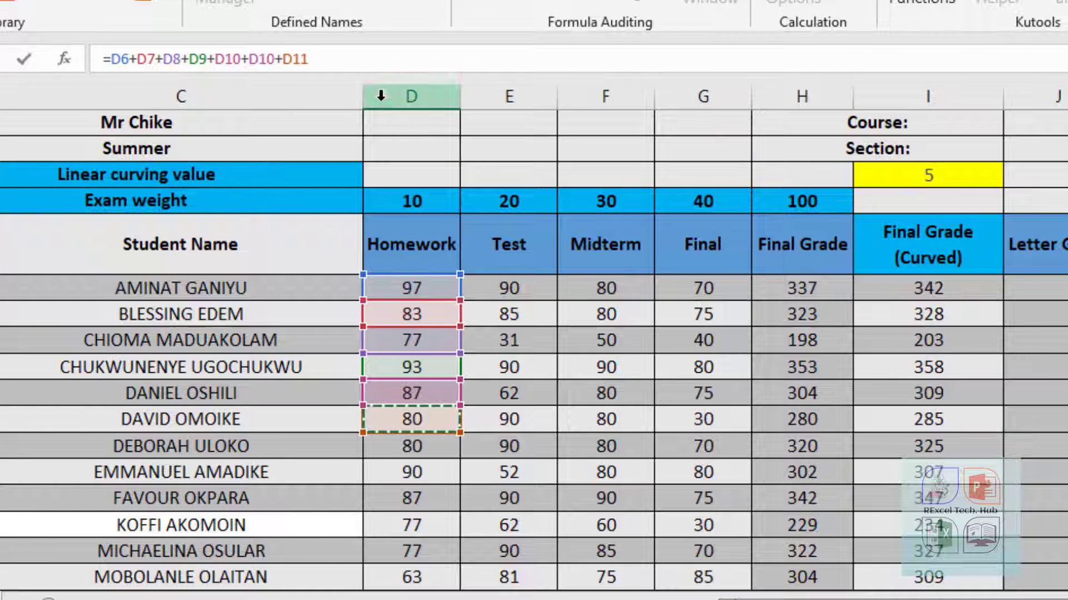
{"action": "type", "text": "+"}
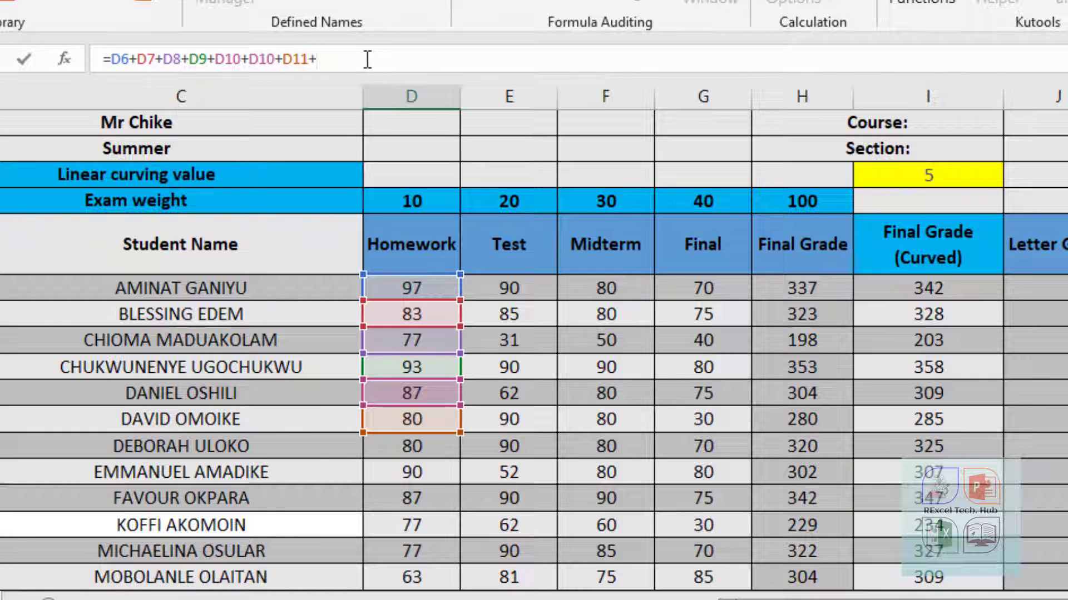
{"action": "left_click", "coordinate": [431, 448]}
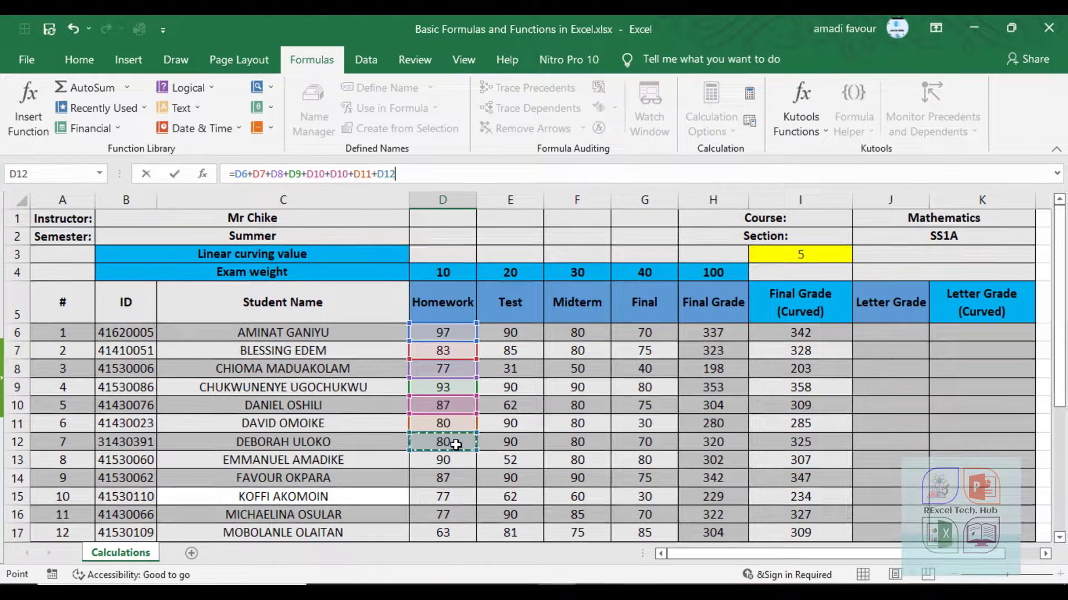
{"action": "type", "text": "+"}
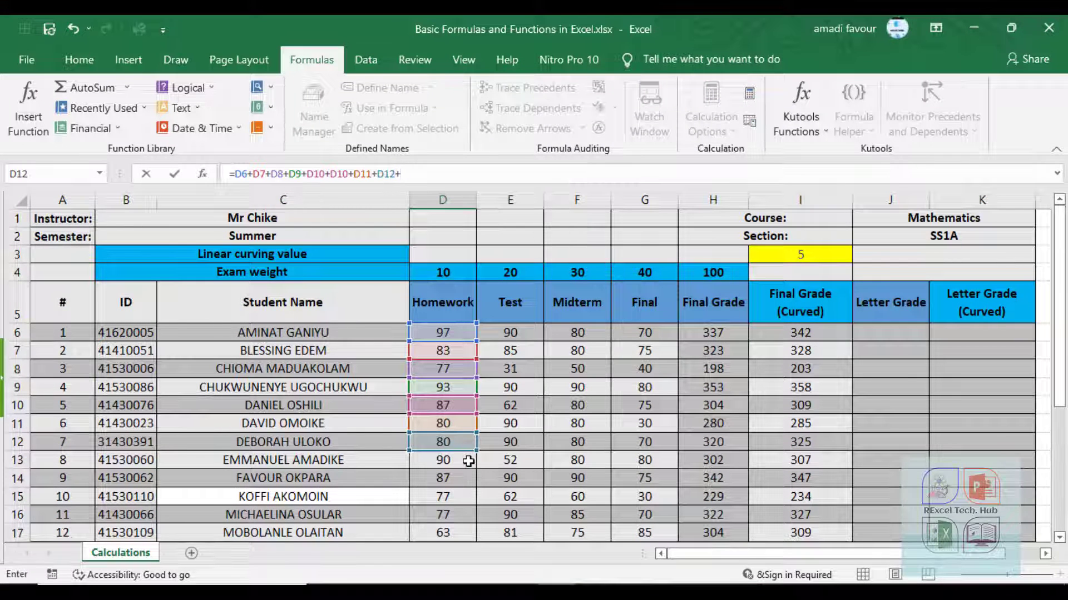
{"action": "left_click", "coordinate": [469, 461]}
{"action": "type", "text": "+"}
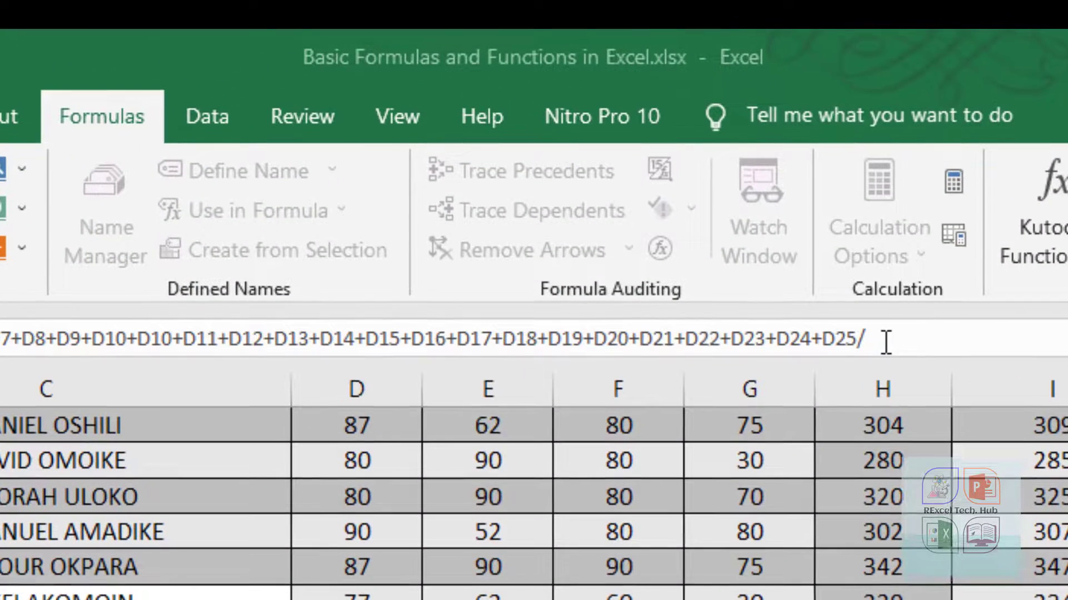
Complete the D27 formula with a division by 20 and enter it.
{"action": "left_click", "coordinate": [886, 342]}
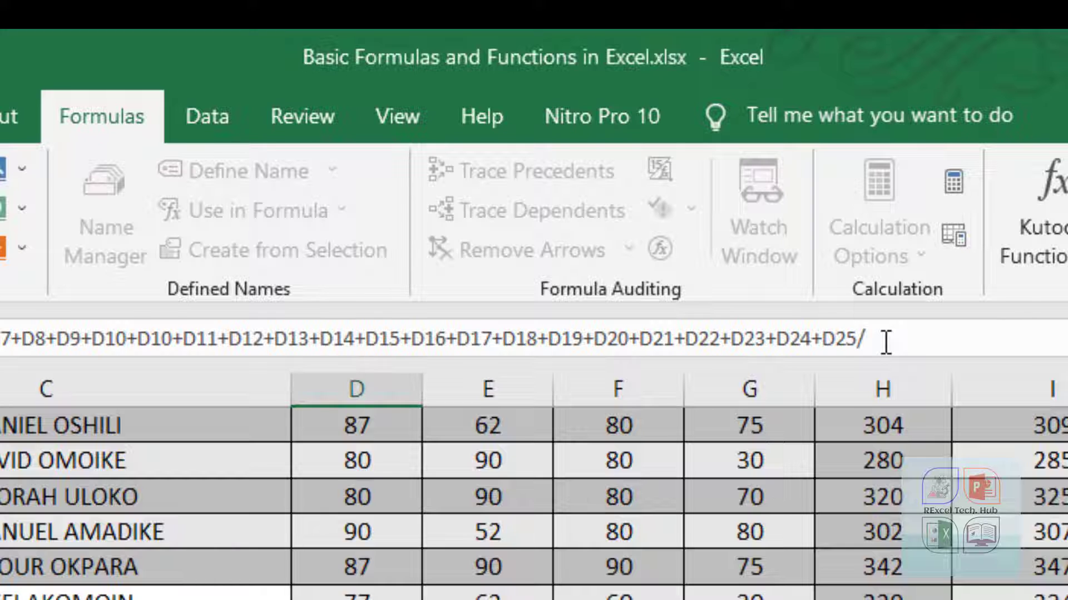
{"action": "type", "text": "20"}
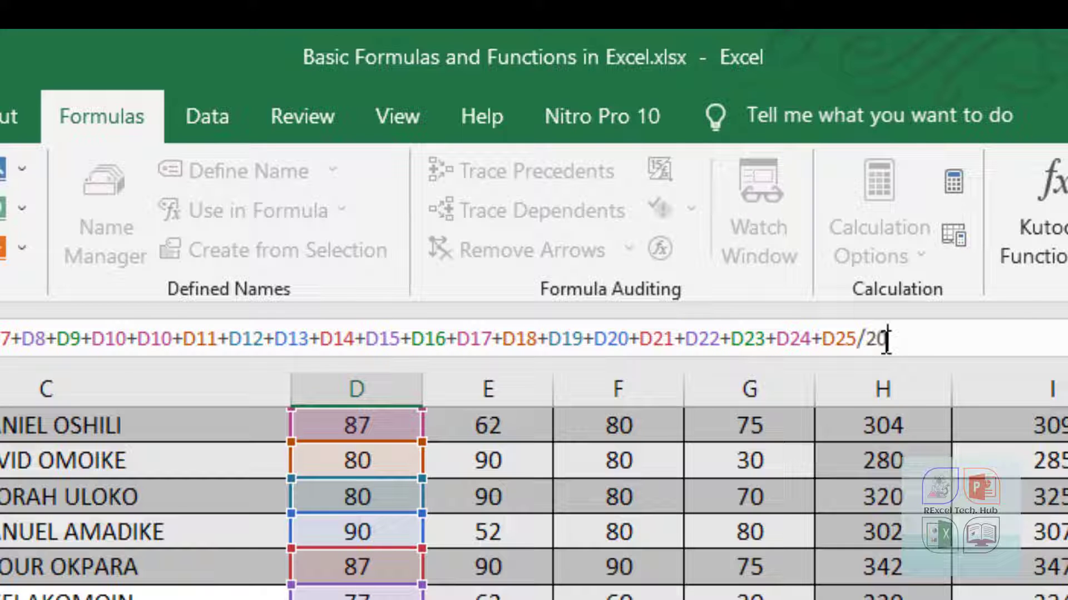
{"action": "key", "text": "Return"}
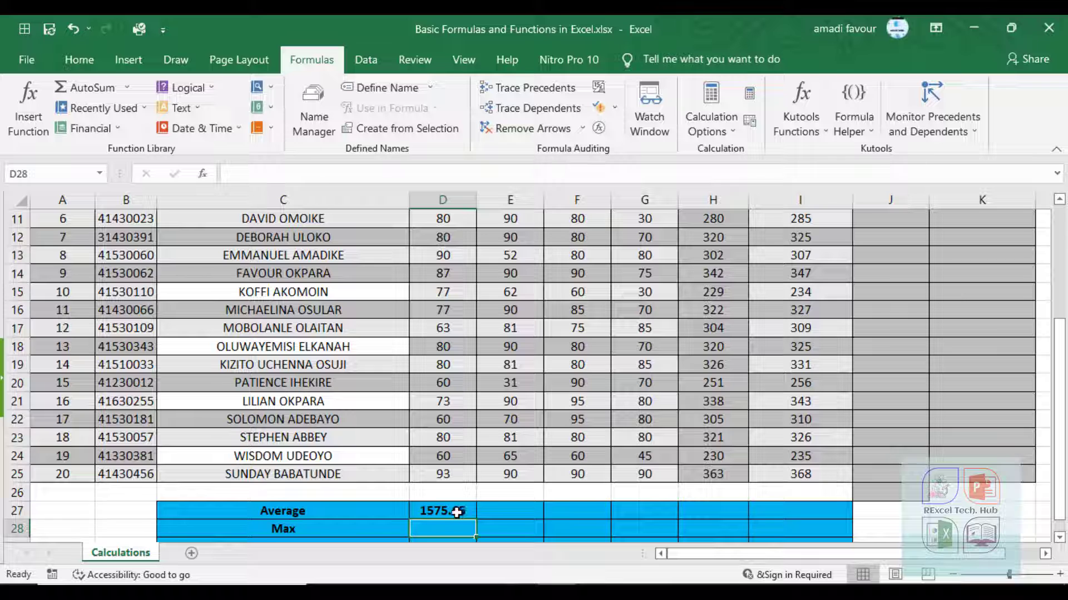
Remove the duplicate D10 reference from the Homework average formula in D27.
{"action": "scroll", "coordinate": [460, 483], "scroll_direction": "up", "scroll_amount": 3}
{"action": "scroll", "coordinate": [461, 480], "scroll_direction": "up", "scroll_amount": 1}
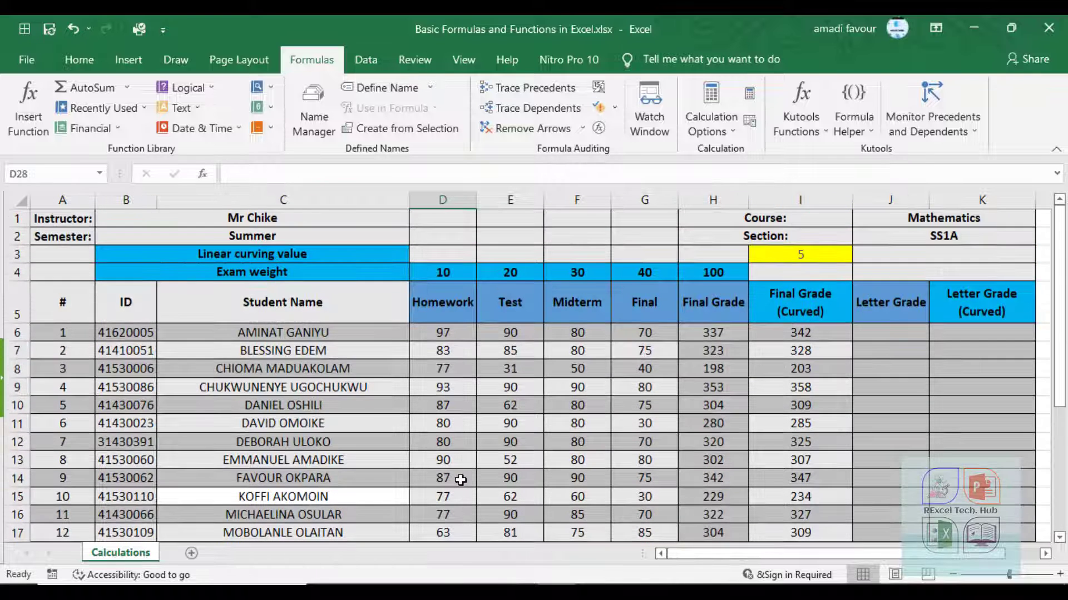
{"action": "scroll", "coordinate": [460, 480], "scroll_direction": "down", "scroll_amount": 6}
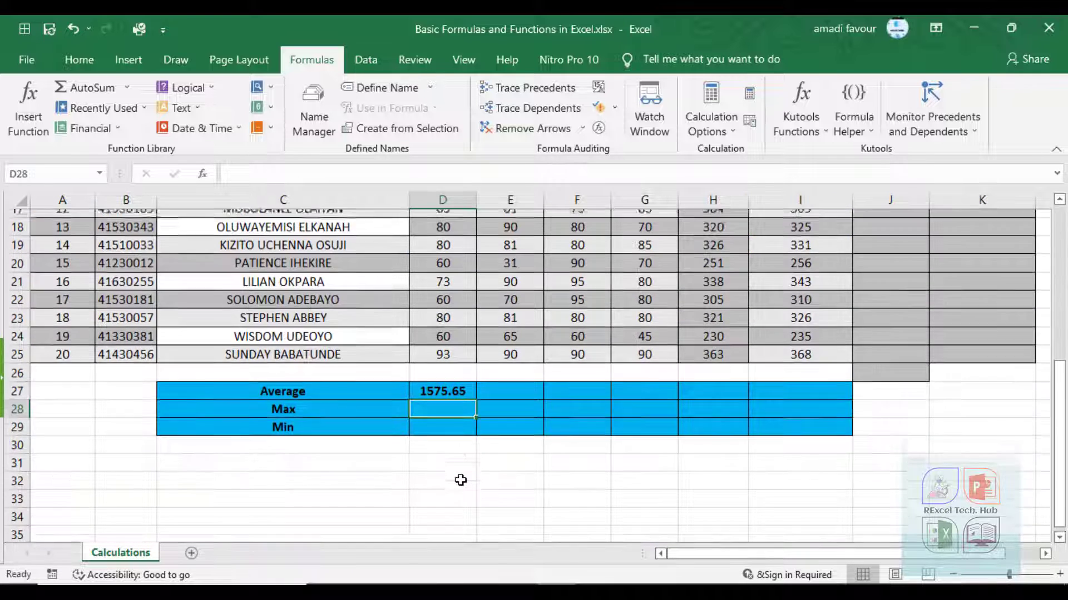
{"action": "double_click", "coordinate": [443, 384]}
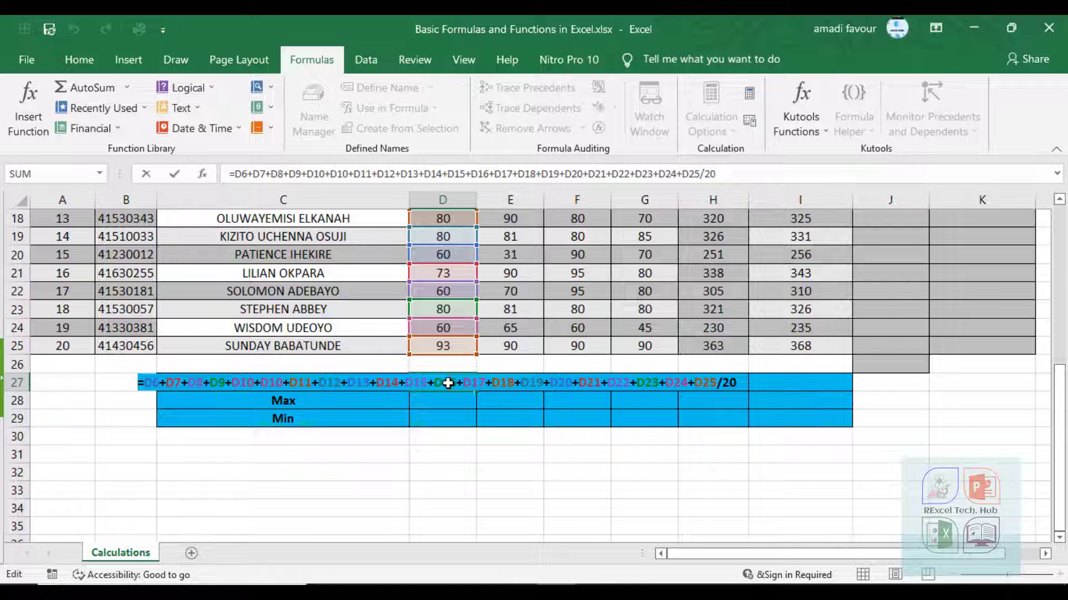
{"action": "left_click", "coordinate": [351, 174]}
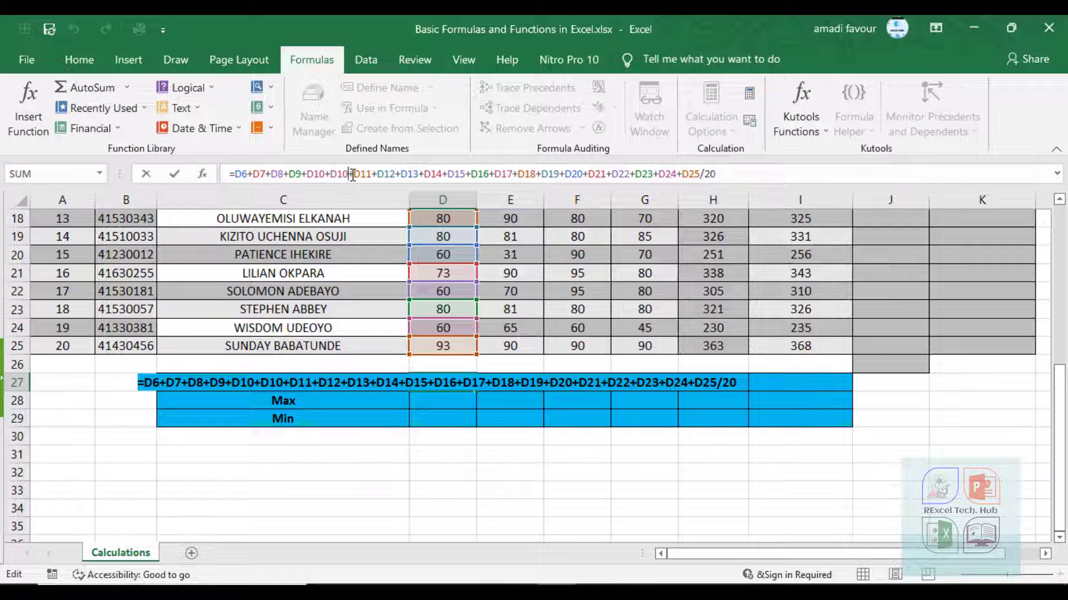
{"action": "key", "text": "BackSpace"}
{"action": "key", "text": "BackSpace"}
{"action": "key", "text": "BackSpace"}
{"action": "key", "text": "BackSpace"}
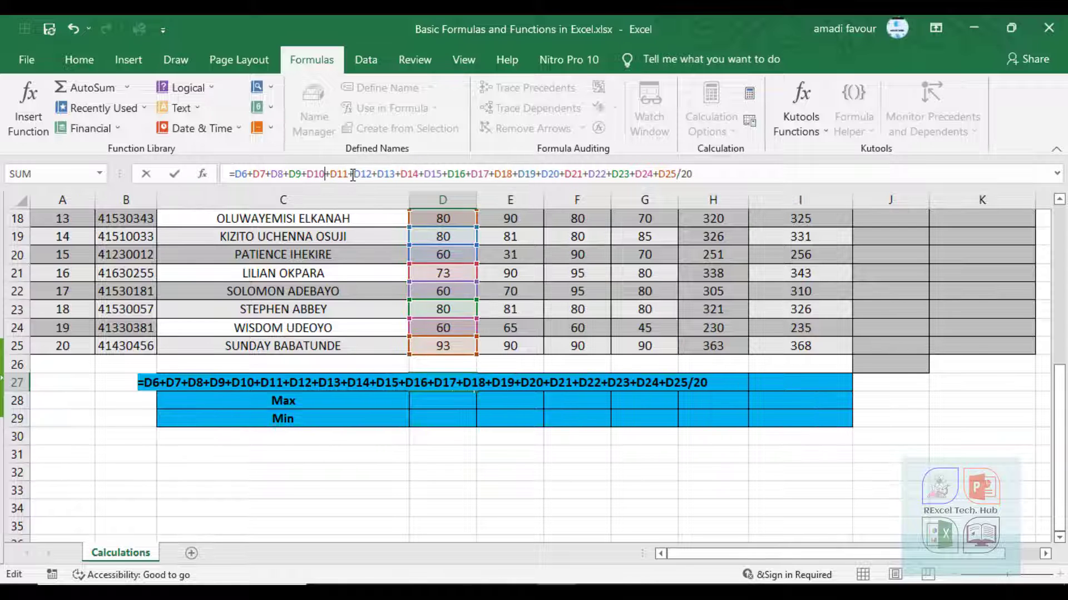
{"action": "key", "text": "Return"}
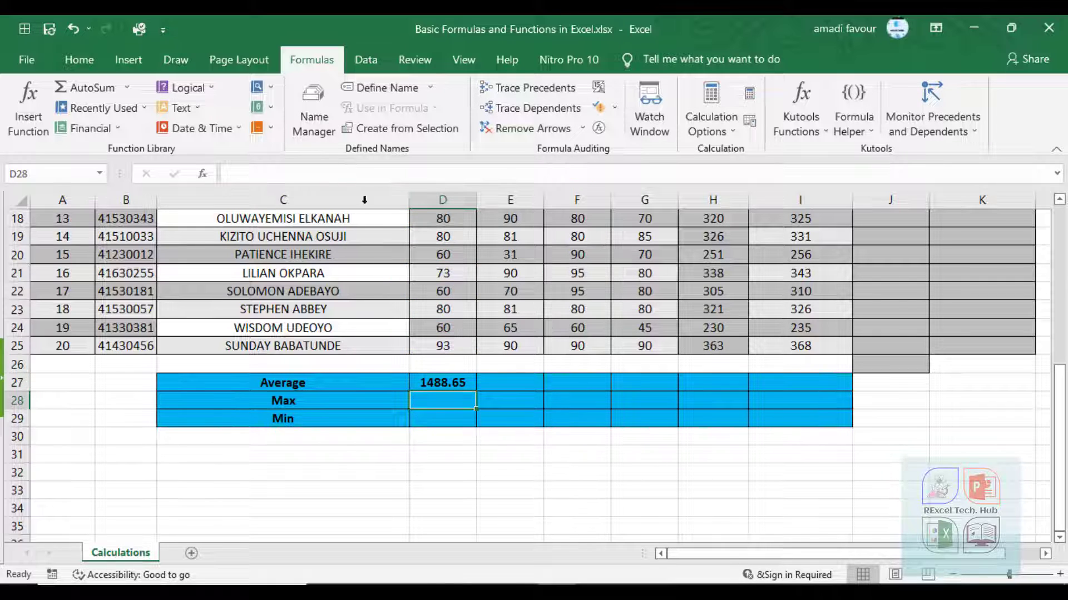
Enclose the D6 through D25 addition in D27 in parentheses so that the whole sum is divided by 20.
{"action": "left_click", "coordinate": [457, 381]}
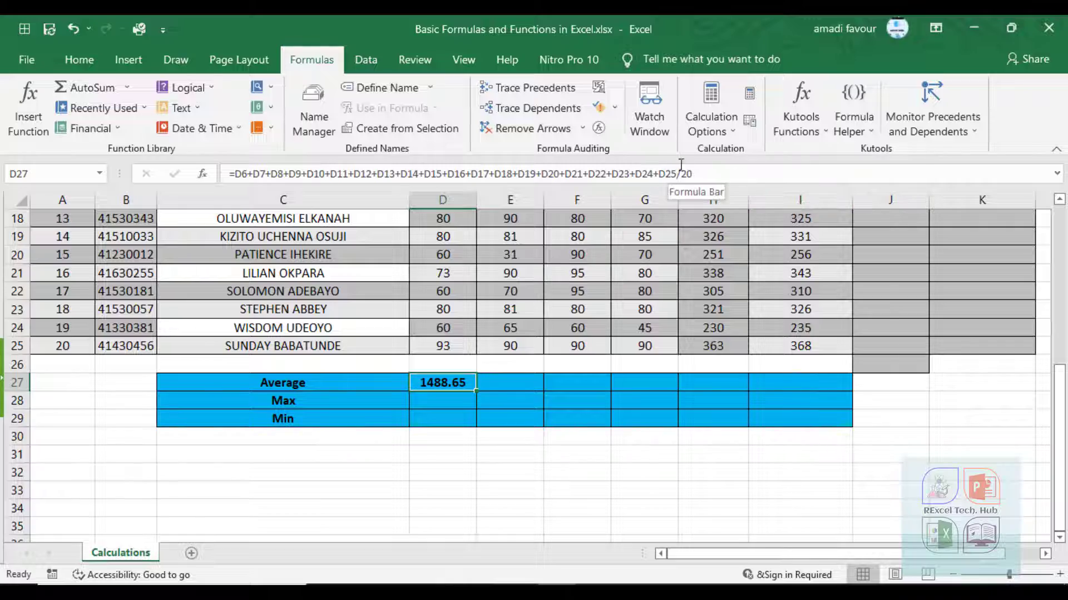
{"action": "scroll", "coordinate": [603, 248], "scroll_direction": "up", "scroll_amount": 6}
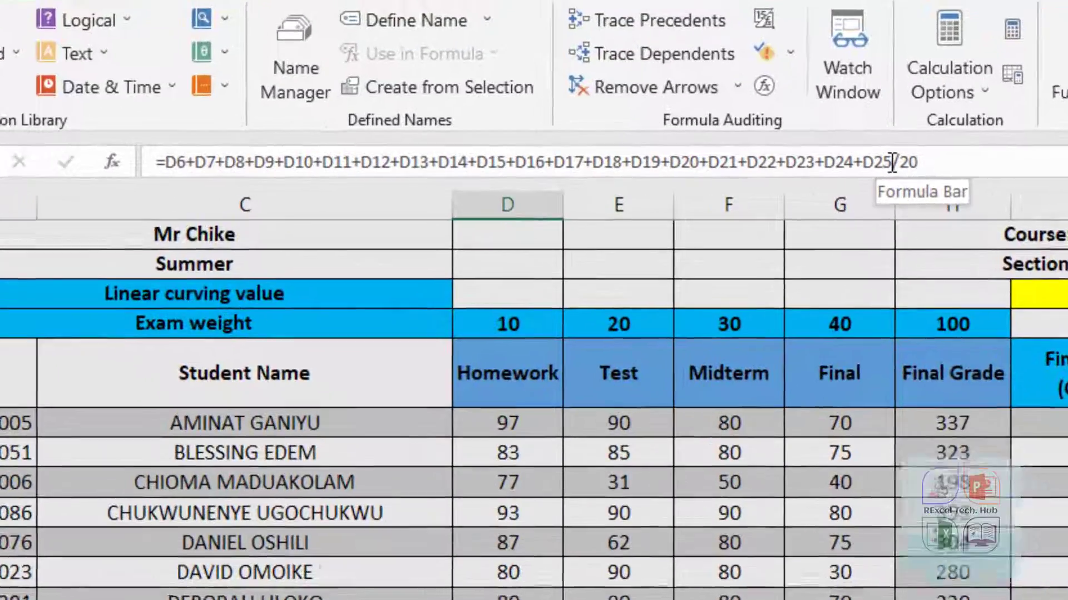
{"action": "left_click", "coordinate": [677, 174]}
{"action": "scroll", "coordinate": [677, 174], "scroll_direction": "down", "scroll_amount": 3}
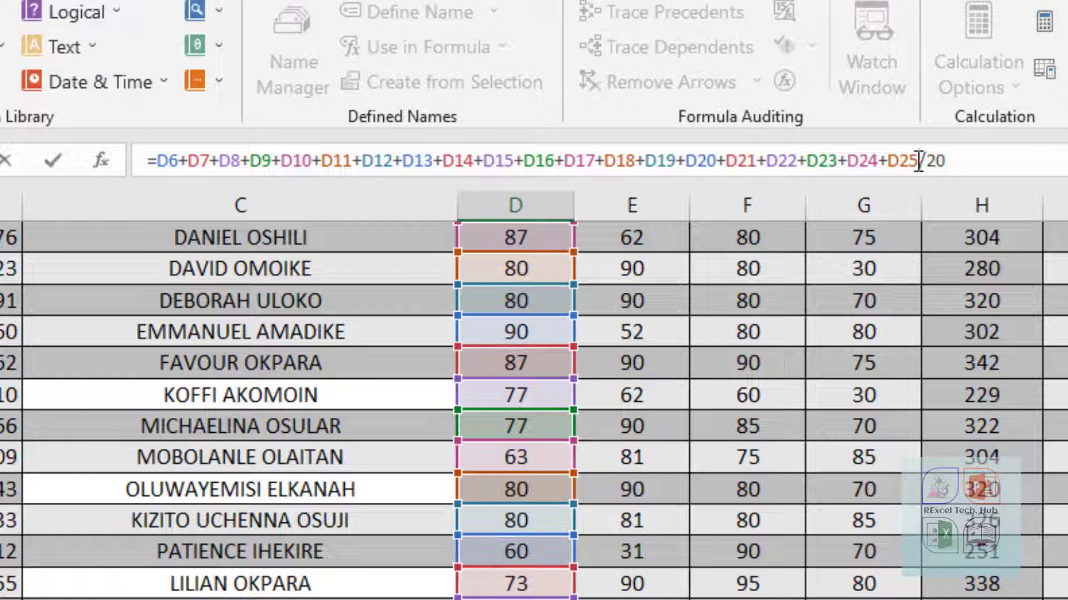
{"action": "left_click", "coordinate": [919, 161]}
{"action": "type", "text": ")"}
{"action": "left_click", "coordinate": [160, 152]}
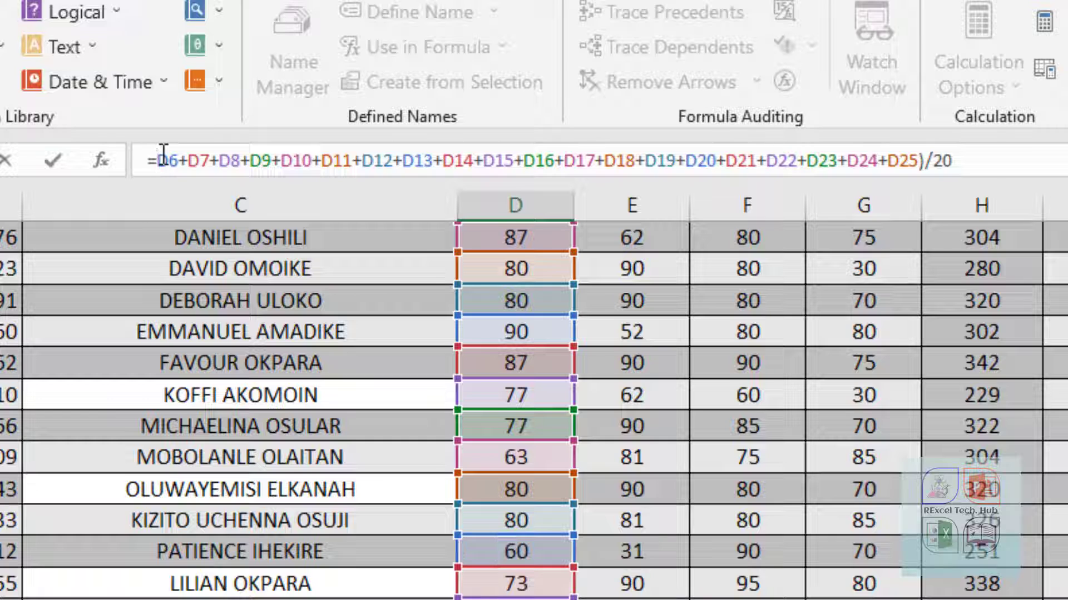
{"action": "type", "text": "("}
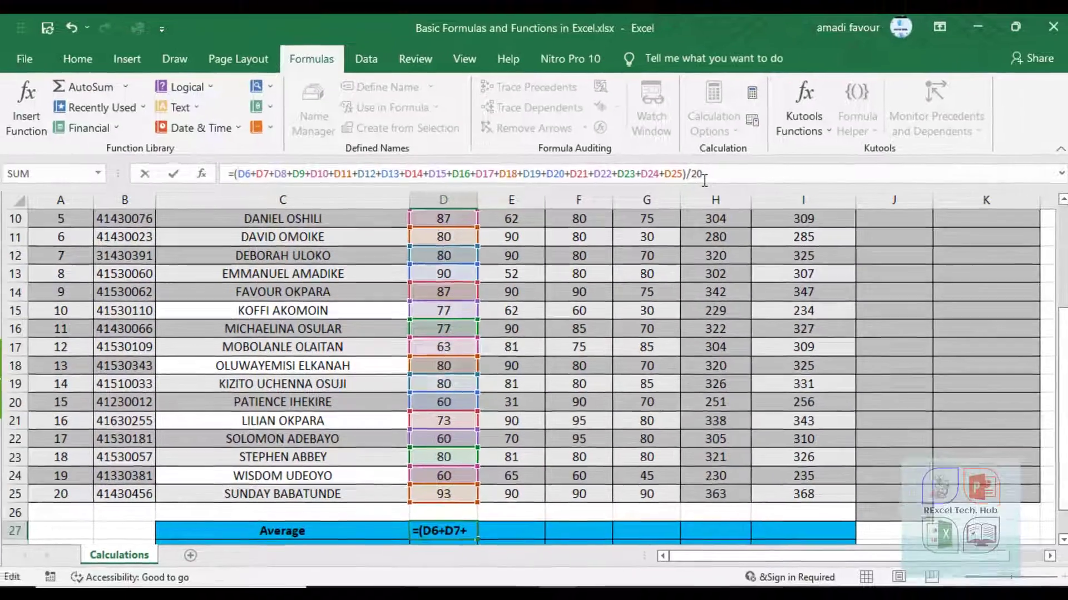
{"action": "key", "text": "Return"}
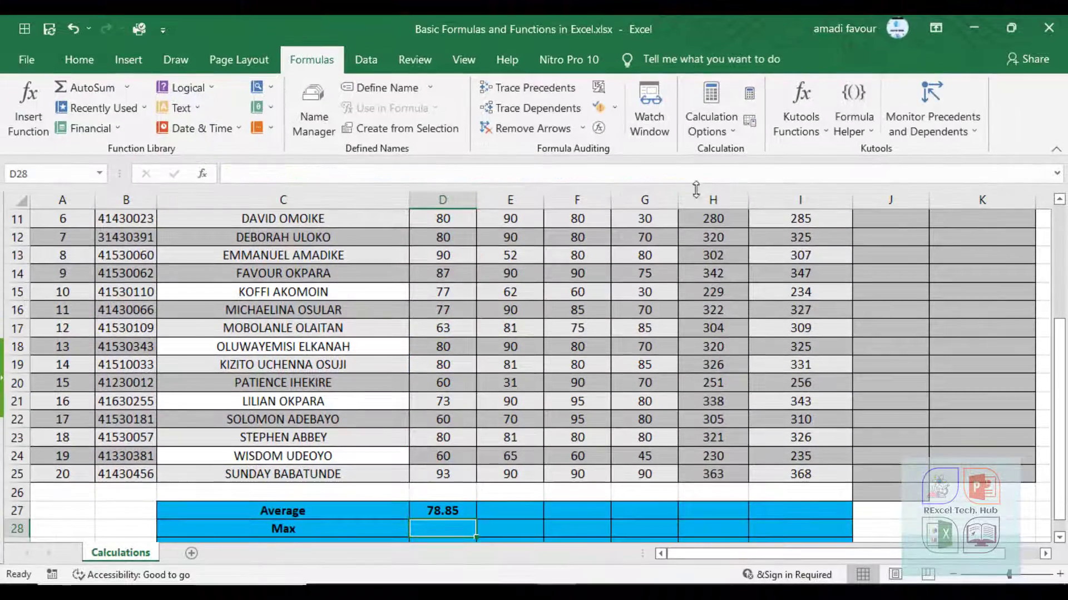
Clear the manual average formula from cell D27.
{"action": "left_click", "coordinate": [453, 509]}
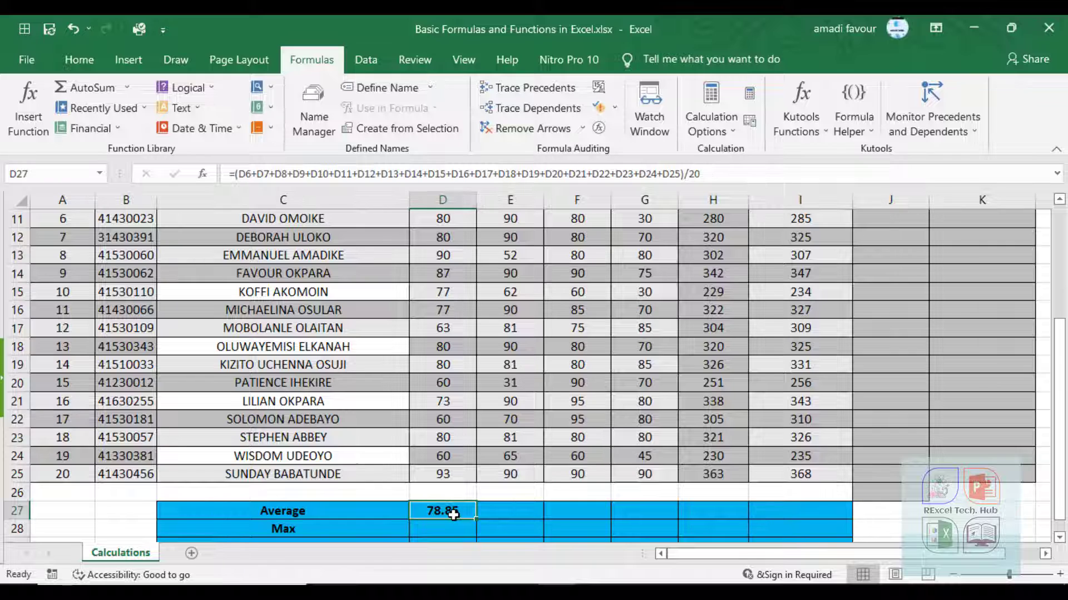
{"action": "key", "text": "Delete"}
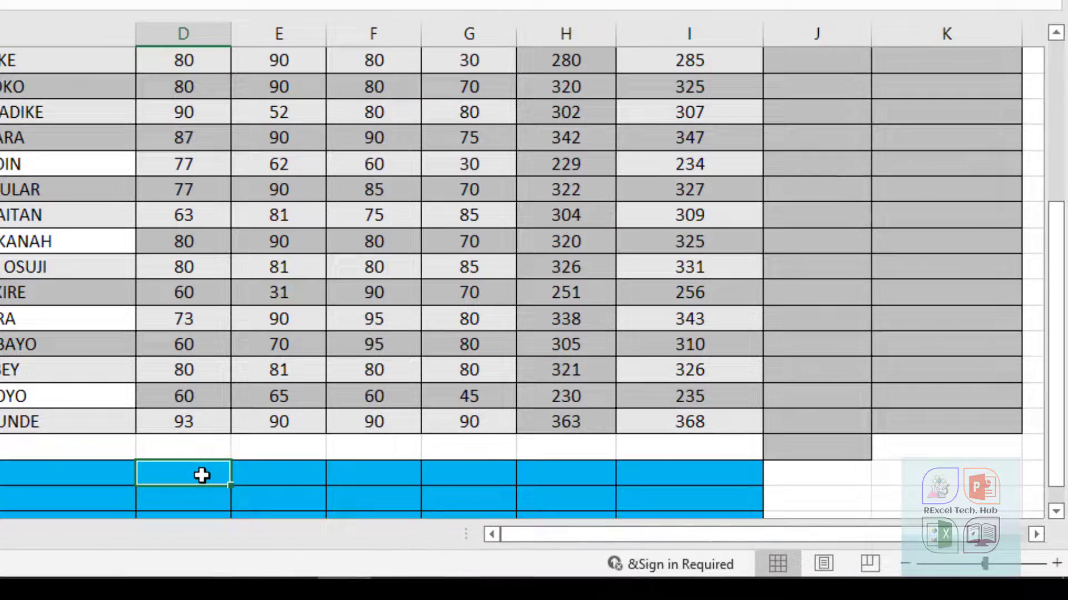
{"action": "type", "text": "="}
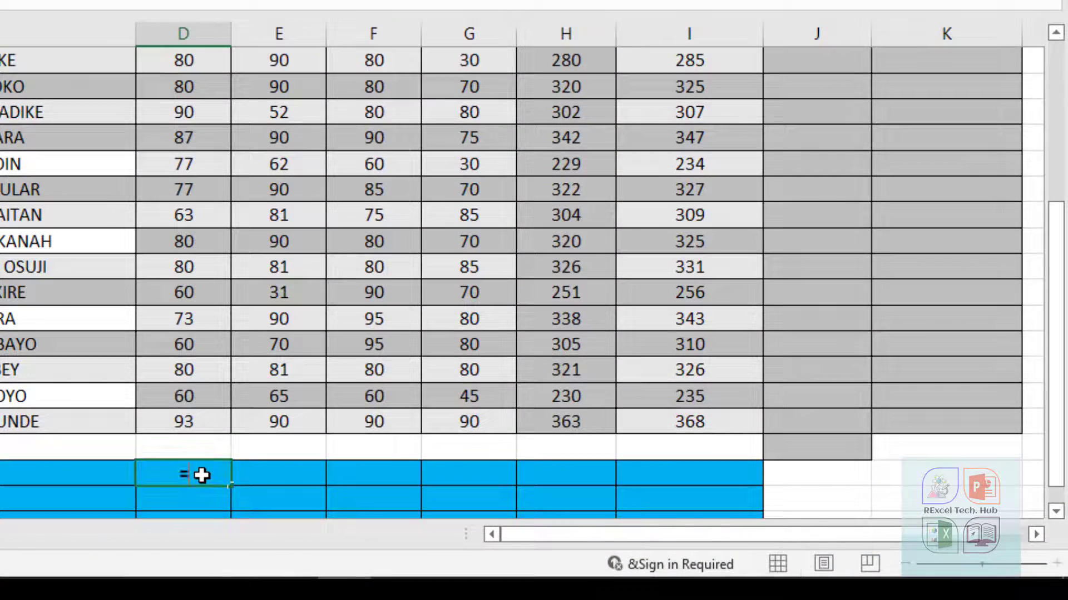
{"action": "type", "text": "AVERGA"}
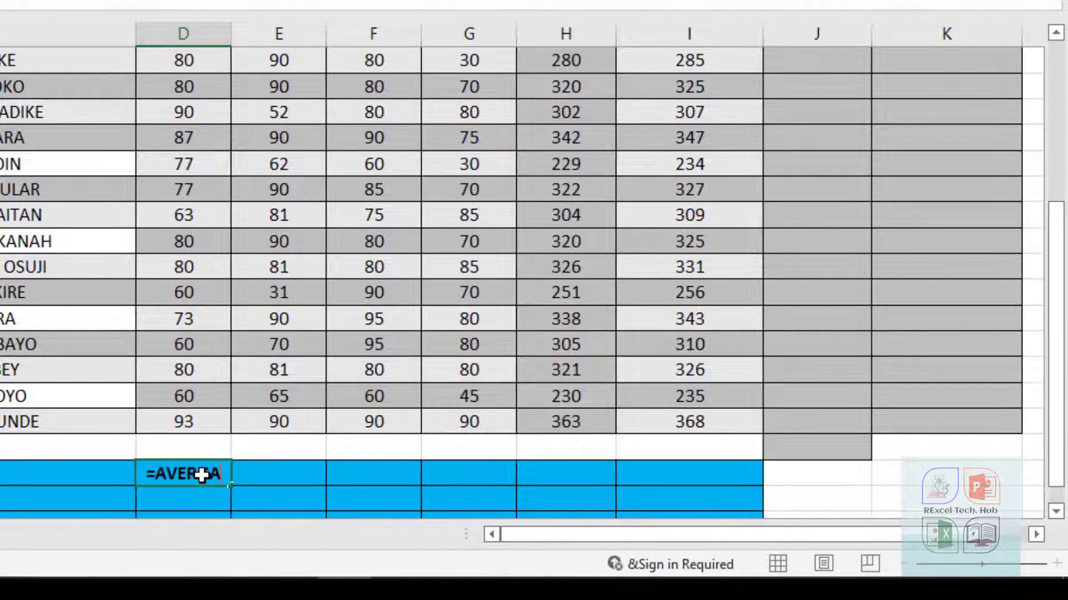
{"action": "type", "text": "E"}
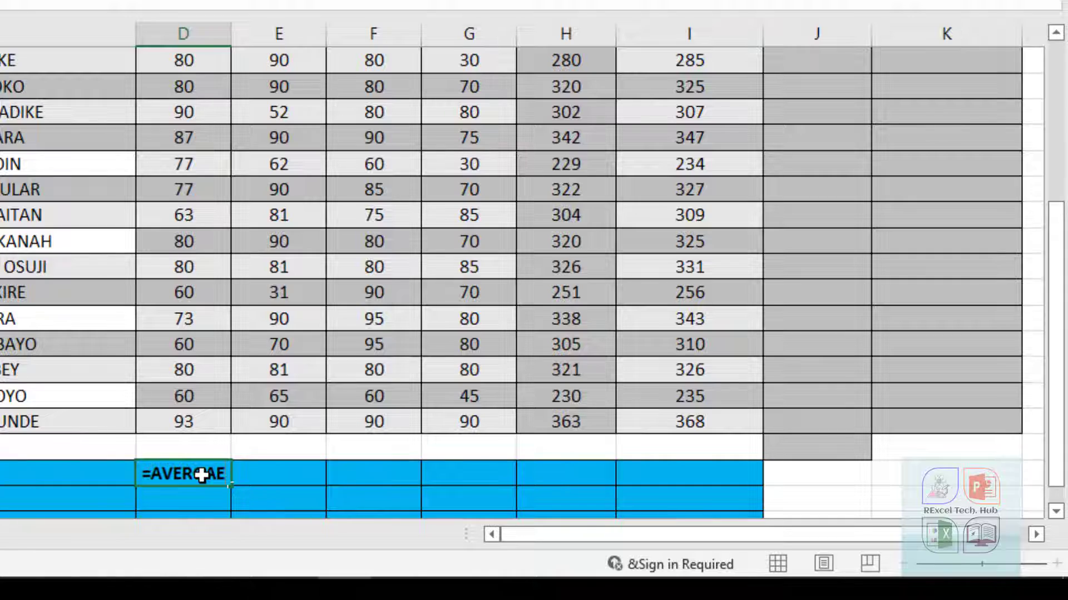
{"action": "key", "text": "BackSpace"}
{"action": "key", "text": "BackSpace"}
{"action": "key", "text": "BackSpace"}
{"action": "key", "text": "BackSpace"}
{"action": "key", "text": "BackSpace"}
{"action": "key", "text": "BackSpace"}
{"action": "key", "text": "BackSpace"}
{"action": "key", "text": "BackSpace"}
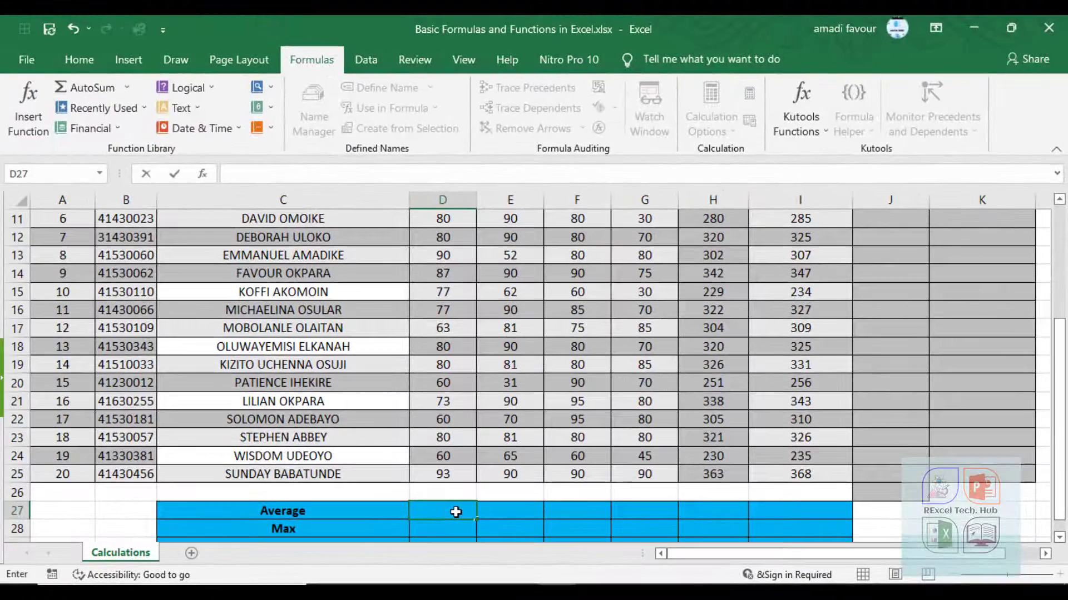
{"action": "key", "text": "Escape"}
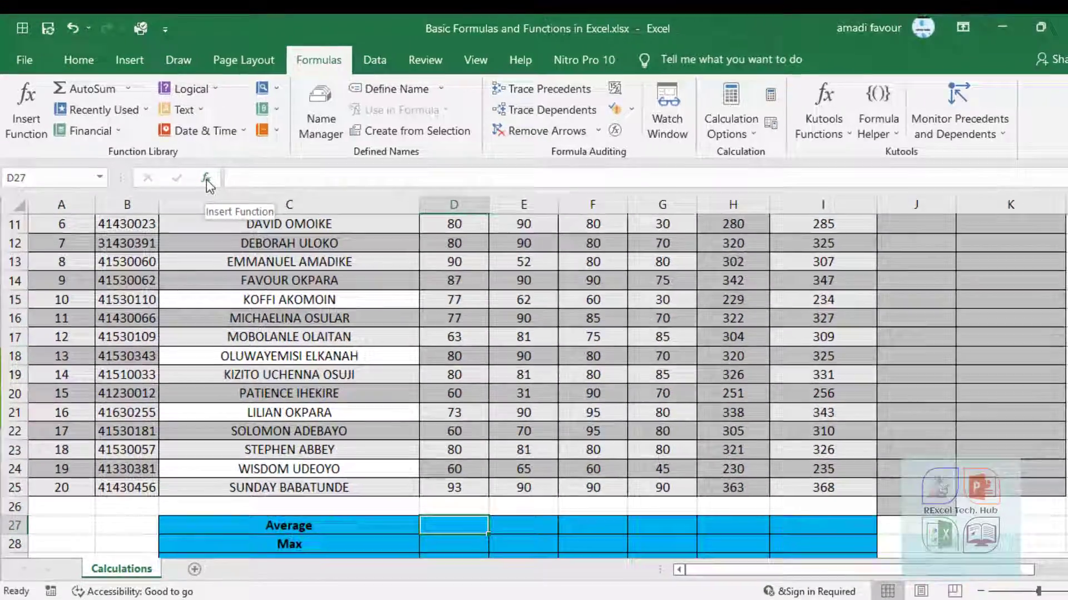
Insert the AVERAGE function from the most recently used functions into cell D27.
{"action": "left_click", "coordinate": [203, 176]}
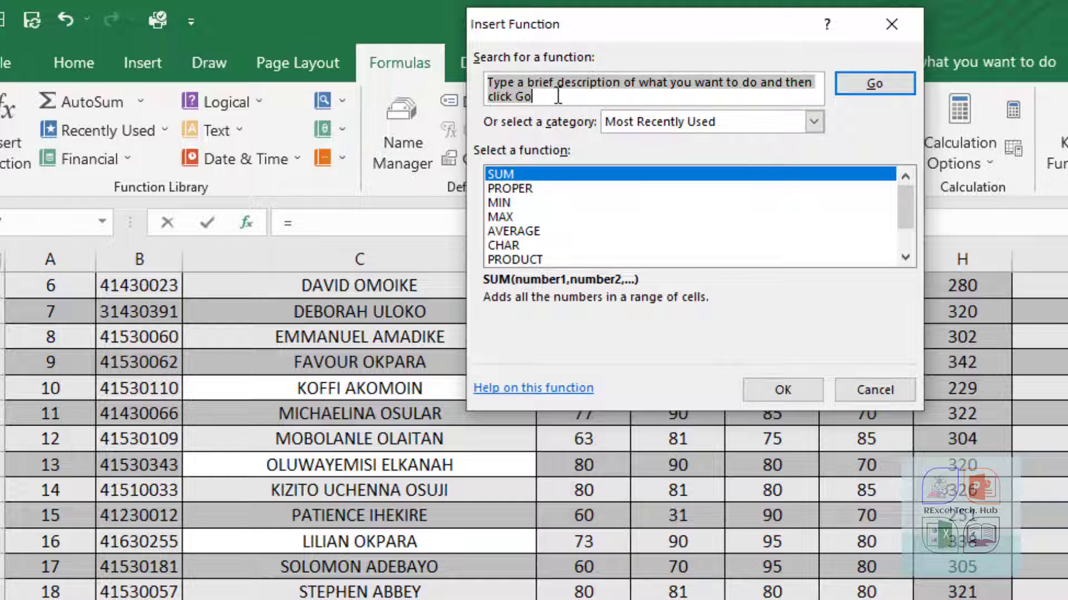
{"action": "left_click", "coordinate": [532, 231]}
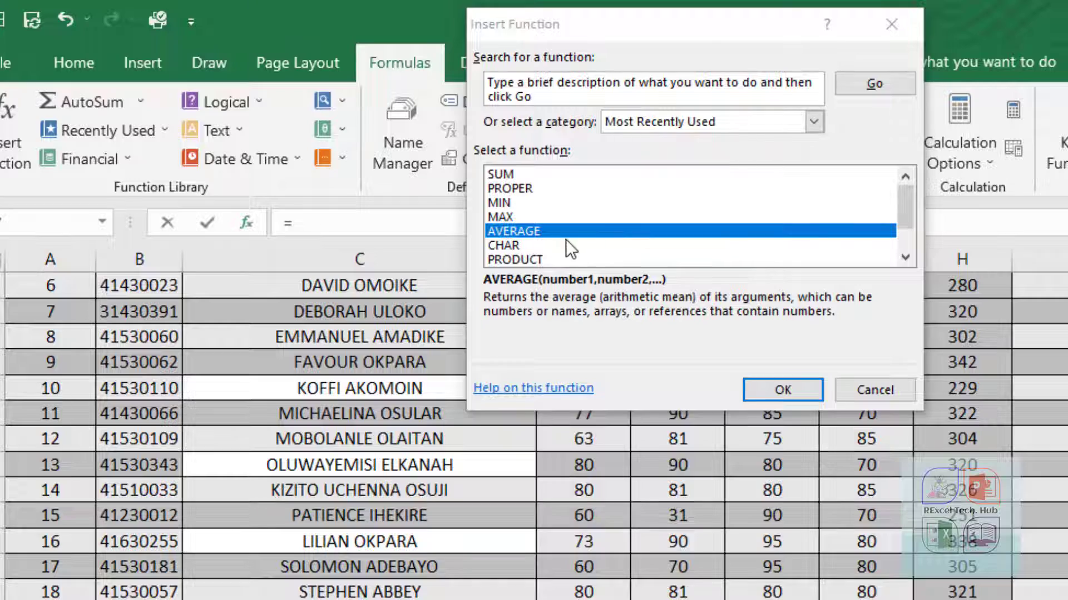
{"action": "left_click", "coordinate": [785, 389]}
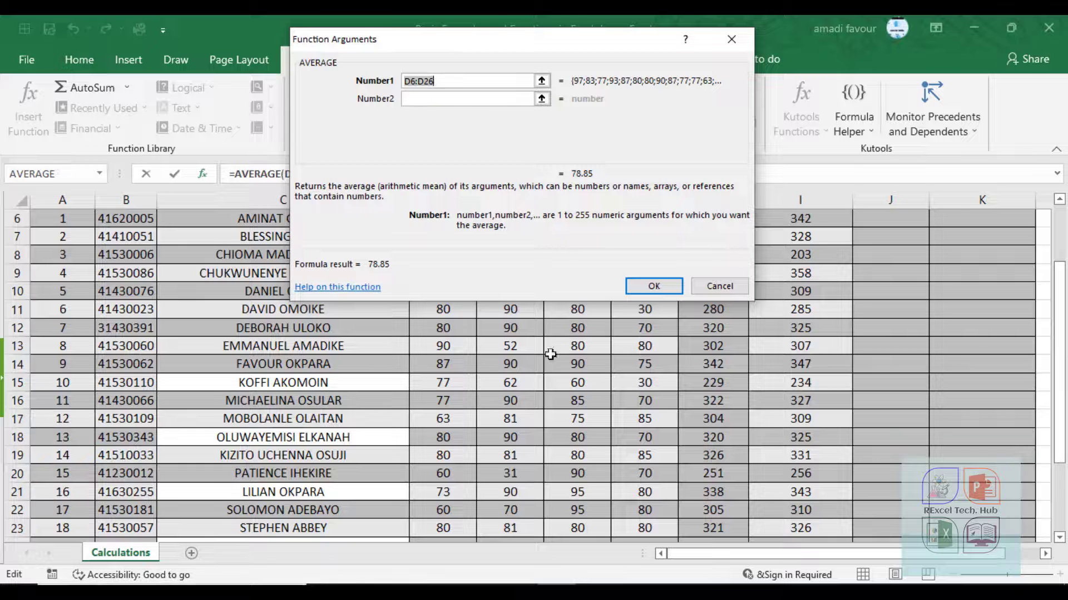
Set the AVERAGE range in D27 to the Homework scores D6:D25 and copy the formula across to G27.
{"action": "scroll", "coordinate": [467, 411], "scroll_direction": "up", "scroll_amount": 2}
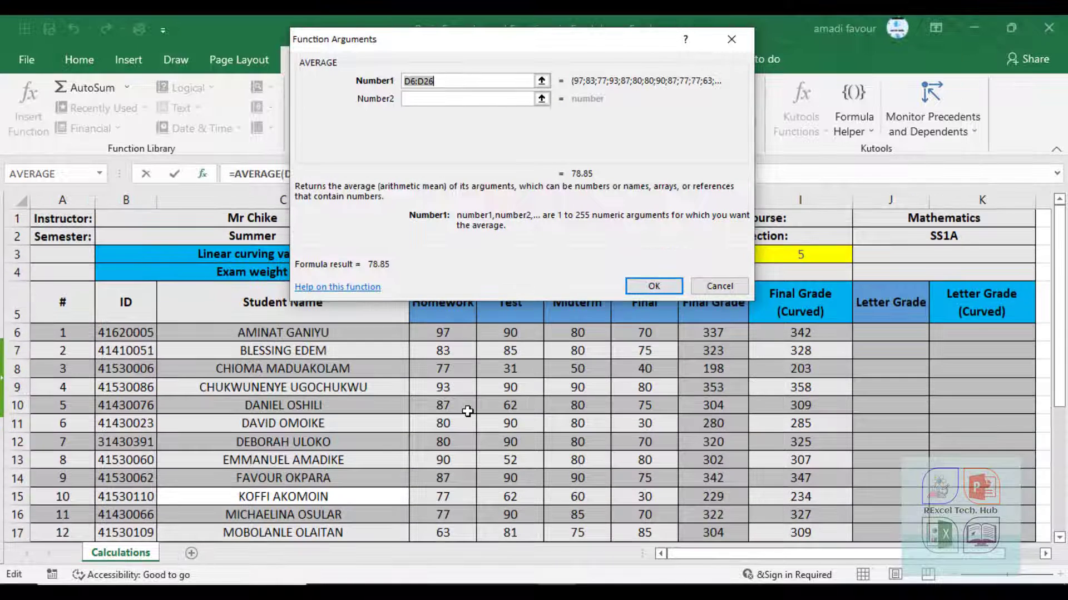
{"action": "scroll", "coordinate": [457, 445], "scroll_direction": "down", "scroll_amount": 6}
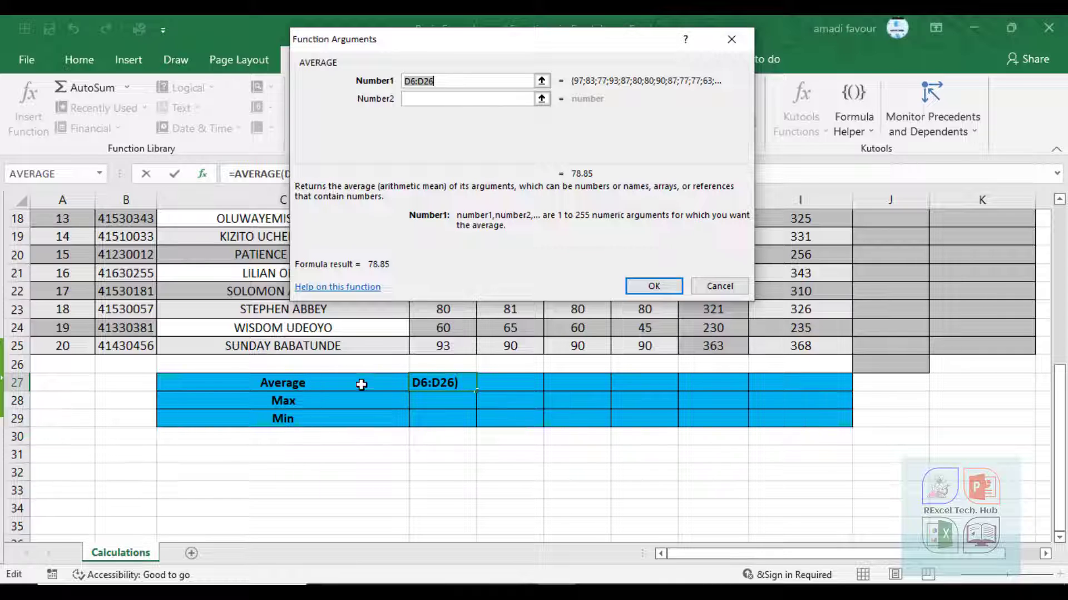
{"action": "scroll", "coordinate": [482, 390], "scroll_direction": "up", "scroll_amount": 6}
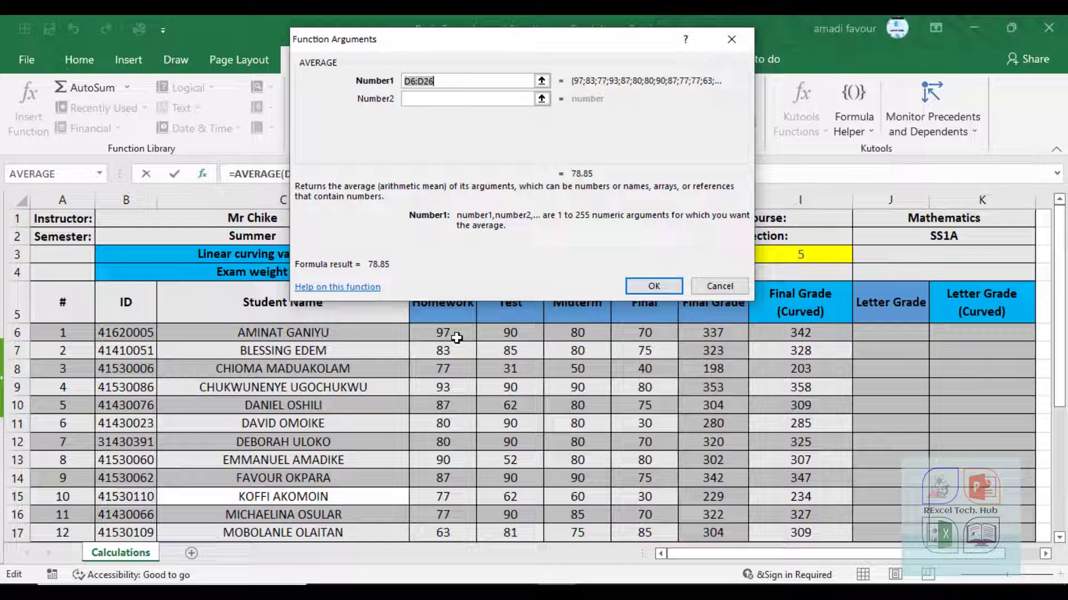
{"action": "scroll", "coordinate": [452, 434], "scroll_direction": "down", "scroll_amount": 12}
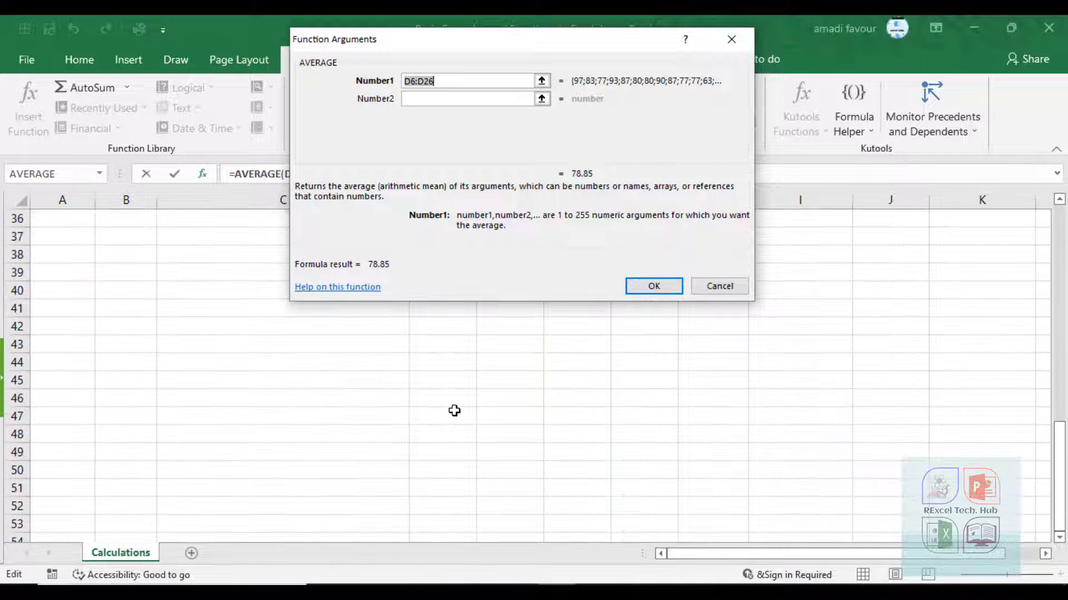
{"action": "scroll", "coordinate": [450, 440], "scroll_direction": "up", "scroll_amount": 12}
{"action": "scroll", "coordinate": [450, 443], "scroll_direction": "down", "scroll_amount": 6}
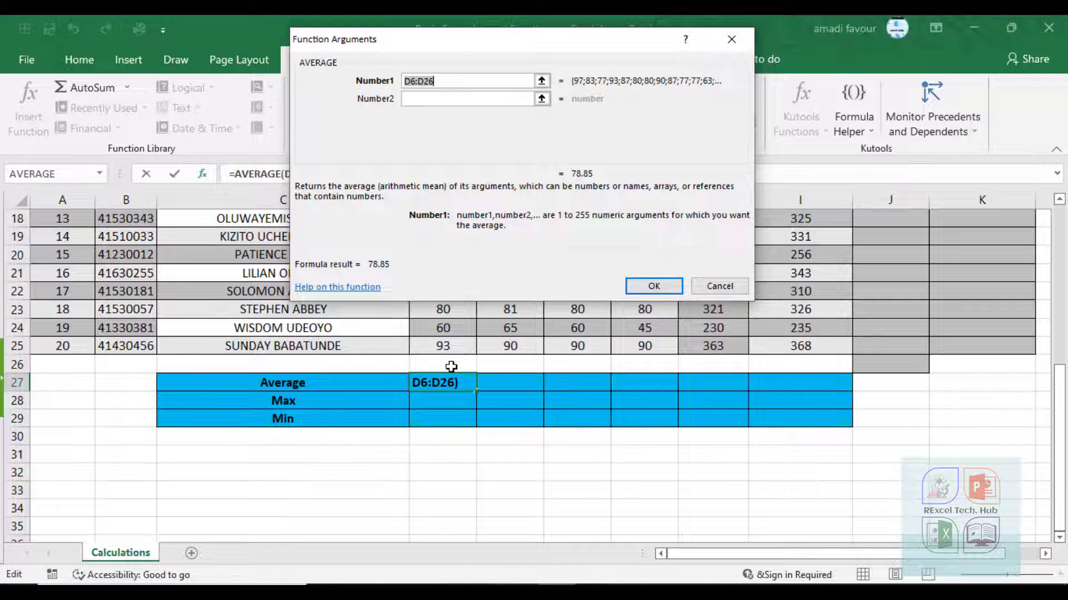
{"action": "left_click", "coordinate": [411, 35]}
{"action": "scroll", "coordinate": [503, 433], "scroll_direction": "up", "scroll_amount": 6}
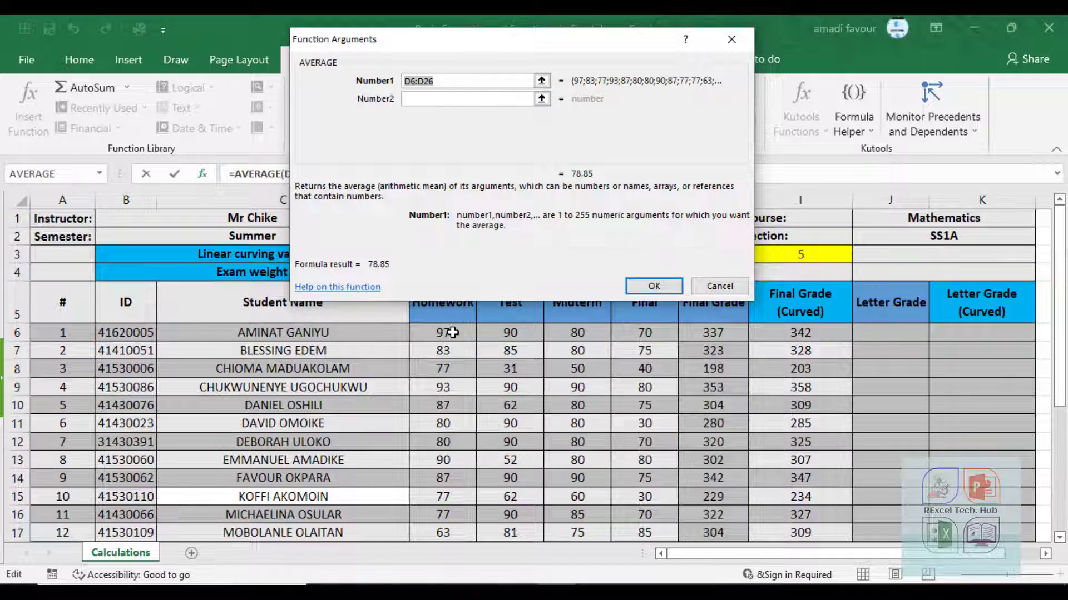
{"action": "left_click_drag", "start_coordinate": [452, 332], "coordinate": [460, 474]}
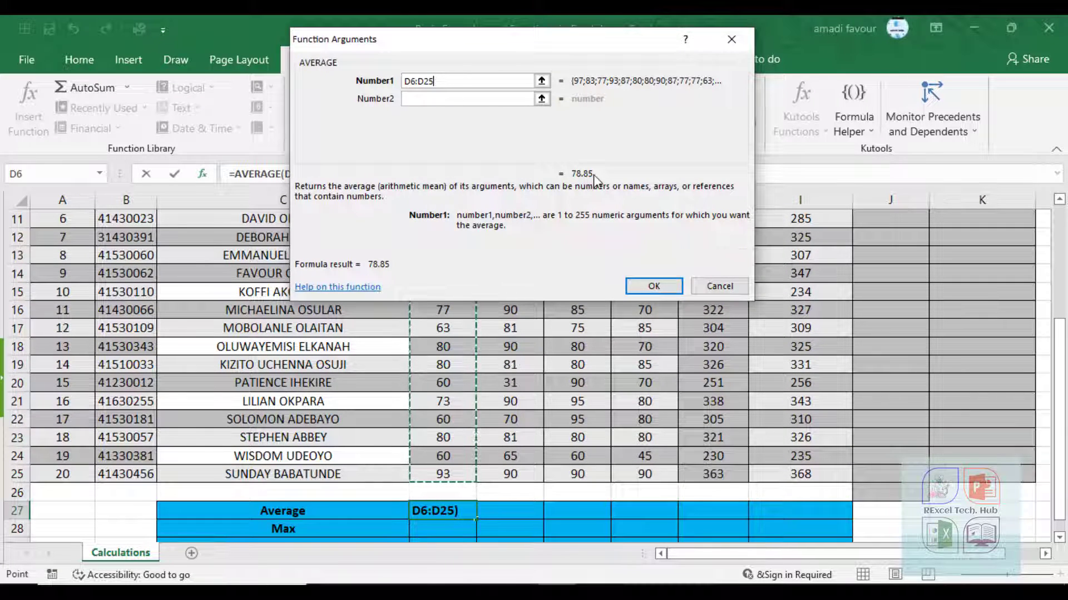
{"action": "left_click", "coordinate": [659, 288]}
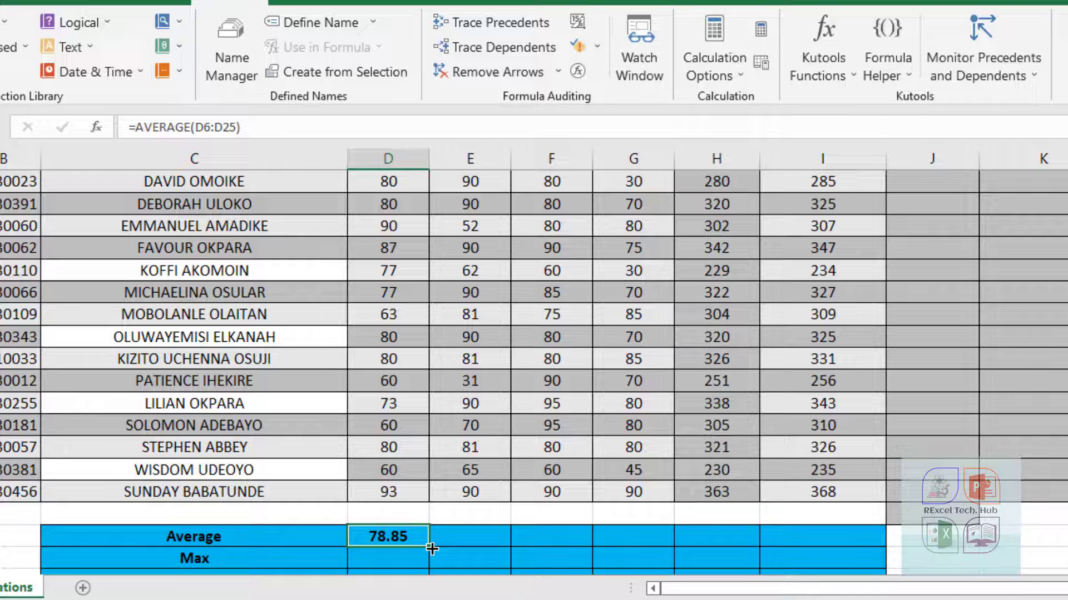
{"action": "left_click_drag", "start_coordinate": [476, 519], "coordinate": [644, 555]}
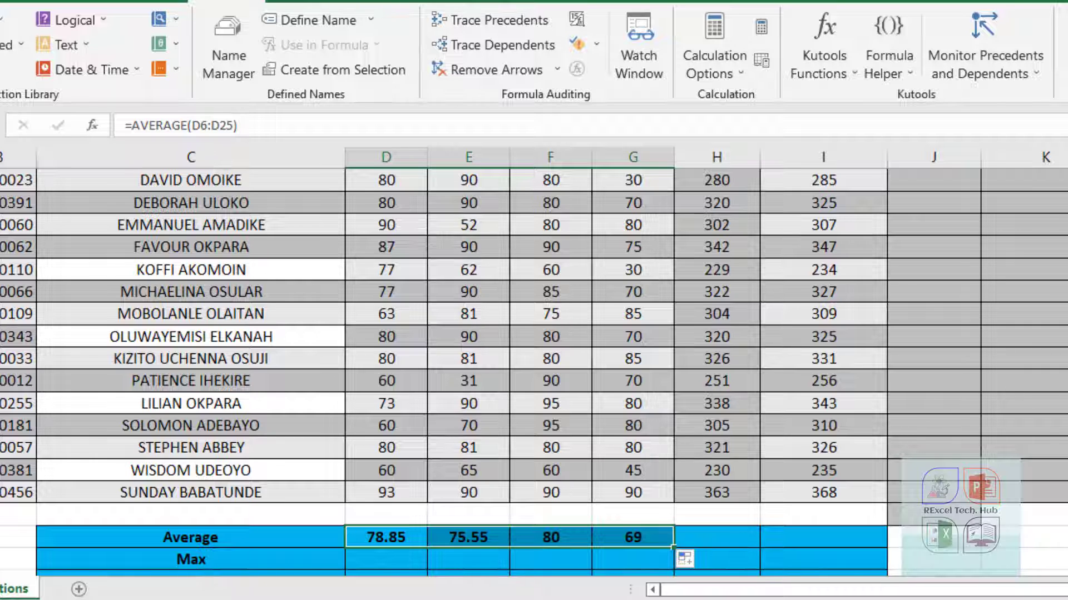
{"action": "scroll", "coordinate": [534, 373], "scroll_direction": "down", "scroll_amount": 1}
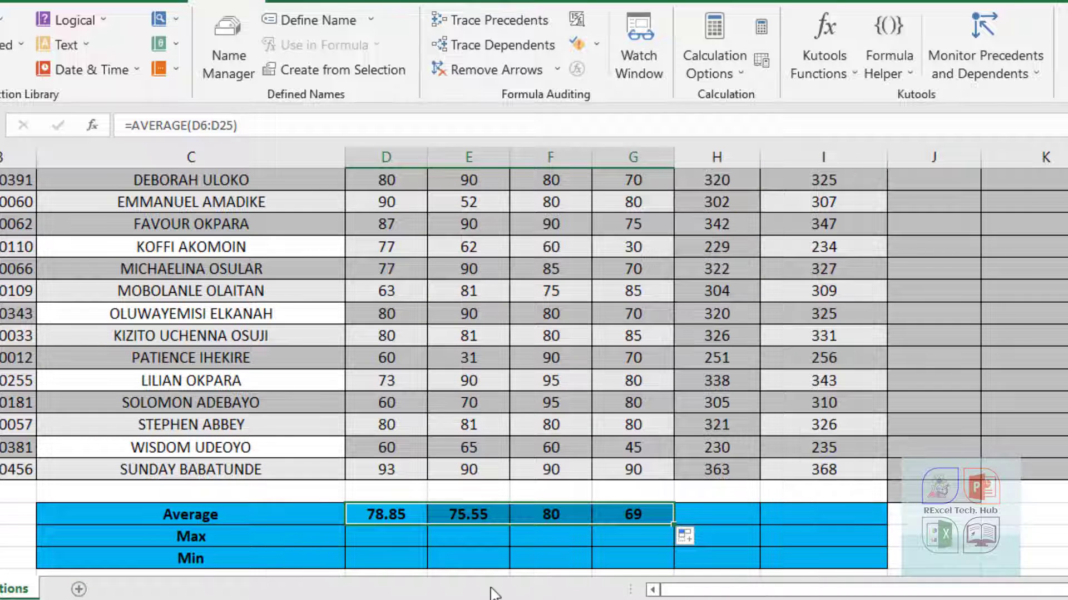
Insert the statistical MAX function into cell D28 of the Max row.
{"action": "left_click", "coordinate": [370, 534]}
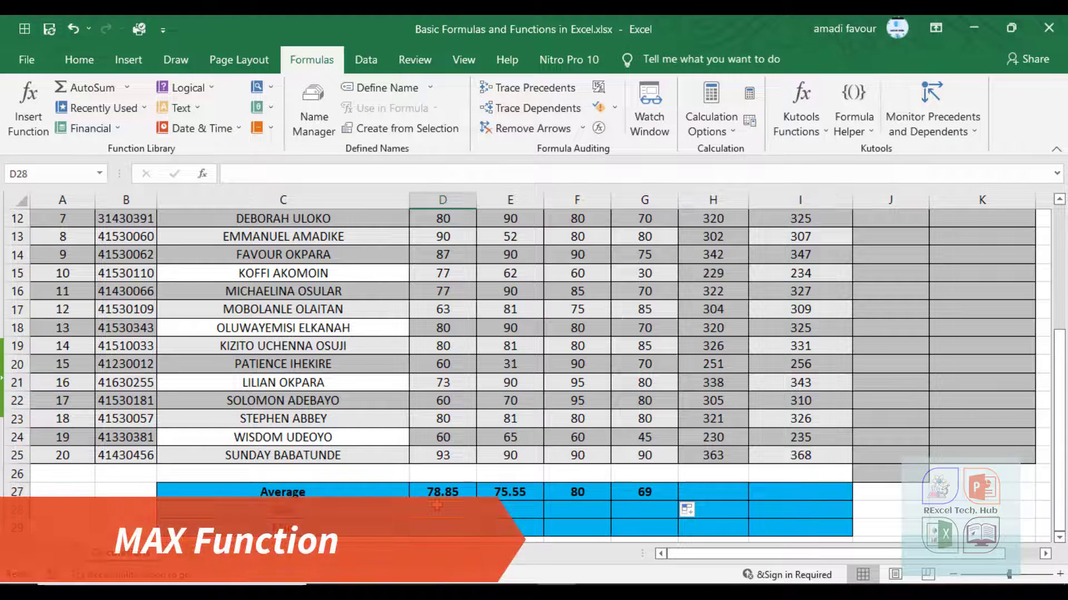
{"action": "left_click", "coordinate": [275, 127]}
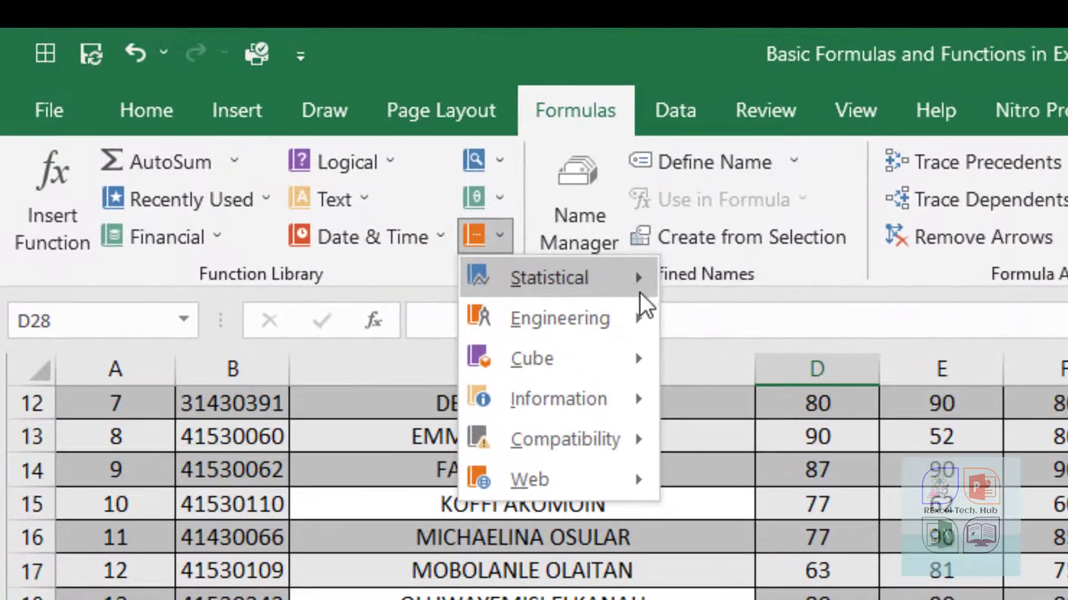
{"action": "mouse_move", "coordinate": [640, 292]}
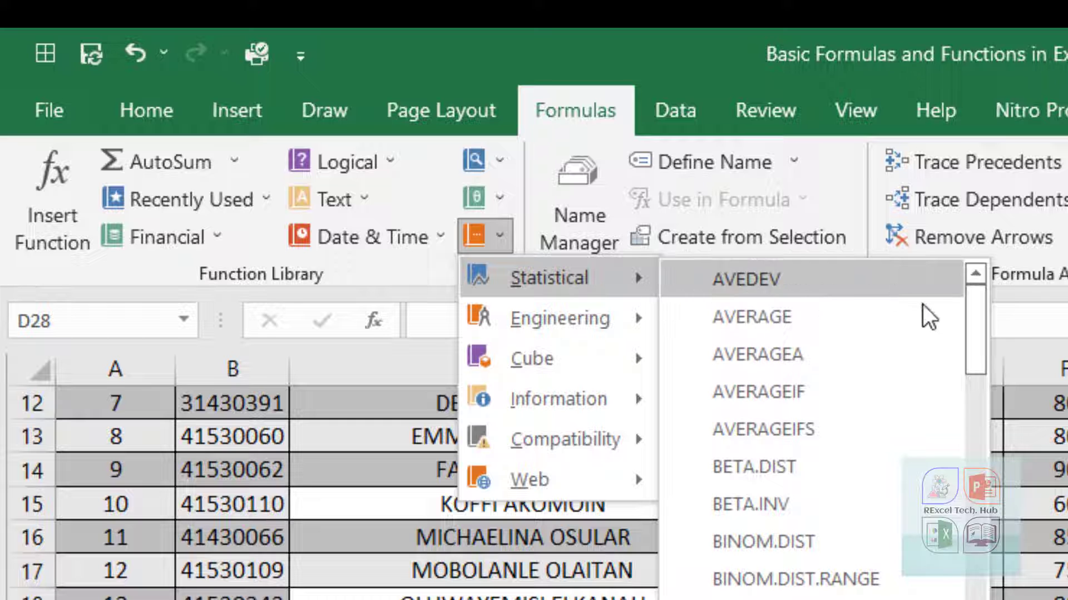
{"action": "left_click_drag", "start_coordinate": [977, 326], "coordinate": [977, 590]}
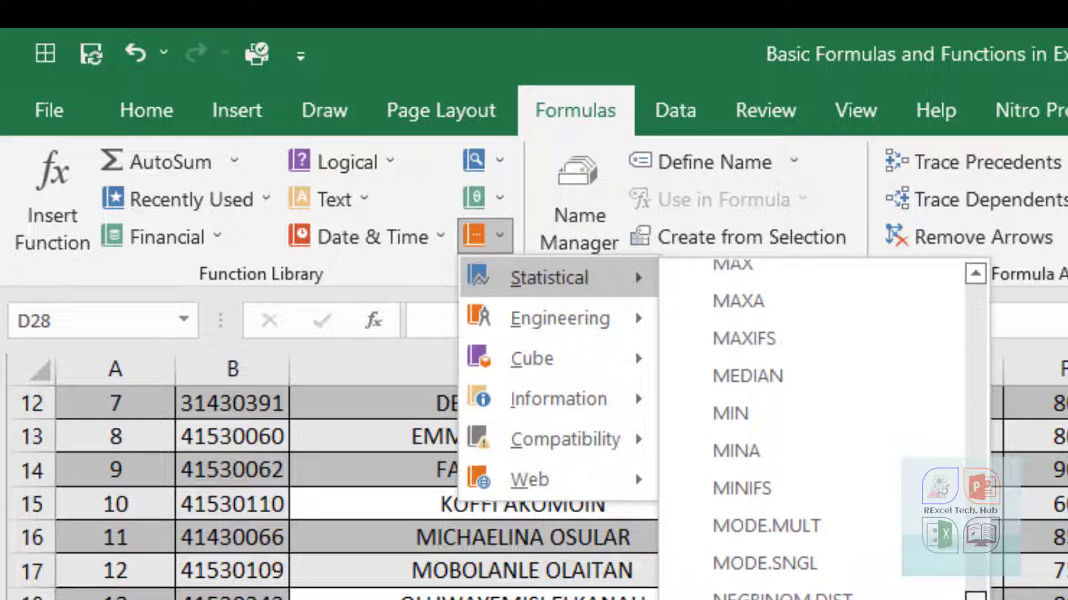
{"action": "scroll", "coordinate": [823, 428], "scroll_direction": "up", "scroll_amount": 2}
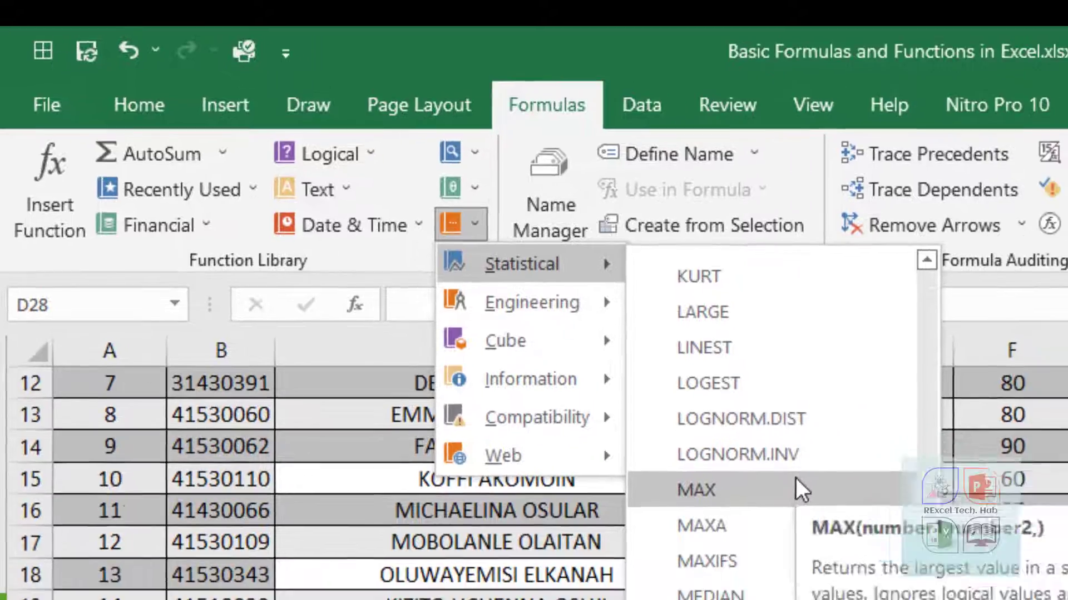
{"action": "left_click", "coordinate": [801, 489]}
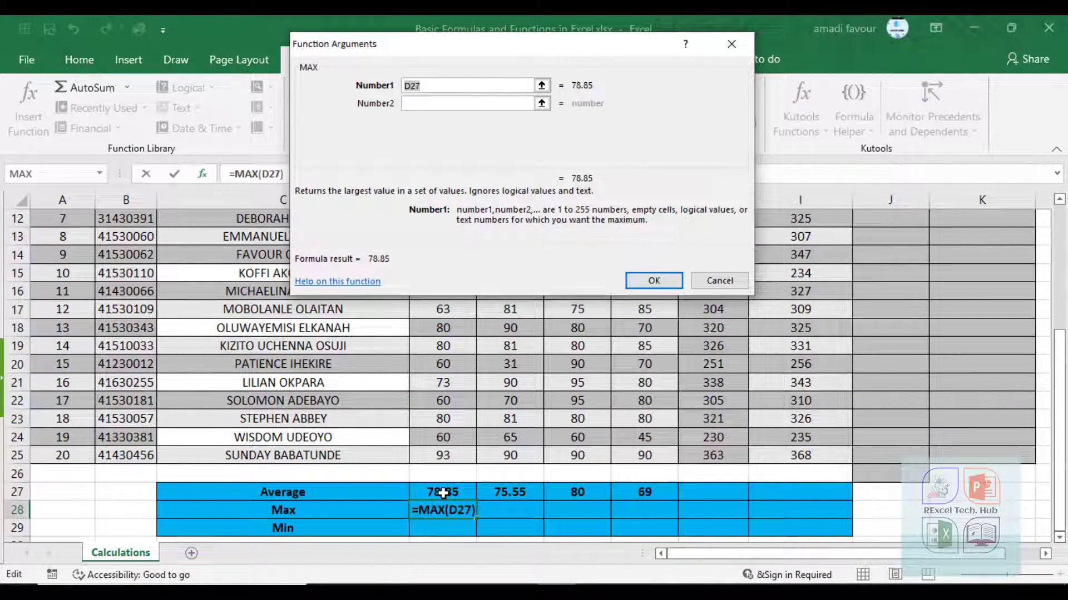
Set the MAX range in D28 to the Homework scores D6:D25 and copy the formula across to G28.
{"action": "scroll", "coordinate": [453, 405], "scroll_direction": "up", "scroll_amount": 4}
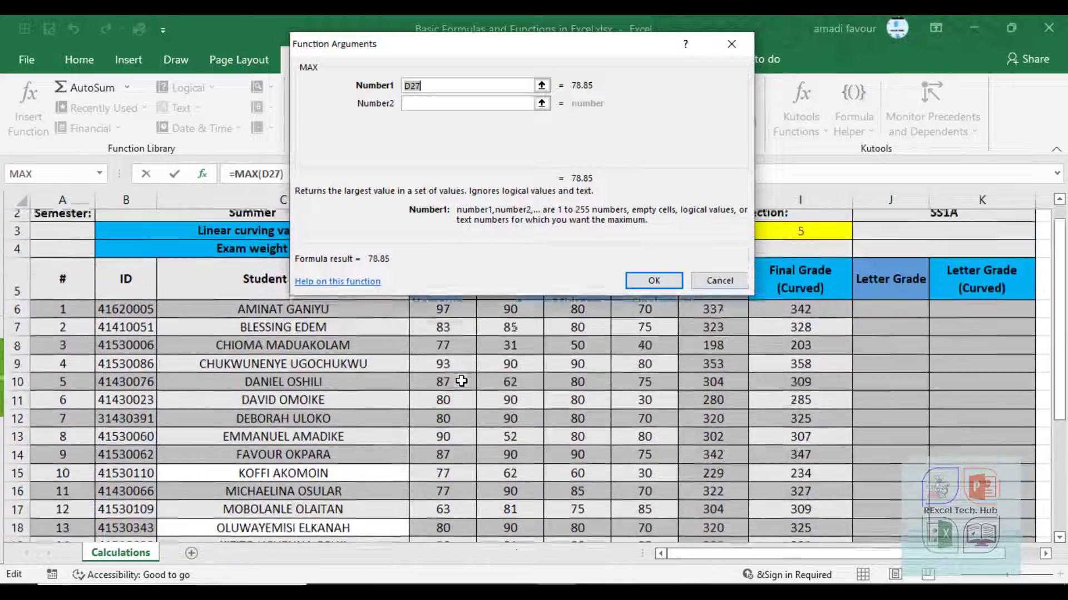
{"action": "scroll", "coordinate": [452, 389], "scroll_direction": "down", "scroll_amount": 6}
{"action": "scroll", "coordinate": [456, 337], "scroll_direction": "up", "scroll_amount": 6}
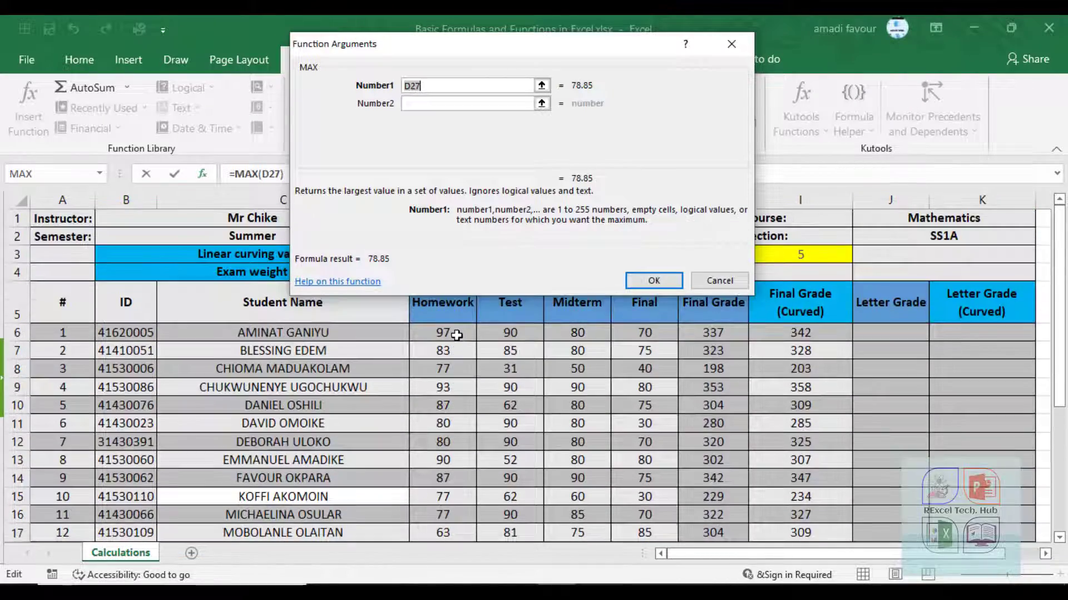
{"action": "left_click_drag", "start_coordinate": [448, 334], "coordinate": [460, 512]}
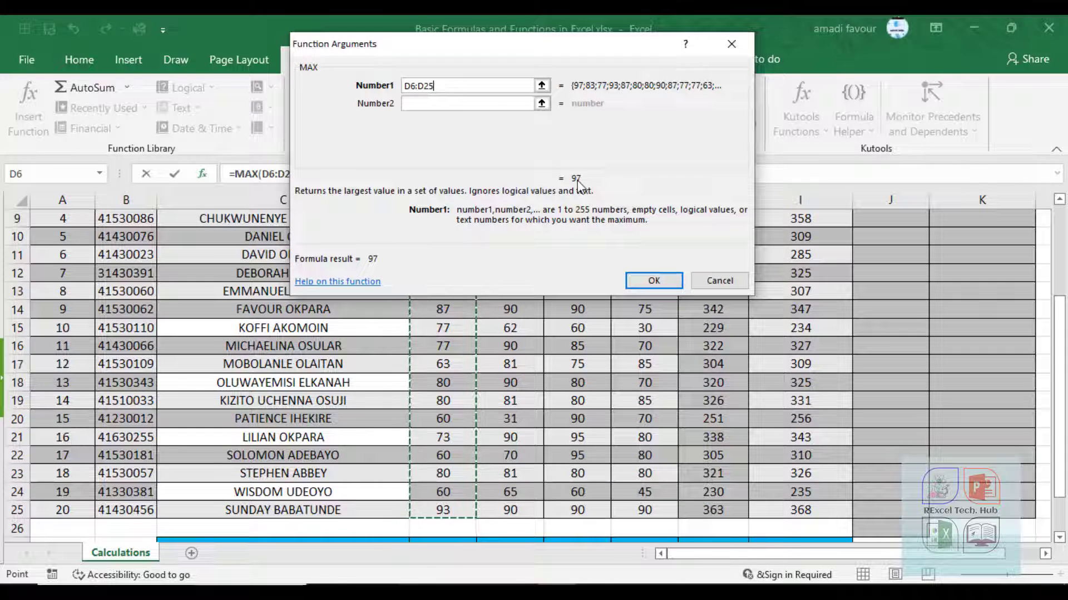
{"action": "left_click", "coordinate": [642, 278]}
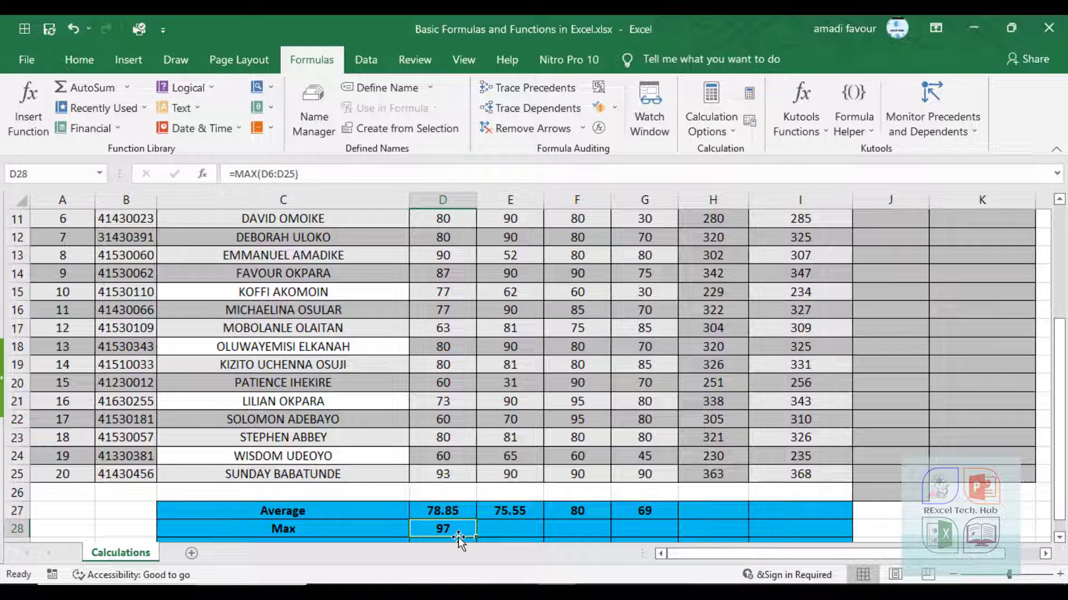
{"action": "left_click_drag", "start_coordinate": [476, 538], "coordinate": [647, 538]}
{"action": "left_click_drag", "start_coordinate": [1059, 406], "coordinate": [1059, 418]}
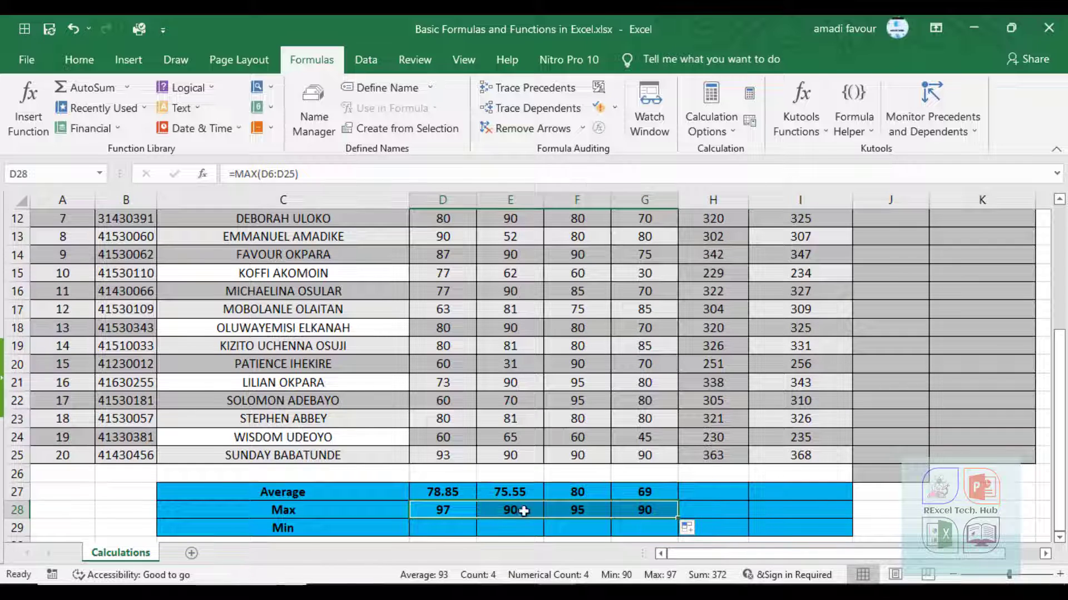
Insert the statistical MIN function into cell D29 of the Min row.
{"action": "left_click", "coordinate": [442, 525]}
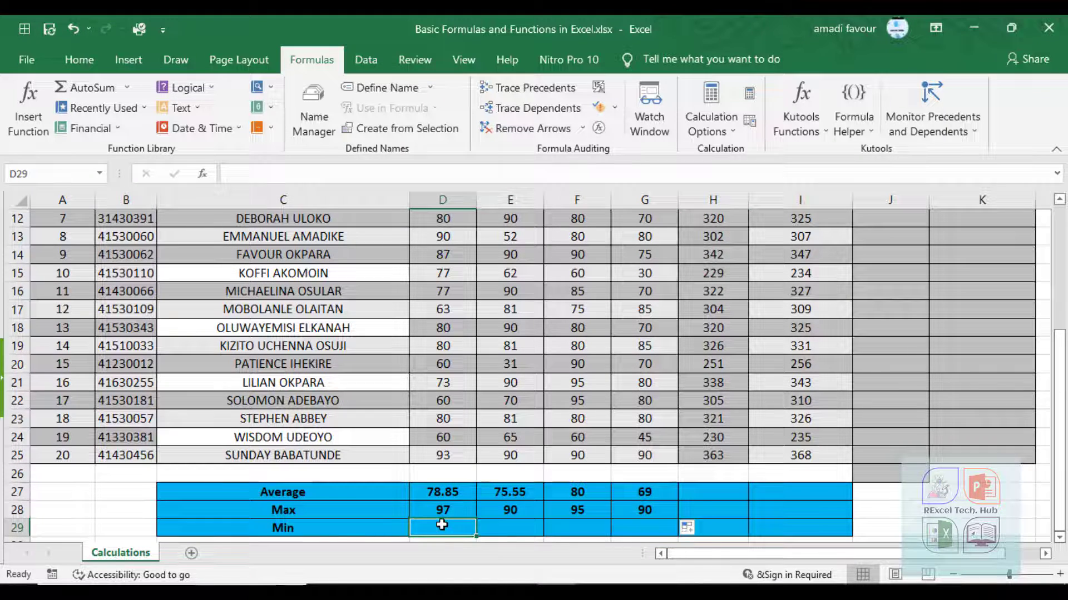
{"action": "left_click", "coordinate": [263, 133]}
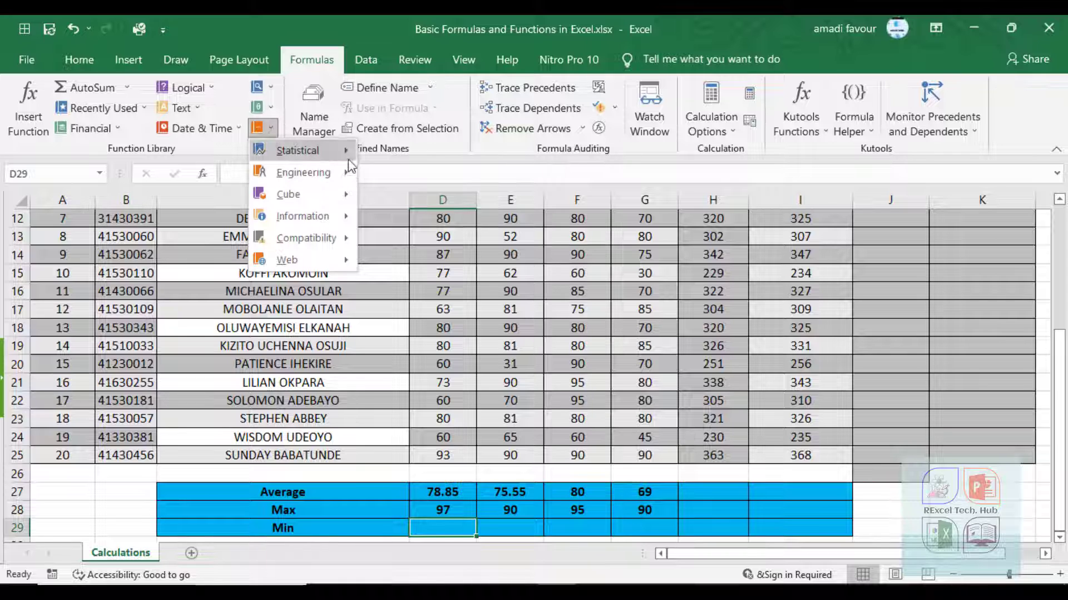
{"action": "mouse_move", "coordinate": [346, 153]}
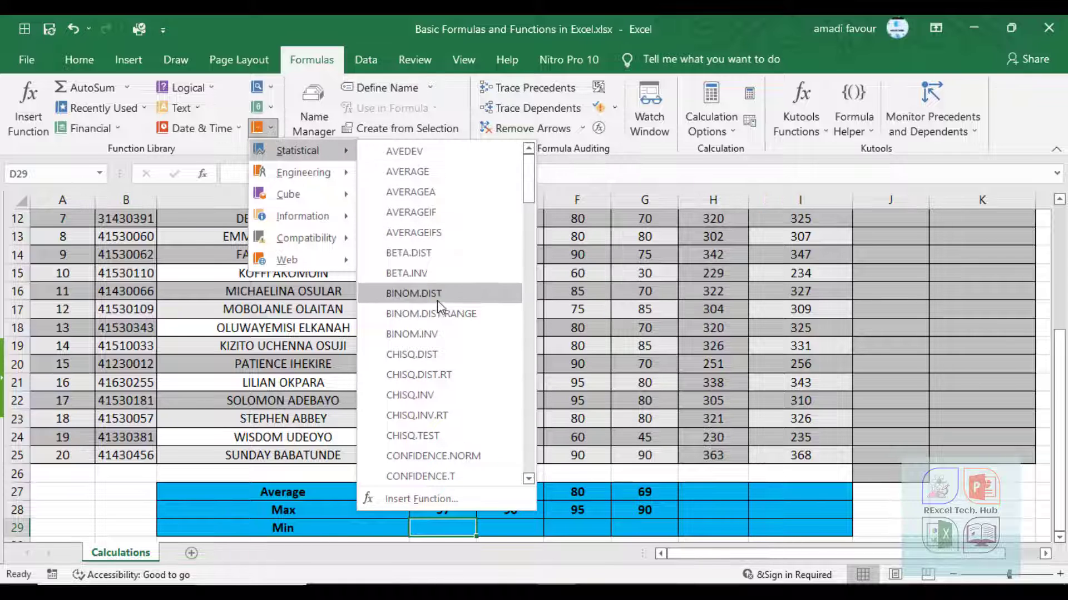
{"action": "left_click_drag", "start_coordinate": [528, 183], "coordinate": [530, 346]}
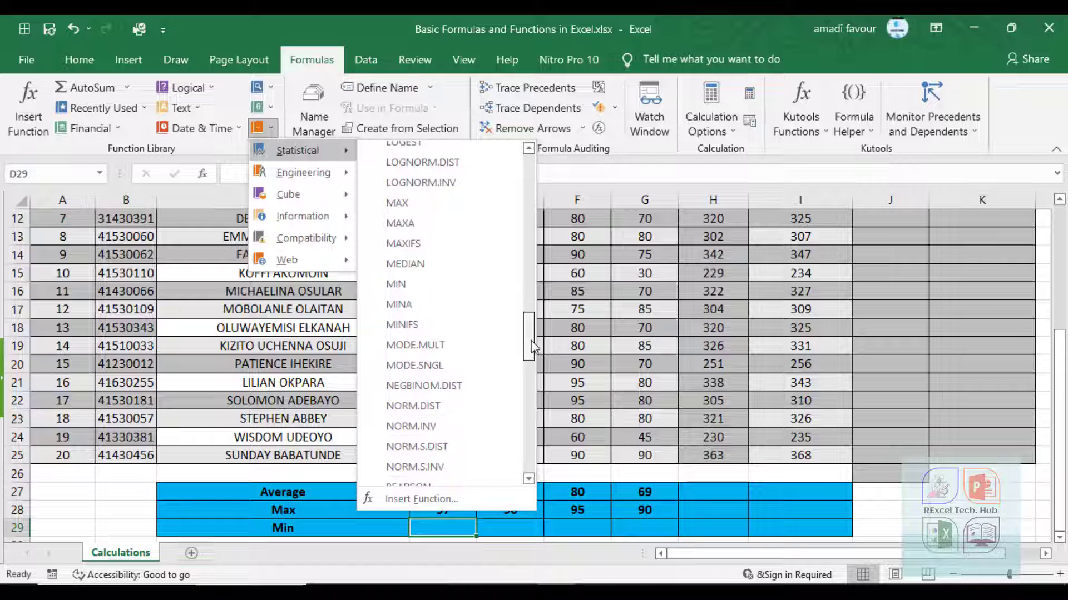
{"action": "left_click", "coordinate": [451, 285]}
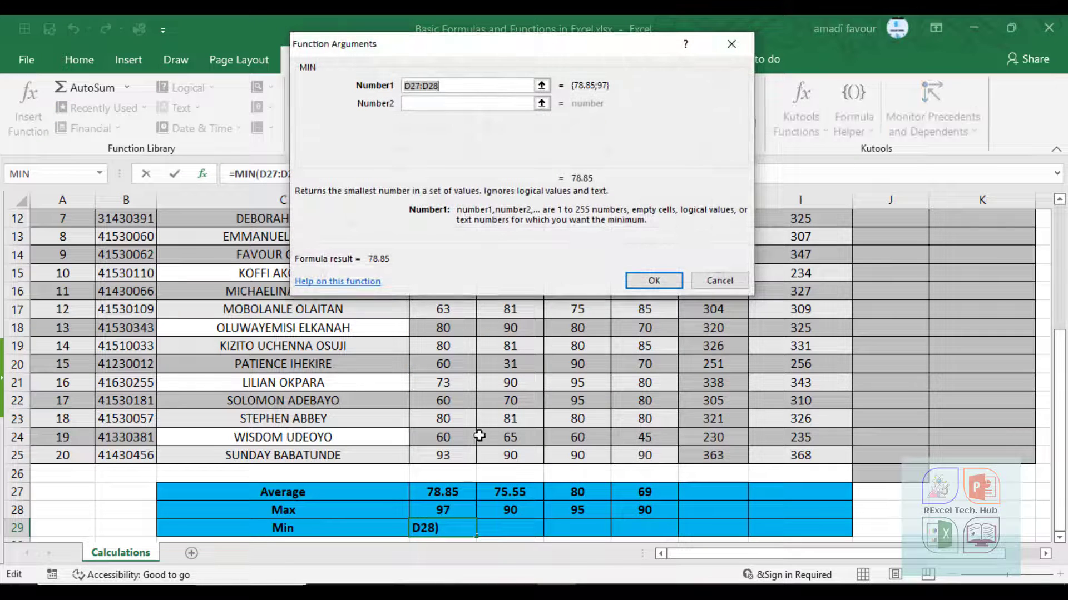
Set the MIN range in D29 to the Homework scores D6:D25 and copy the formula across to G29.
{"action": "scroll", "coordinate": [480, 436], "scroll_direction": "up", "scroll_amount": 4}
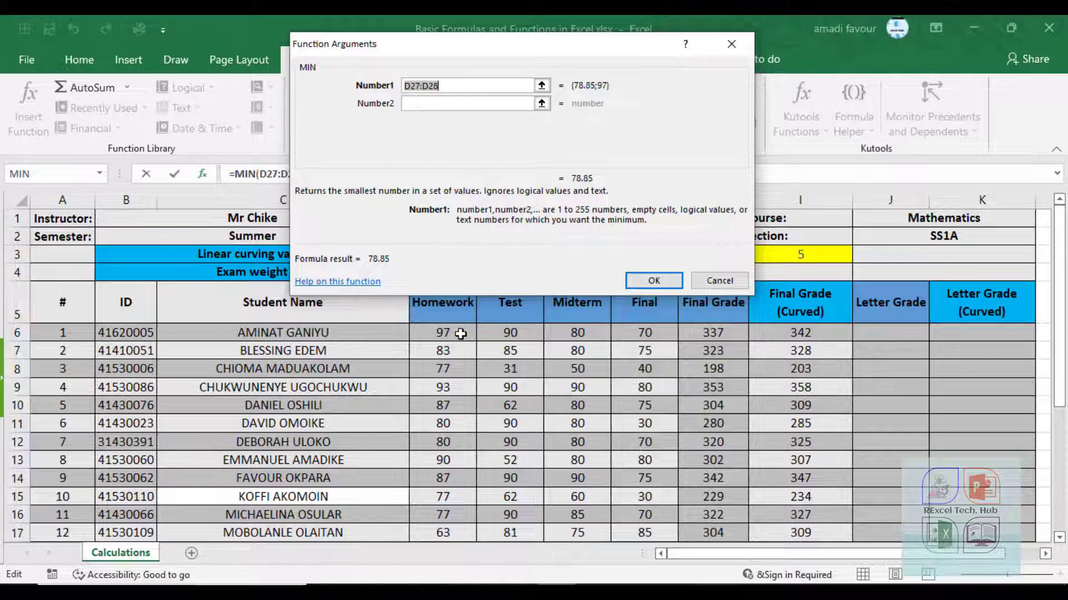
{"action": "left_click_drag", "start_coordinate": [460, 334], "coordinate": [459, 511]}
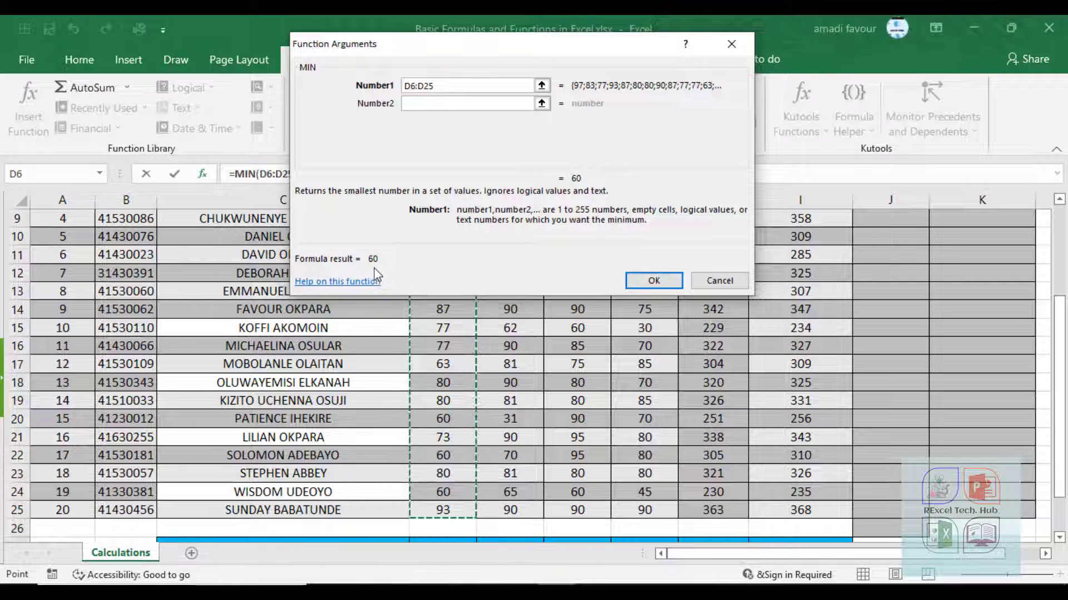
{"action": "left_click", "coordinate": [654, 281]}
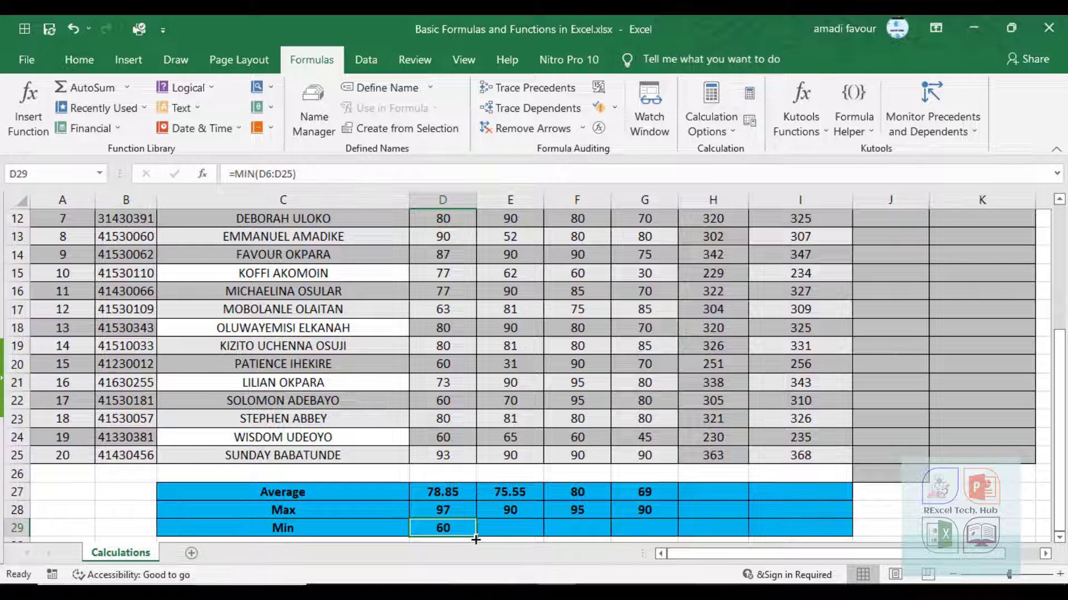
{"action": "left_click_drag", "start_coordinate": [476, 538], "coordinate": [647, 538]}
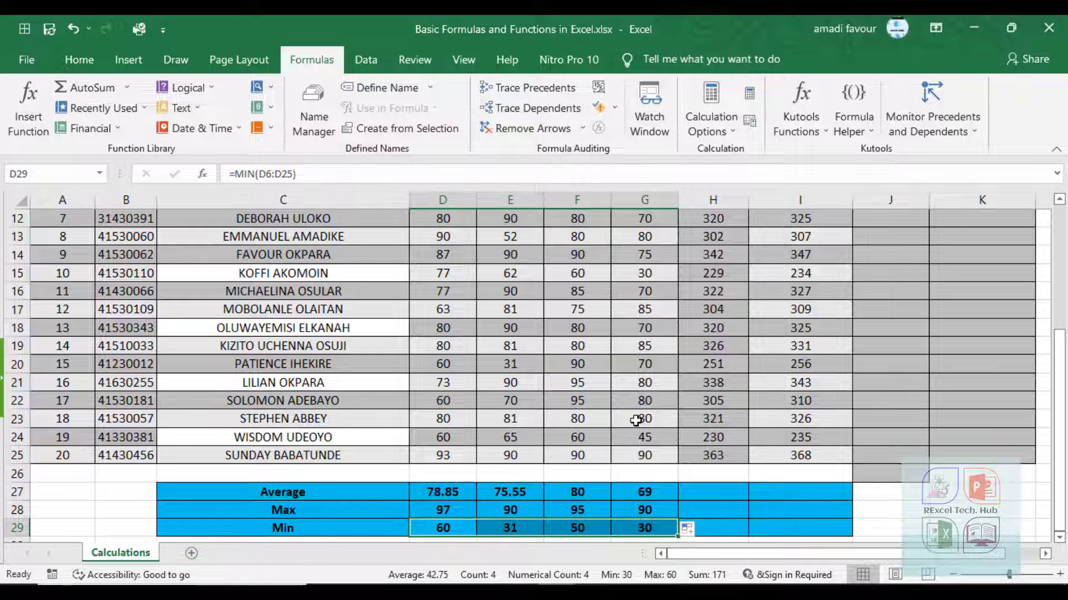
Examine the letter case of the student names in C6:C25, the area below the summary rows, and the available text functions.
{"action": "scroll", "coordinate": [671, 424], "scroll_direction": "up", "scroll_amount": 4}
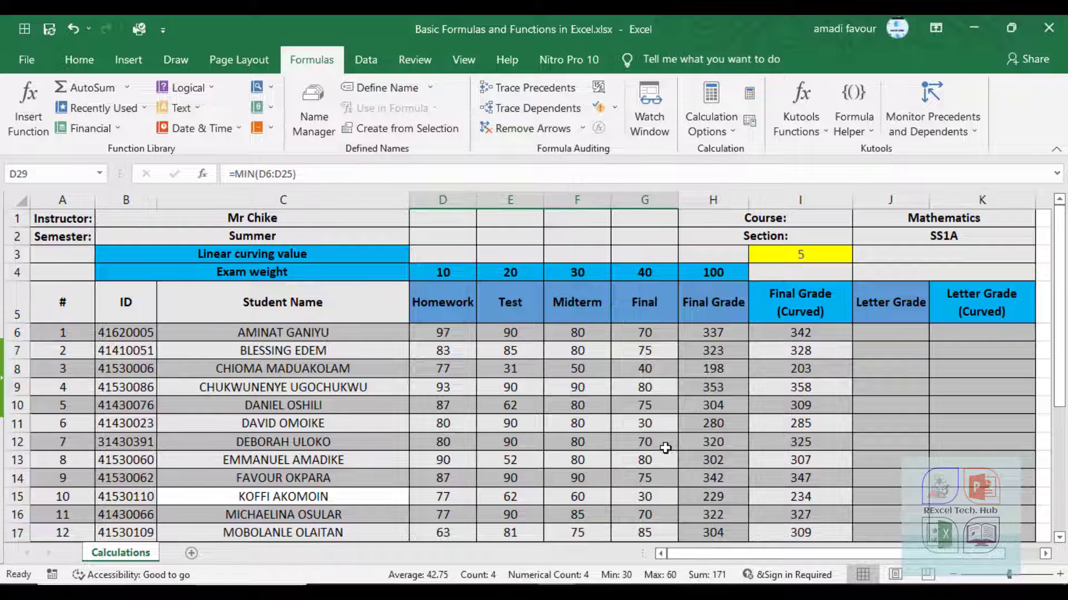
{"action": "scroll", "coordinate": [637, 474], "scroll_direction": "down", "scroll_amount": 6}
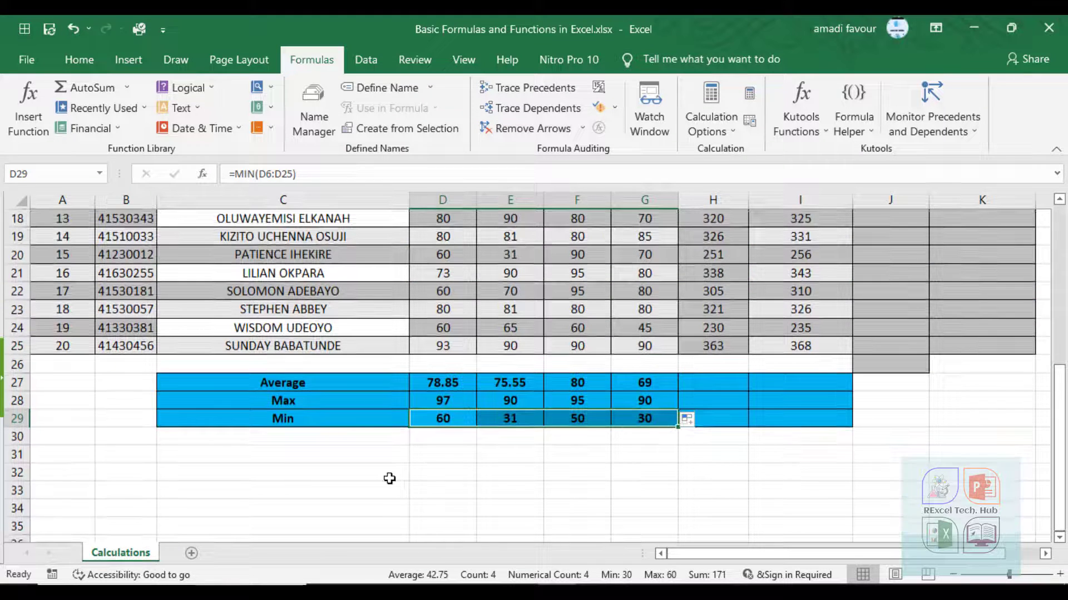
{"action": "scroll", "coordinate": [389, 478], "scroll_direction": "up", "scroll_amount": 6}
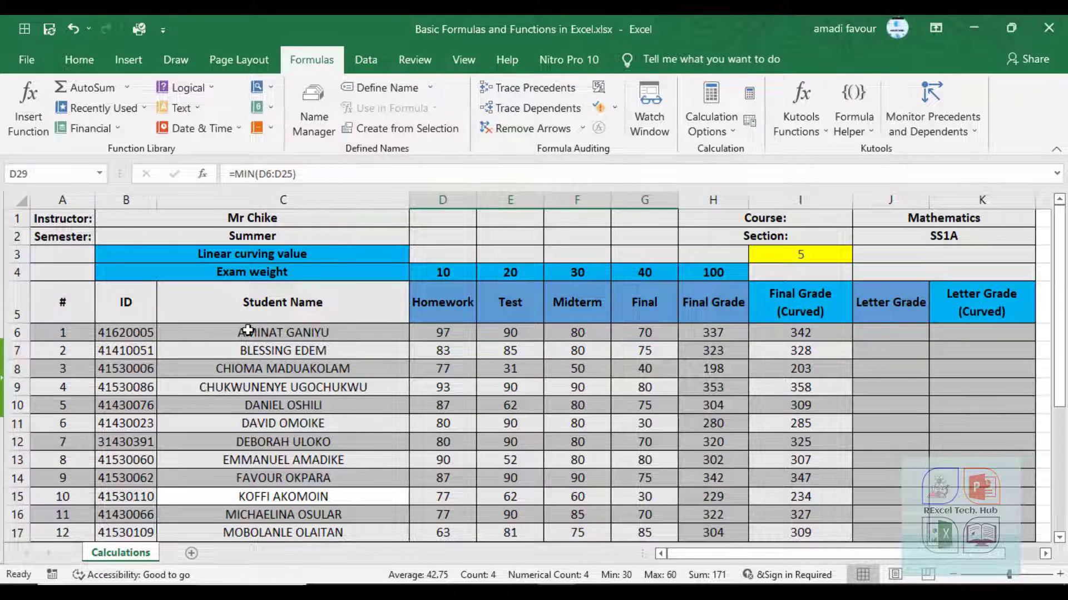
{"action": "left_click_drag", "start_coordinate": [299, 332], "coordinate": [318, 513]}
{"action": "scroll", "coordinate": [283, 348], "scroll_direction": "up", "scroll_amount": 3}
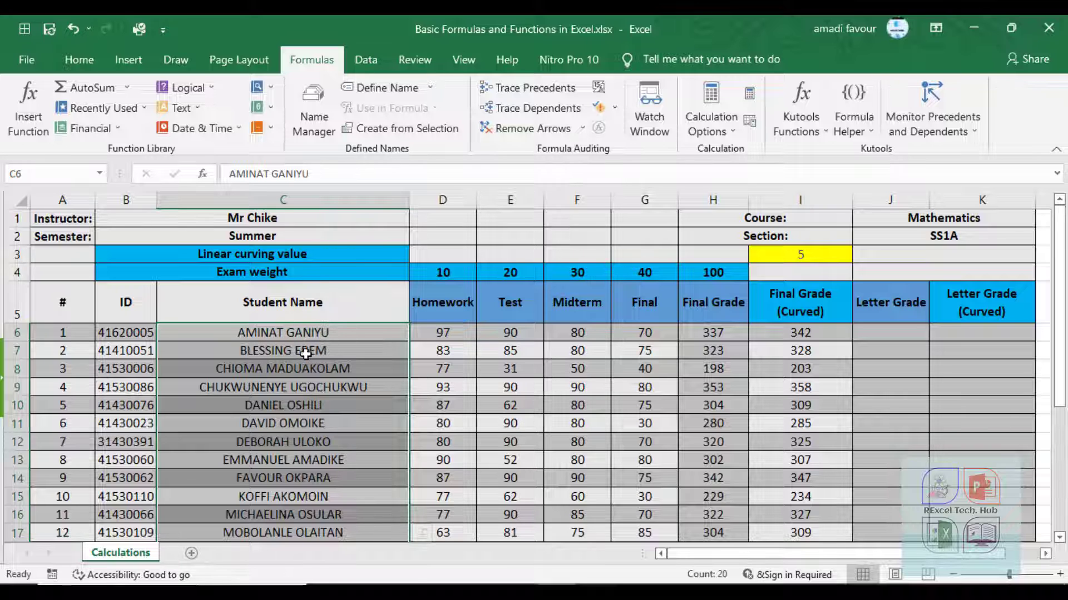
{"action": "scroll", "coordinate": [359, 418], "scroll_direction": "down", "scroll_amount": 6}
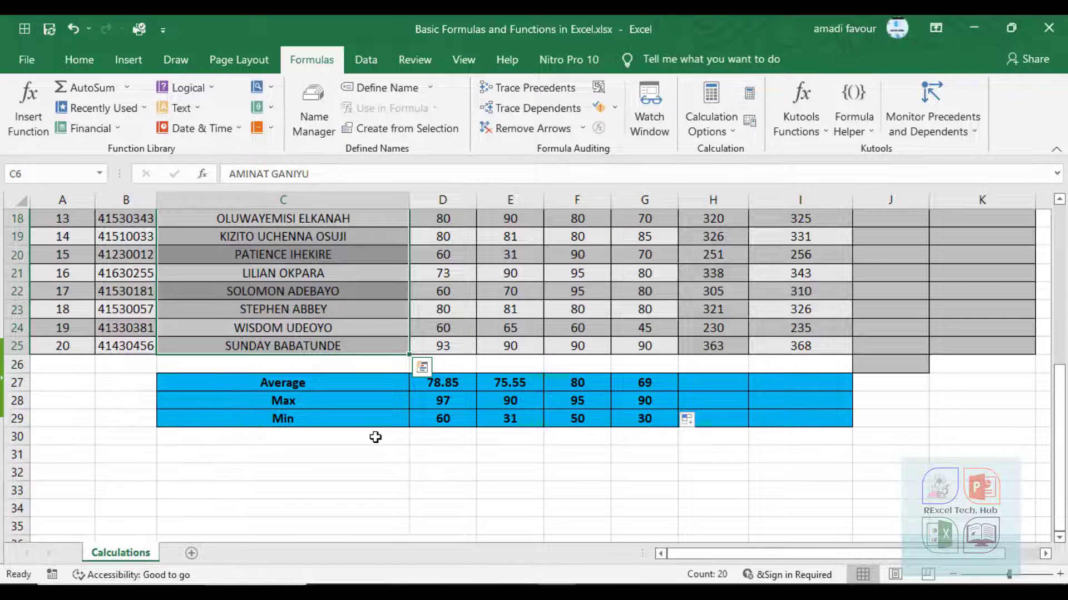
{"action": "scroll", "coordinate": [375, 438], "scroll_direction": "up", "scroll_amount": 6}
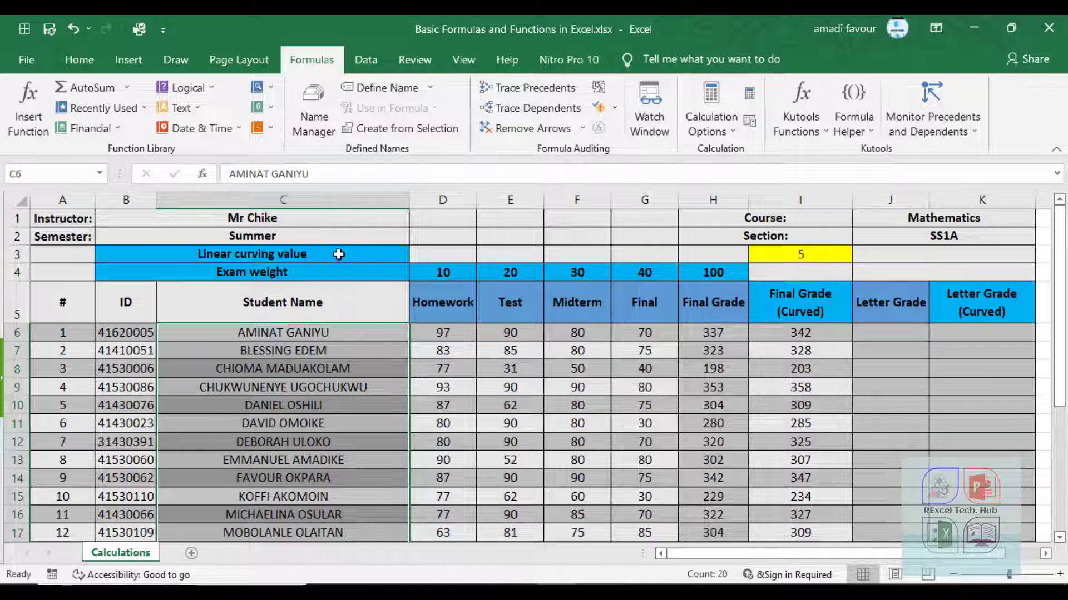
{"action": "left_click", "coordinate": [340, 335]}
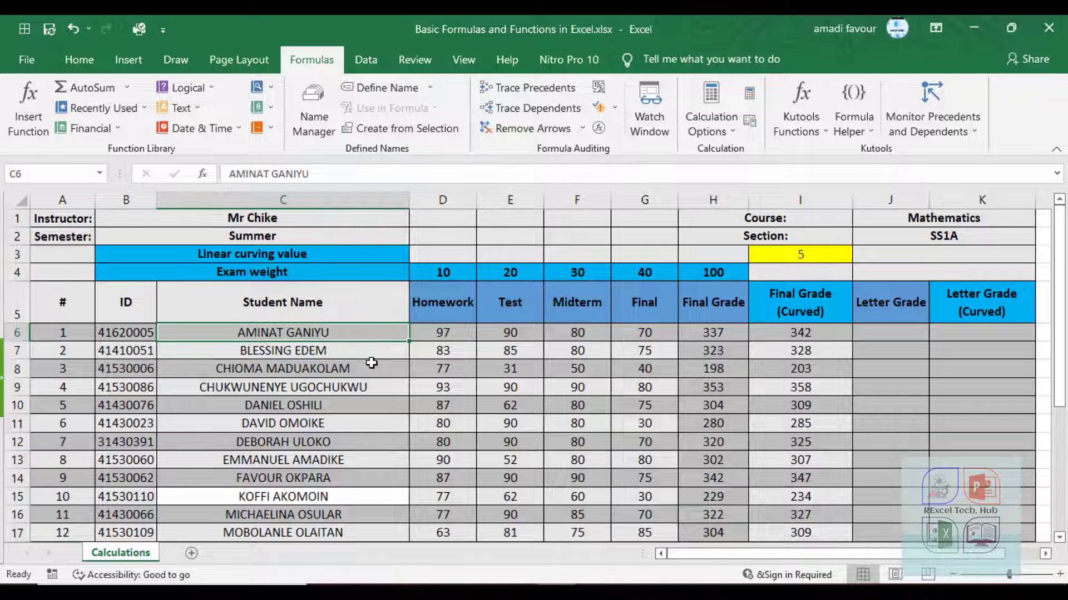
{"action": "scroll", "coordinate": [370, 362], "scroll_direction": "down", "scroll_amount": 6}
{"action": "scroll", "coordinate": [371, 363], "scroll_direction": "up", "scroll_amount": 6}
{"action": "scroll", "coordinate": [342, 371], "scroll_direction": "down", "scroll_amount": 12}
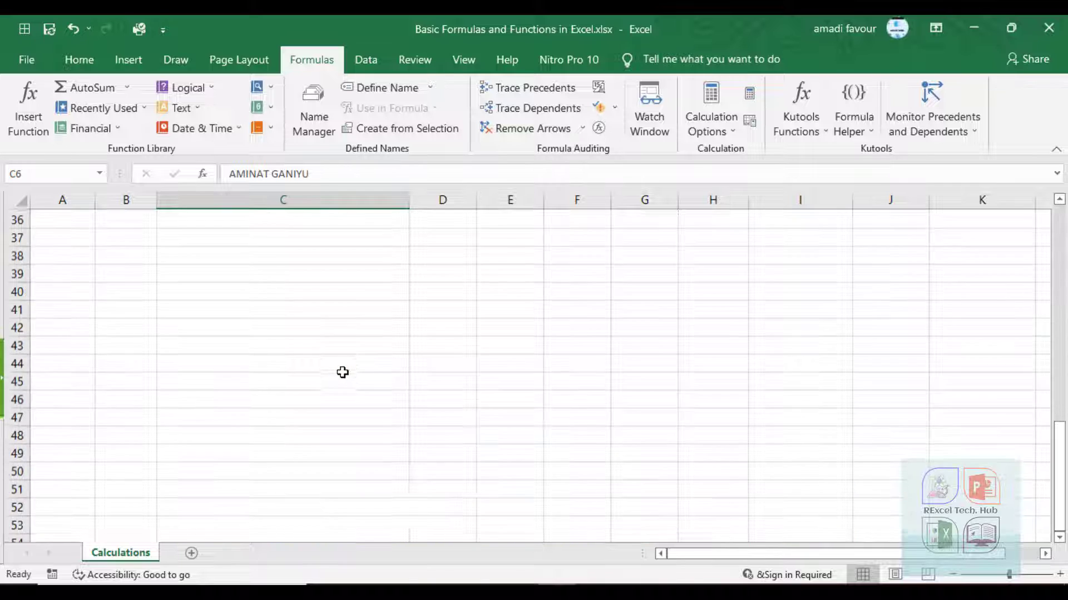
{"action": "scroll", "coordinate": [341, 372], "scroll_direction": "up", "scroll_amount": 12}
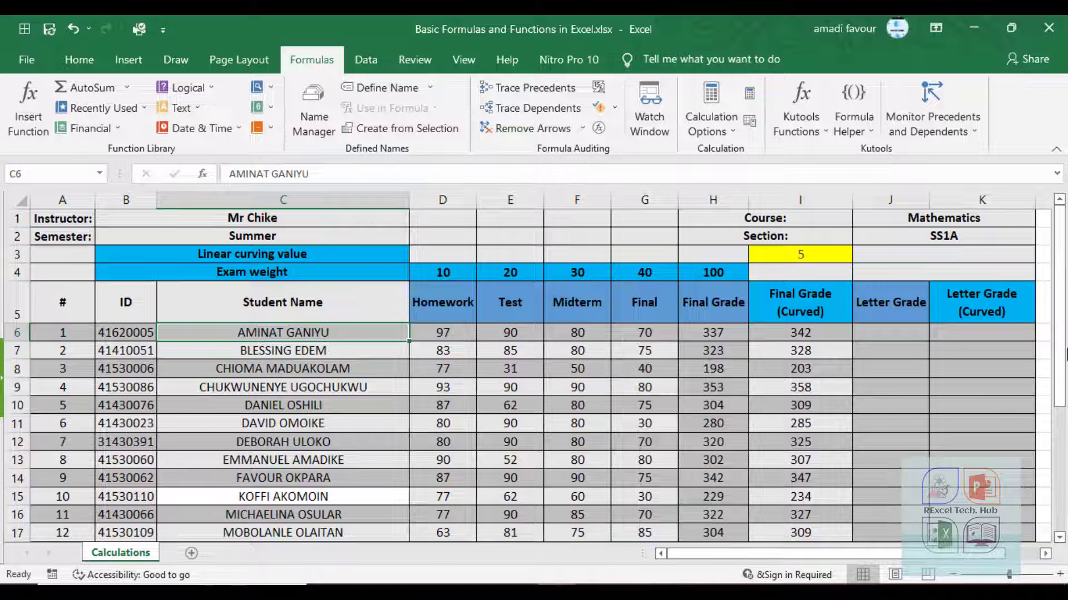
{"action": "mouse_move", "coordinate": [1064, 362]}
{"action": "left_mouse_down"}
{"action": "mouse_move", "coordinate": [1064, 509]}
{"action": "mouse_move", "coordinate": [1065, 371]}
{"action": "left_mouse_up"}
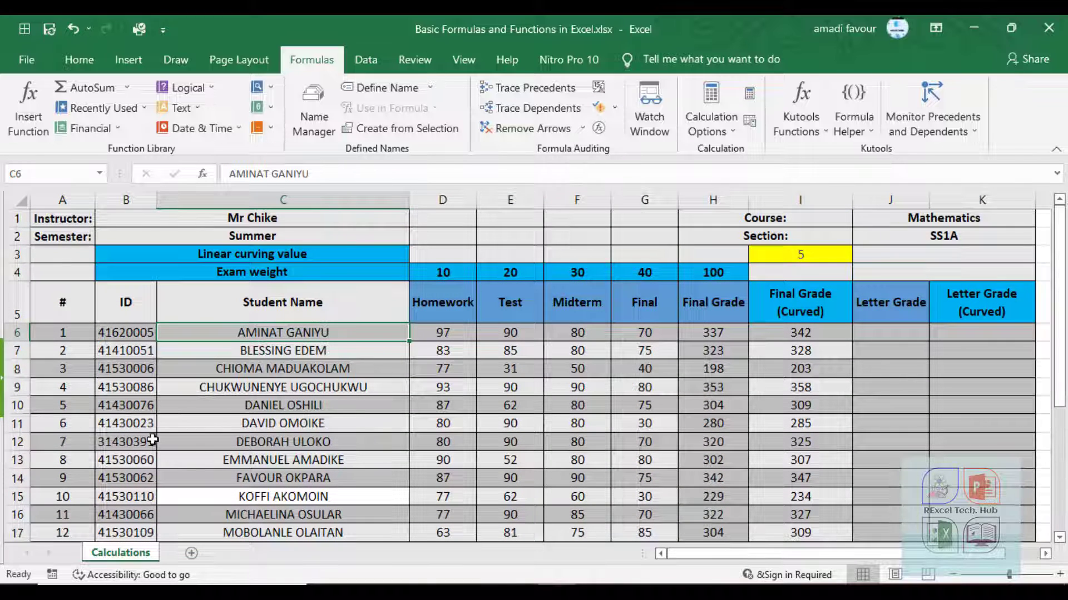
{"action": "left_click", "coordinate": [199, 111]}
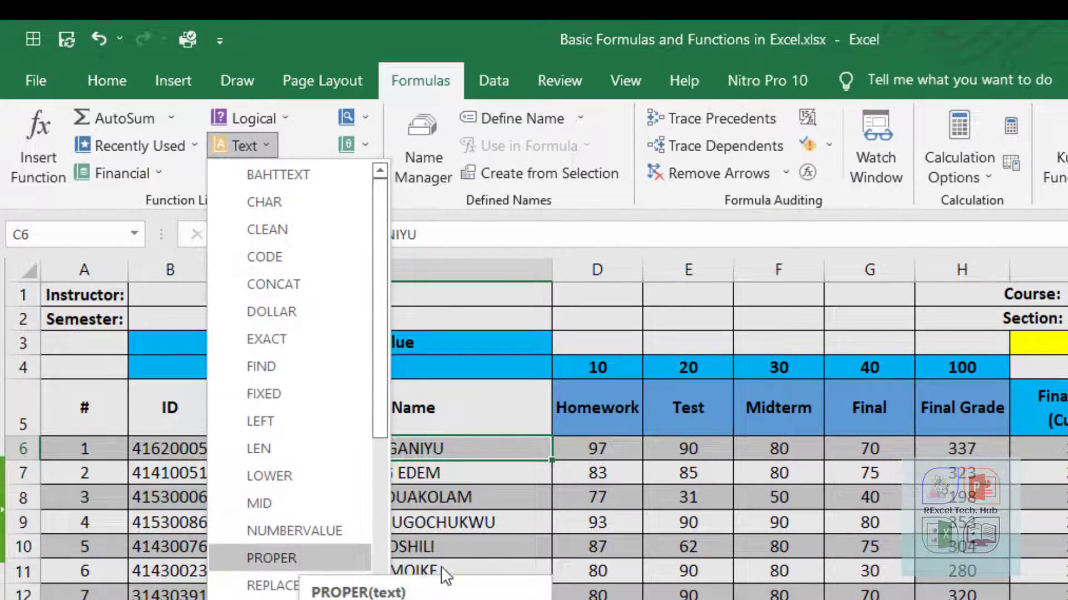
{"action": "key", "text": "Escape"}
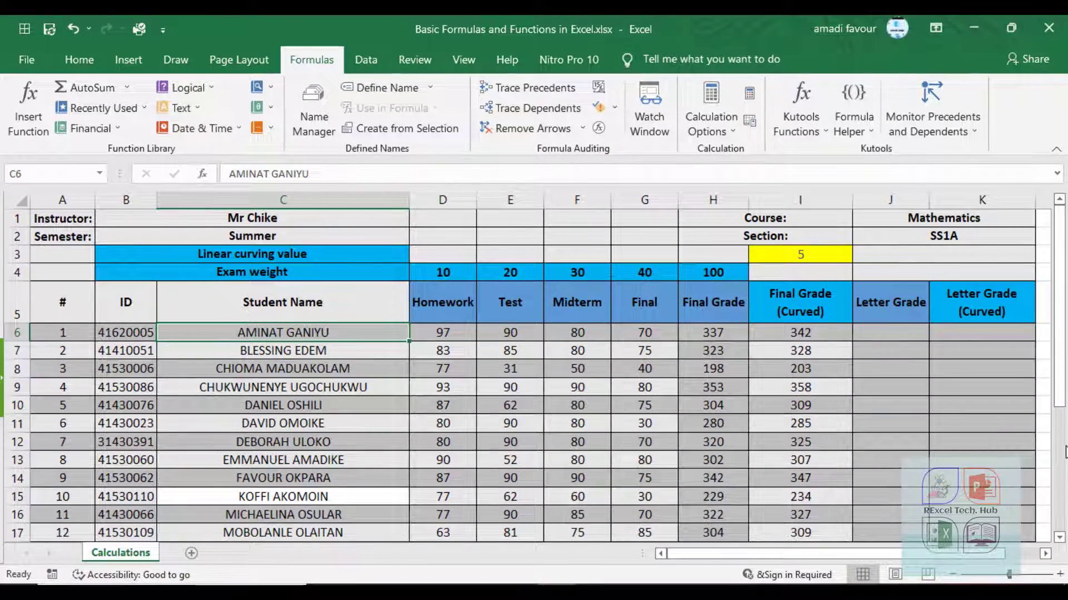
Insert the PROPER text function into cell C32 with the first student name in C6 as its text.
{"action": "left_click", "coordinate": [1063, 459]}
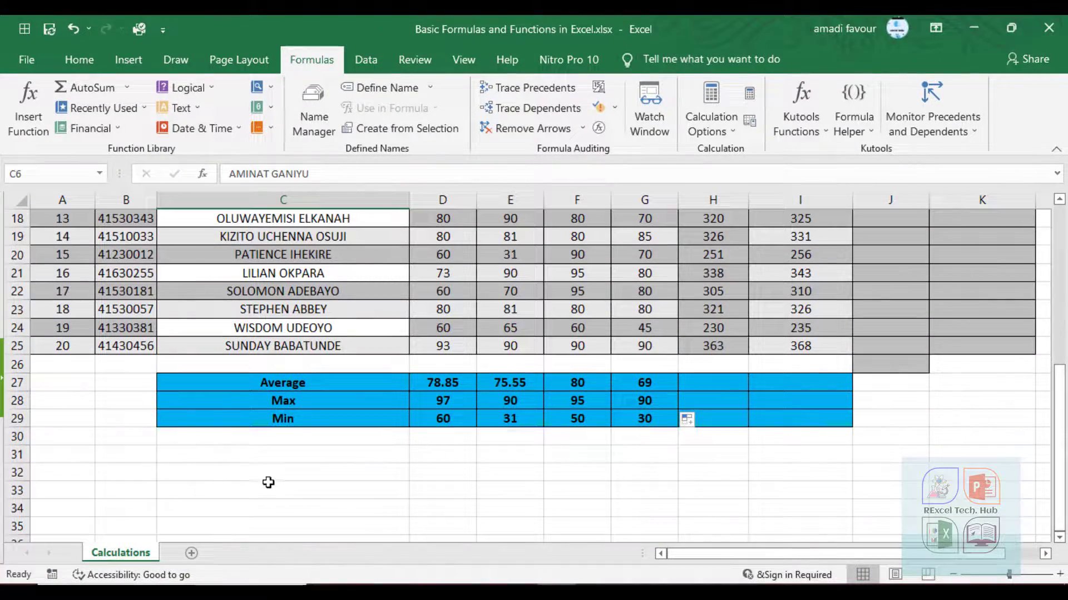
{"action": "left_click", "coordinate": [247, 474]}
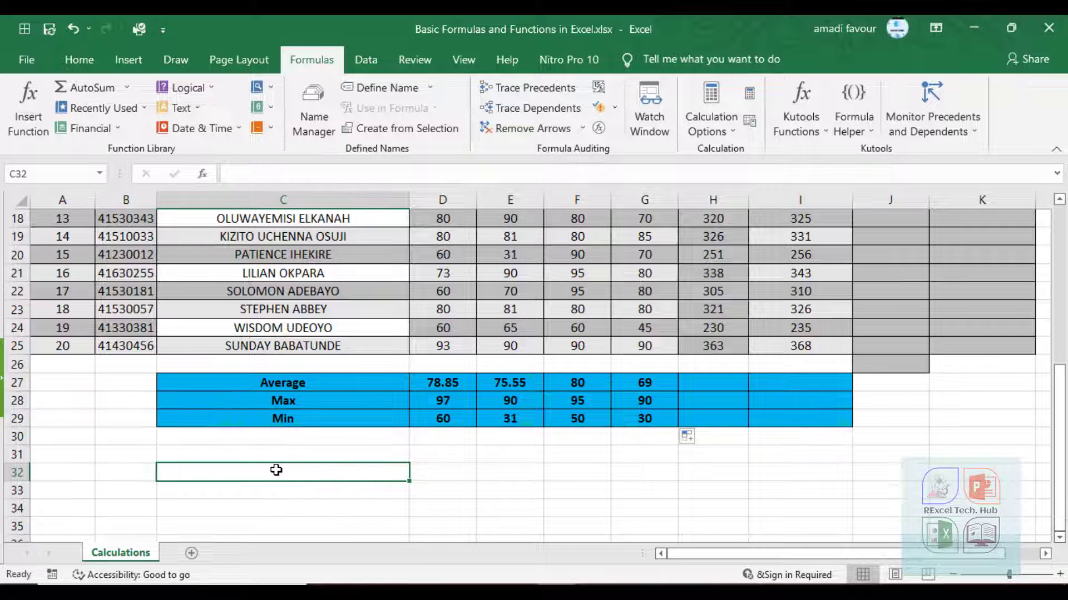
{"action": "left_click", "coordinate": [184, 108]}
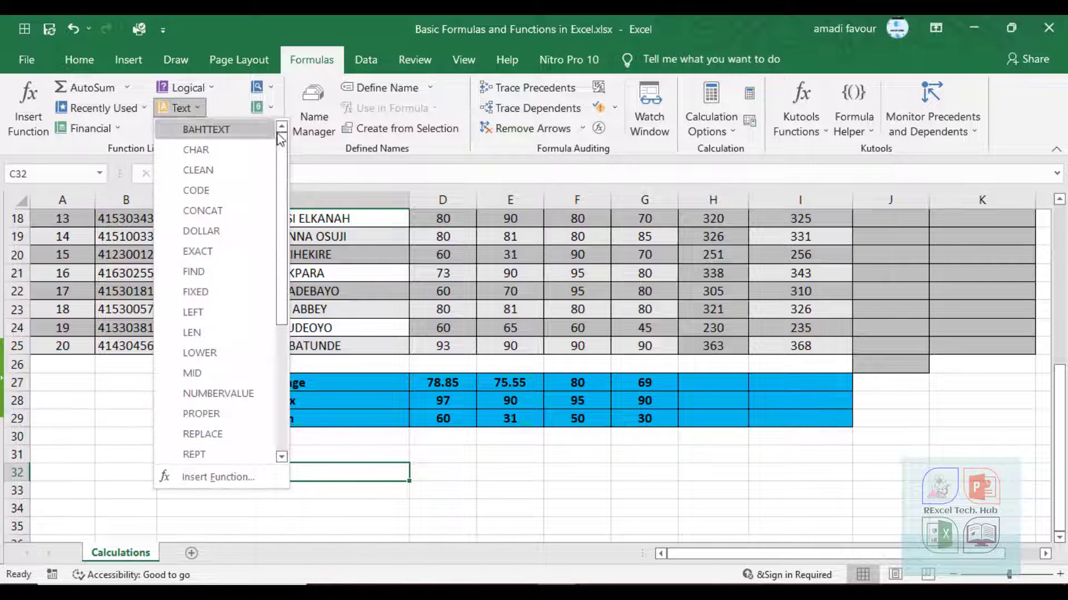
{"action": "left_click", "coordinate": [207, 414]}
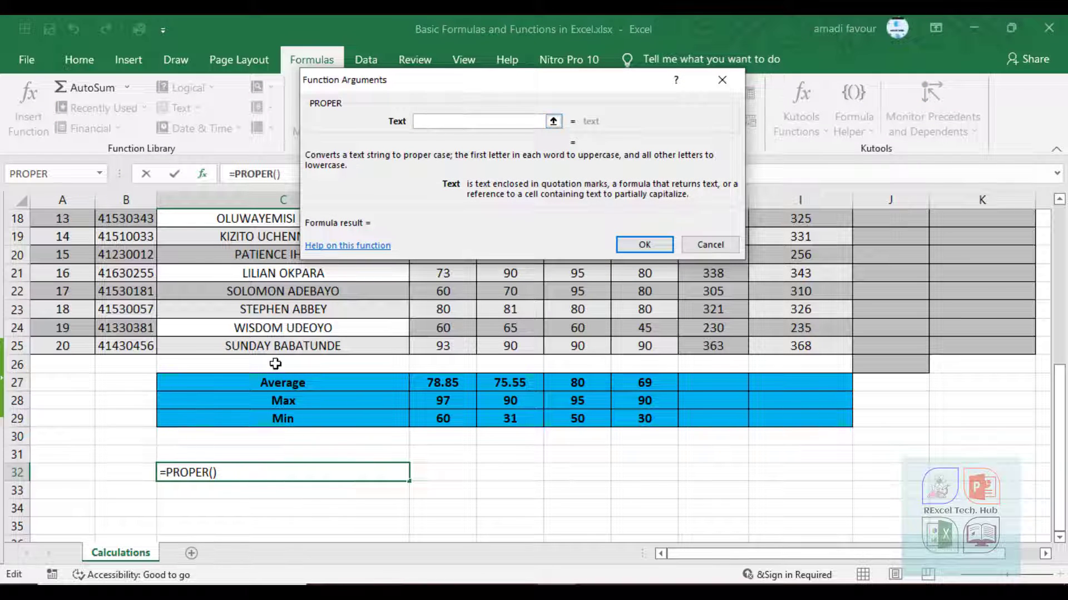
{"action": "scroll", "coordinate": [276, 362], "scroll_direction": "up", "scroll_amount": 6}
{"action": "left_click", "coordinate": [284, 334]}
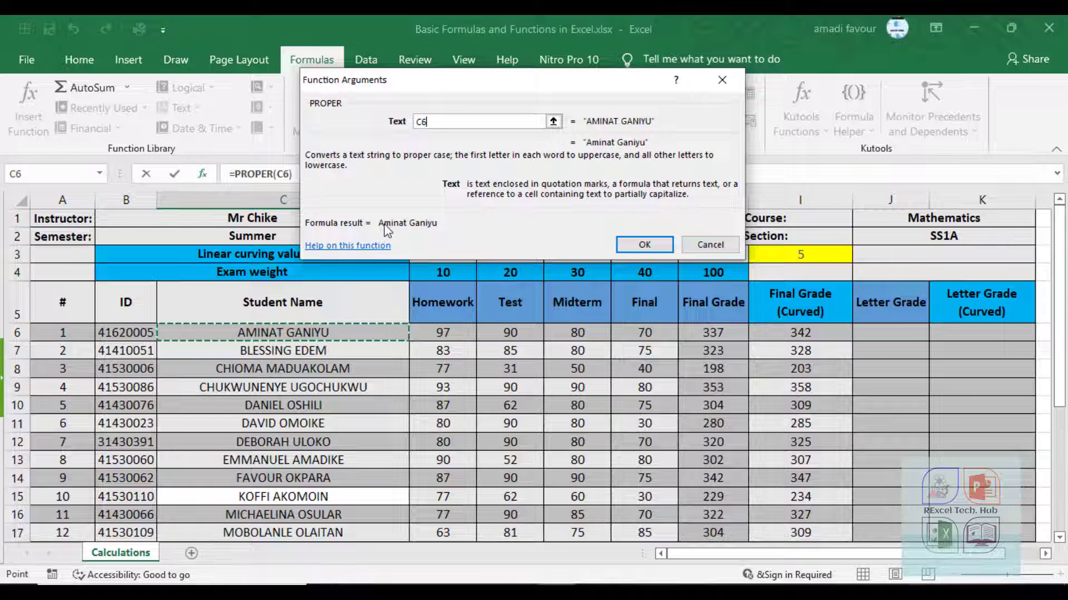
{"action": "left_click", "coordinate": [643, 245]}
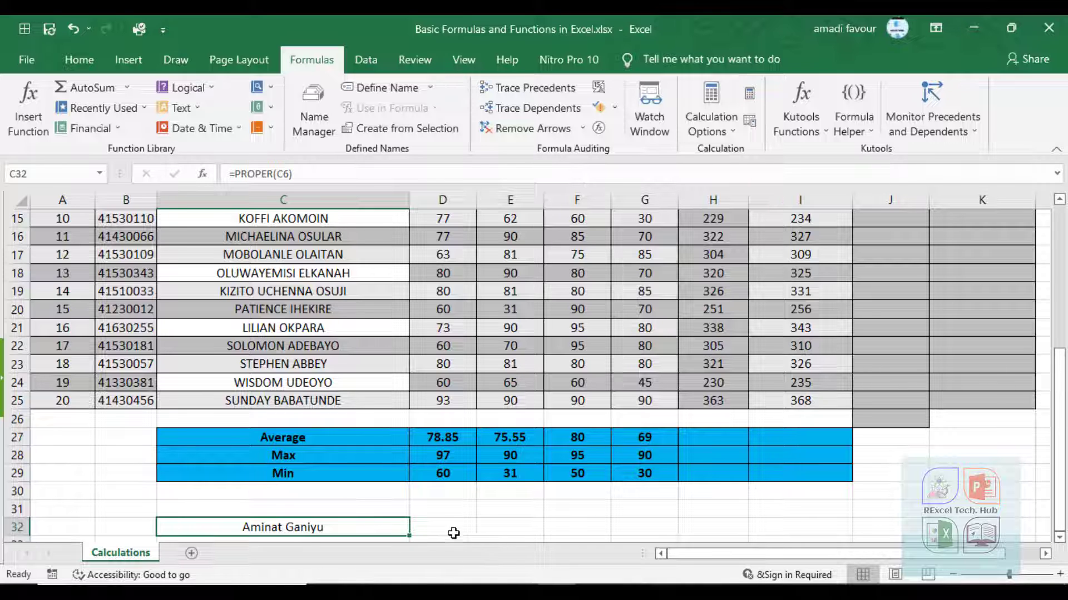
{"action": "left_click_drag", "start_coordinate": [410, 535], "coordinate": [401, 420]}
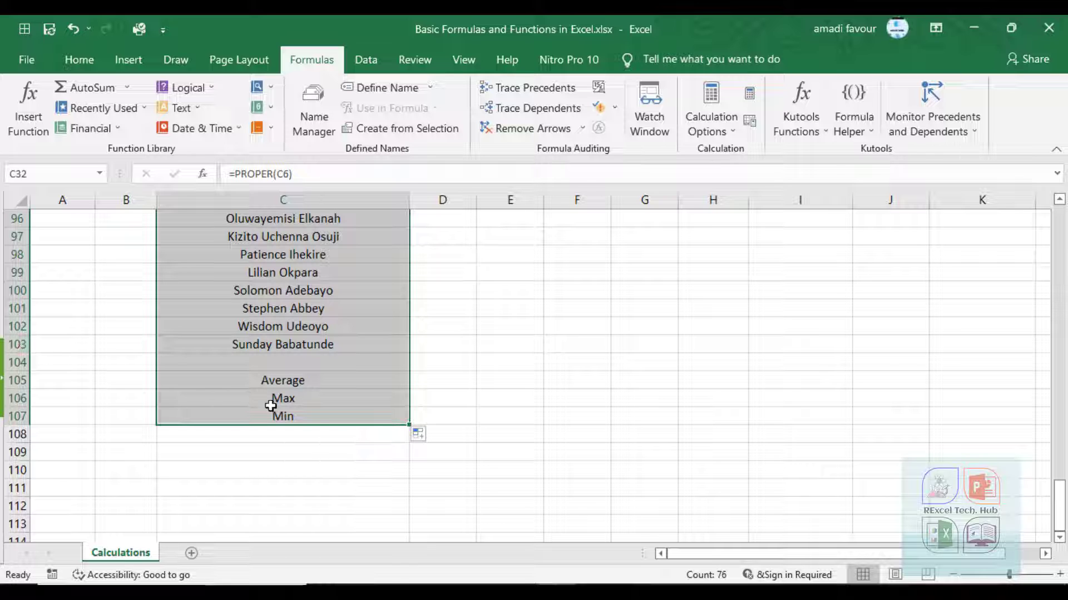
{"action": "key", "text": "ctrl+z"}
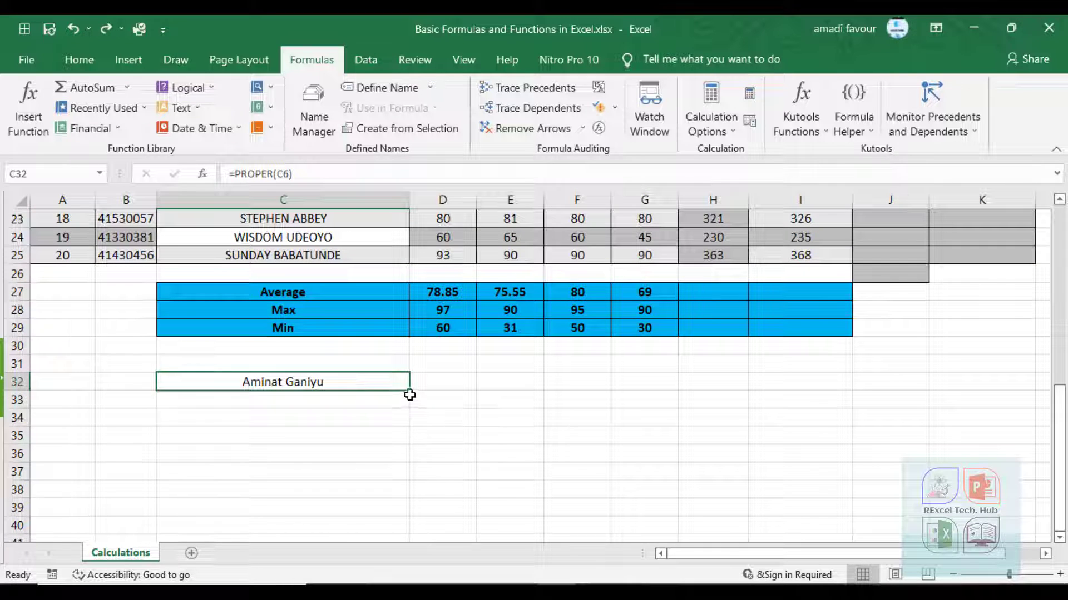
{"action": "mouse_move", "coordinate": [409, 394]}
{"action": "left_mouse_down"}
{"action": "mouse_move", "coordinate": [405, 544]}
{"action": "mouse_move", "coordinate": [404, 381]}
{"action": "left_mouse_up"}
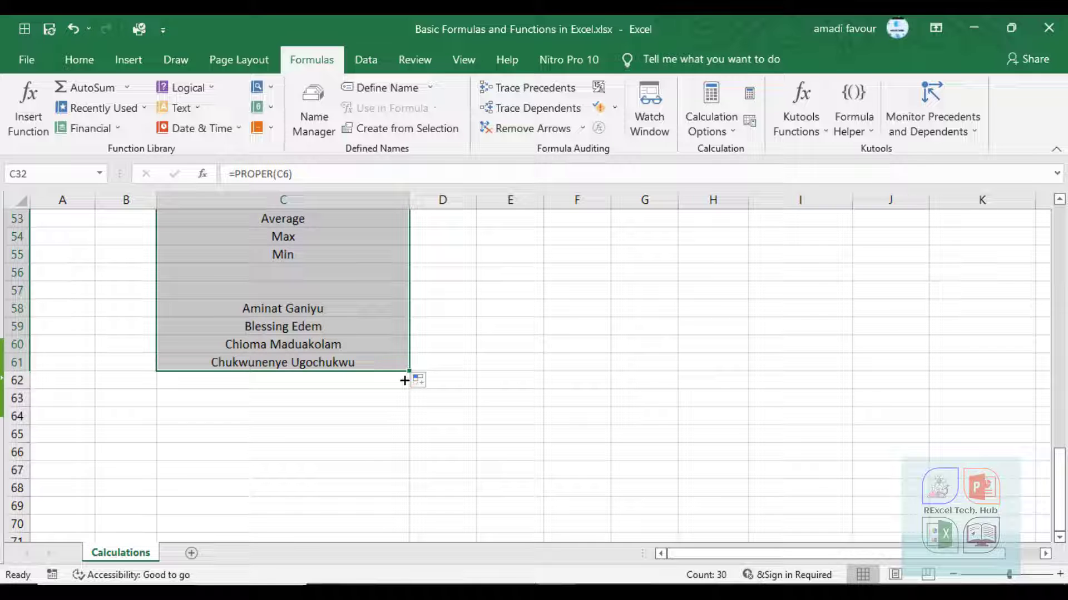
{"action": "key", "text": "ctrl+z"}
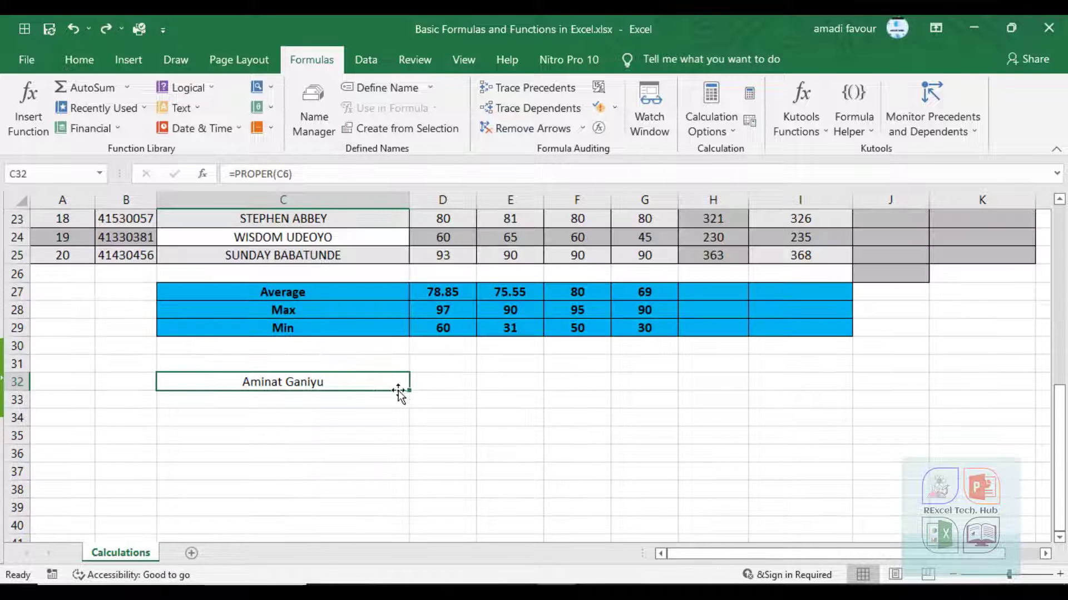
Copy the PROPER formula from C32 down to C51 and compare the converted names with the original list.
{"action": "left_click_drag", "start_coordinate": [410, 390], "coordinate": [410, 482]}
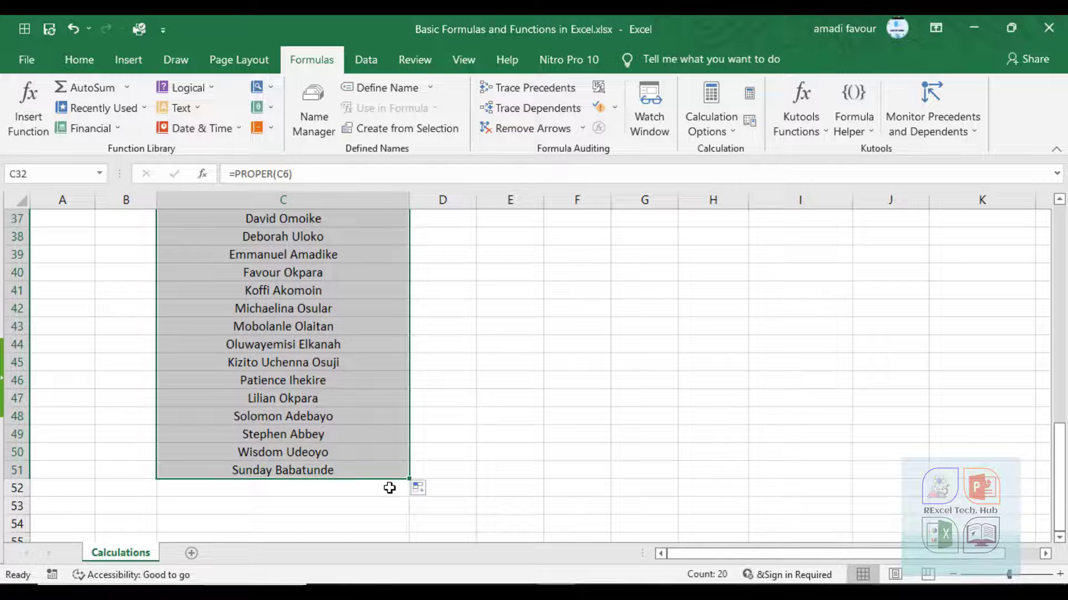
{"action": "scroll", "coordinate": [389, 484], "scroll_direction": "up", "scroll_amount": 12}
{"action": "scroll", "coordinate": [389, 488], "scroll_direction": "down", "scroll_amount": 6}
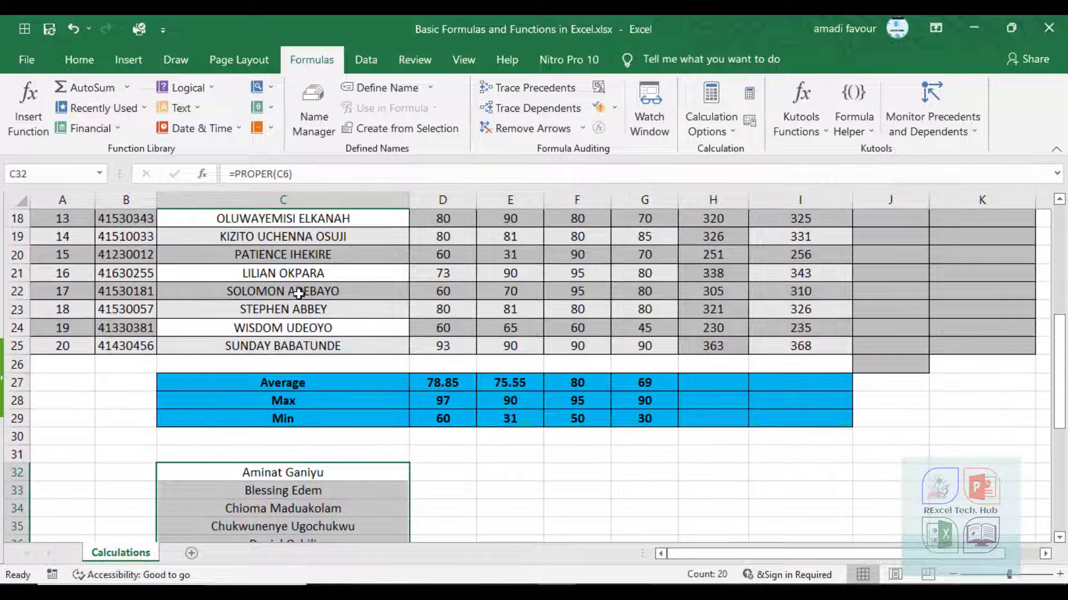
{"action": "scroll", "coordinate": [369, 486], "scroll_direction": "down", "scroll_amount": 6}
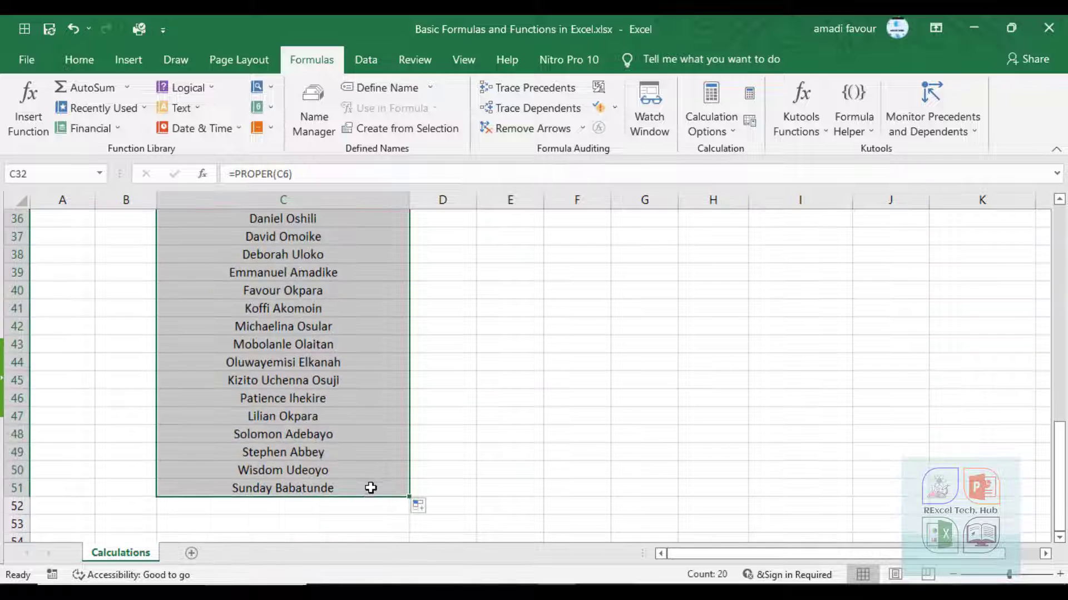
{"action": "scroll", "coordinate": [371, 501], "scroll_direction": "up", "scroll_amount": 6}
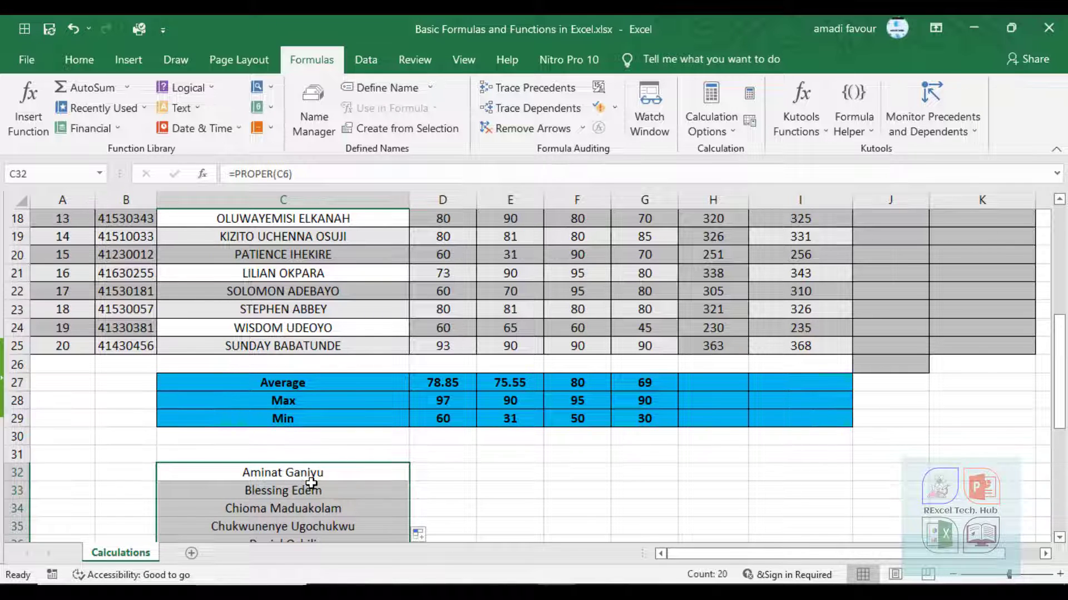
Copy the converted names in C32:C51 and paste them as values over the original student names starting at C6.
{"action": "key", "text": "ctrl+c"}
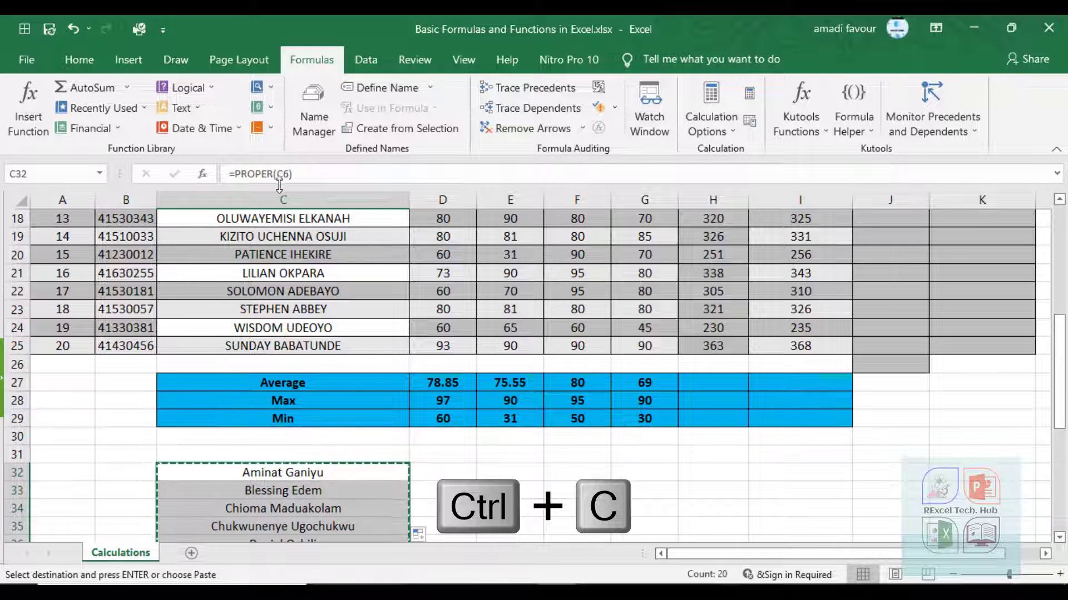
{"action": "scroll", "coordinate": [323, 375], "scroll_direction": "up", "scroll_amount": 6}
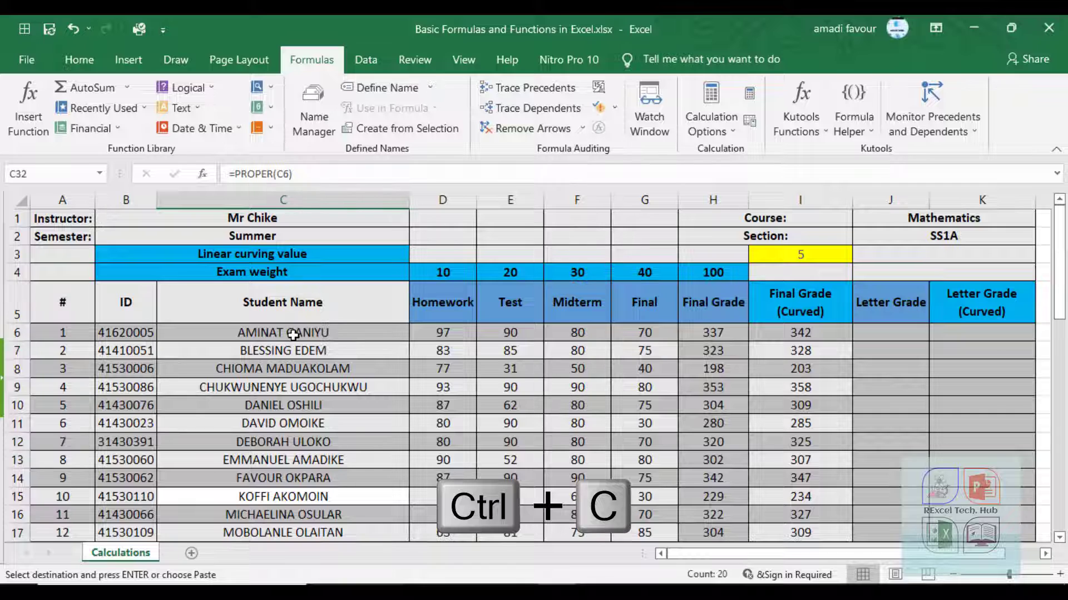
{"action": "left_click", "coordinate": [293, 333]}
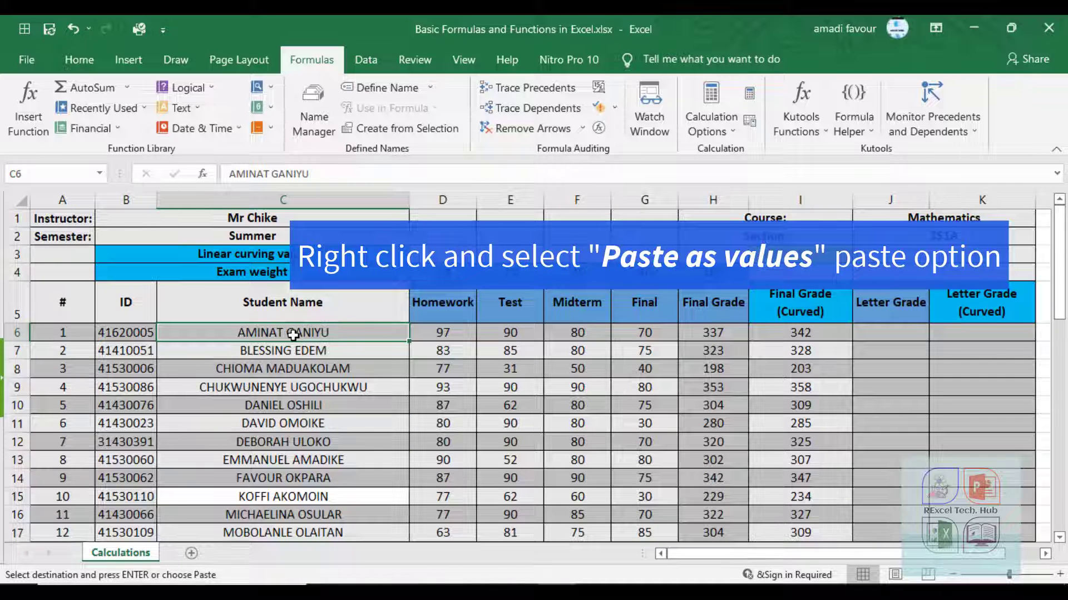
{"action": "right_click", "coordinate": [293, 333]}
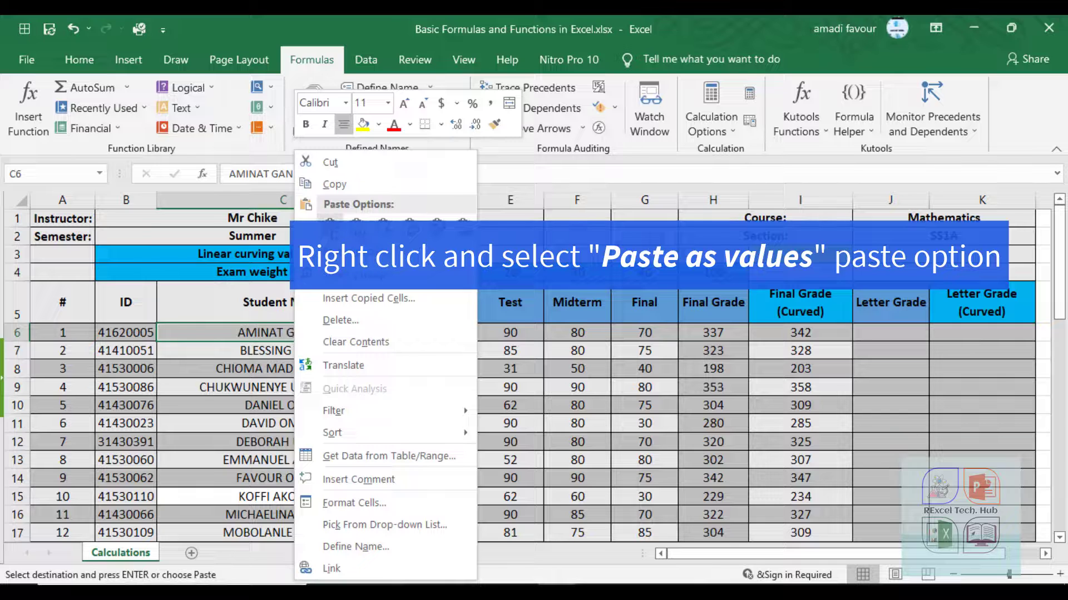
{"action": "left_click", "coordinate": [330, 220]}
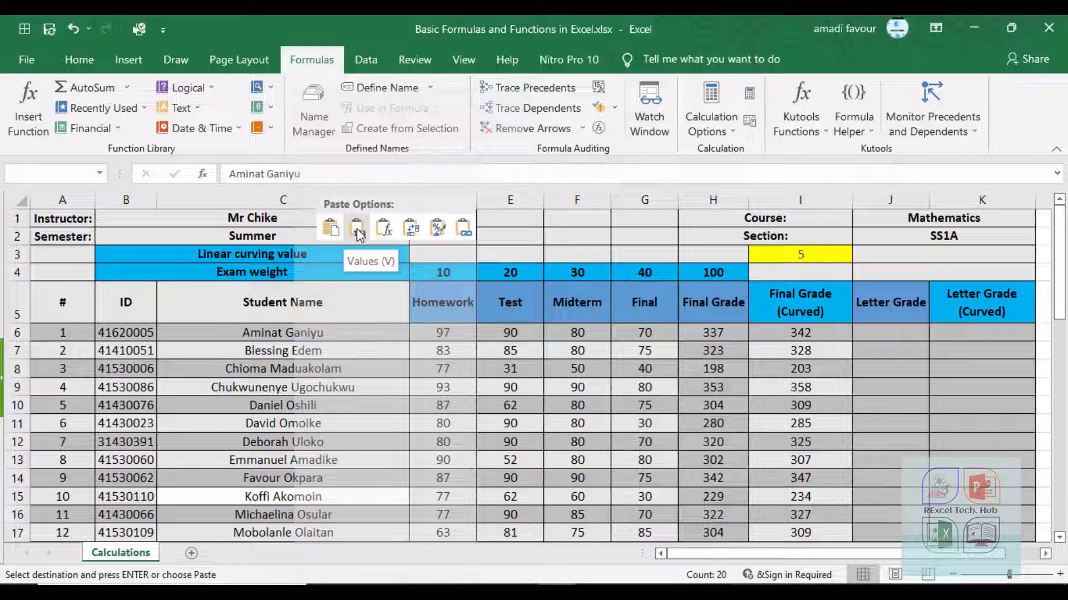
{"action": "left_click", "coordinate": [357, 230]}
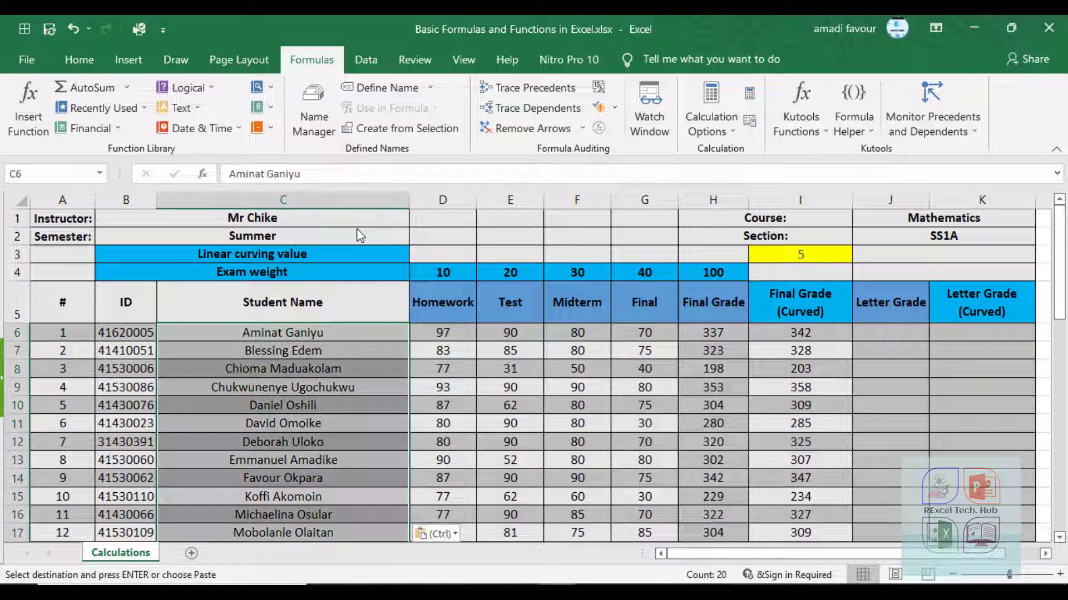
Check that the pasted student names in C6, C7 and C8 are stored as plain text rather than formulas.
{"action": "left_click", "coordinate": [356, 369]}
{"action": "left_click", "coordinate": [350, 332]}
{"action": "double_click", "coordinate": [352, 332]}
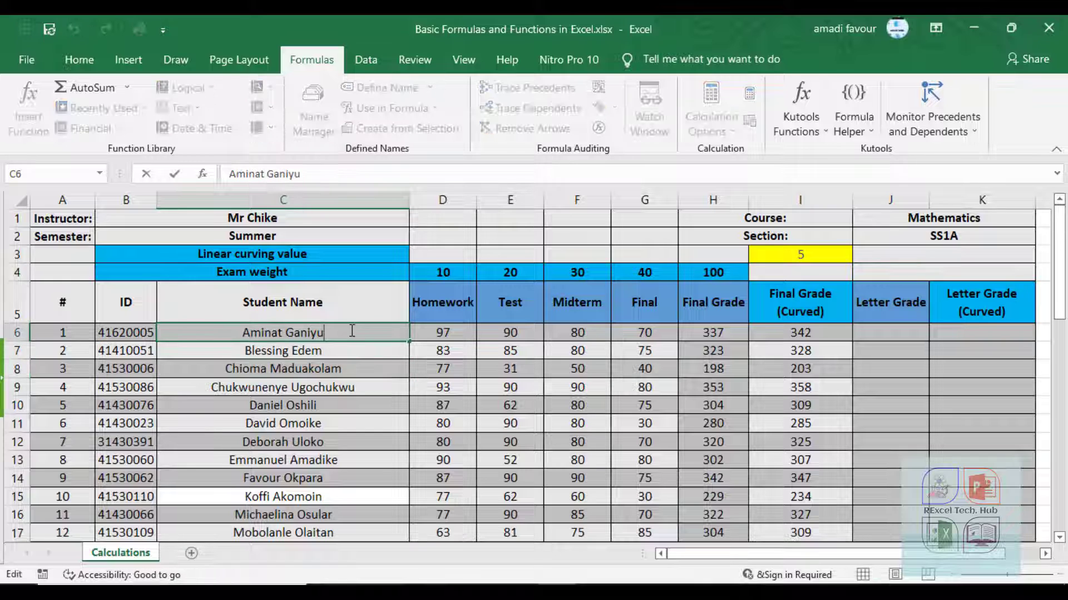
{"action": "left_click", "coordinate": [316, 354]}
{"action": "double_click", "coordinate": [316, 354]}
{"action": "double_click", "coordinate": [321, 372]}
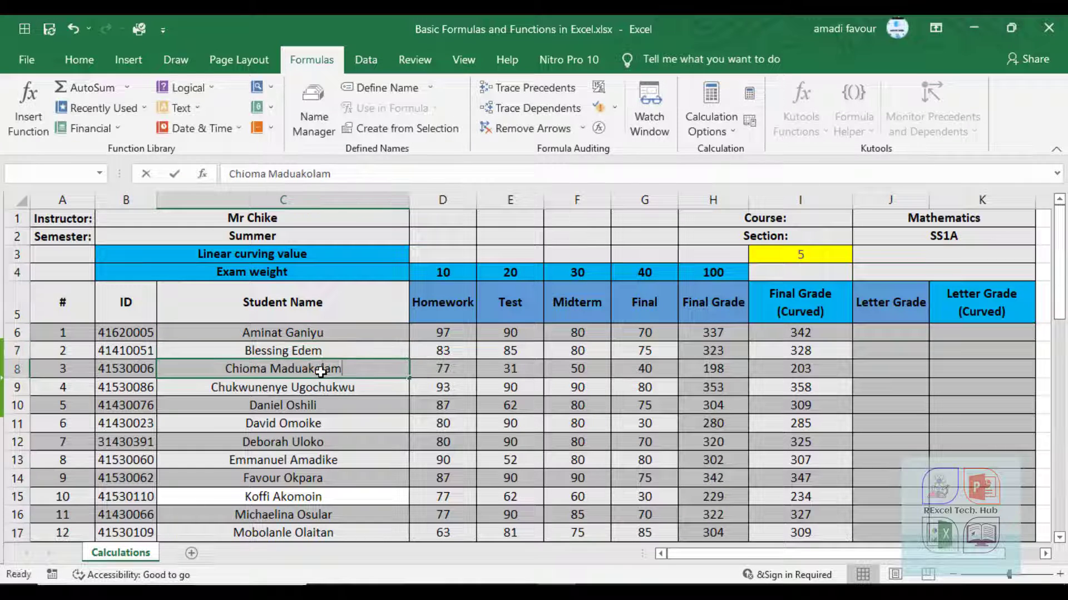
{"action": "left_click", "coordinate": [338, 405]}
Delete the helper list of PROPER formulas in C32:C51 below the summary rows.
{"action": "scroll", "coordinate": [344, 505], "scroll_direction": "down", "scroll_amount": 12}
{"action": "scroll", "coordinate": [344, 505], "scroll_direction": "up", "scroll_amount": 6}
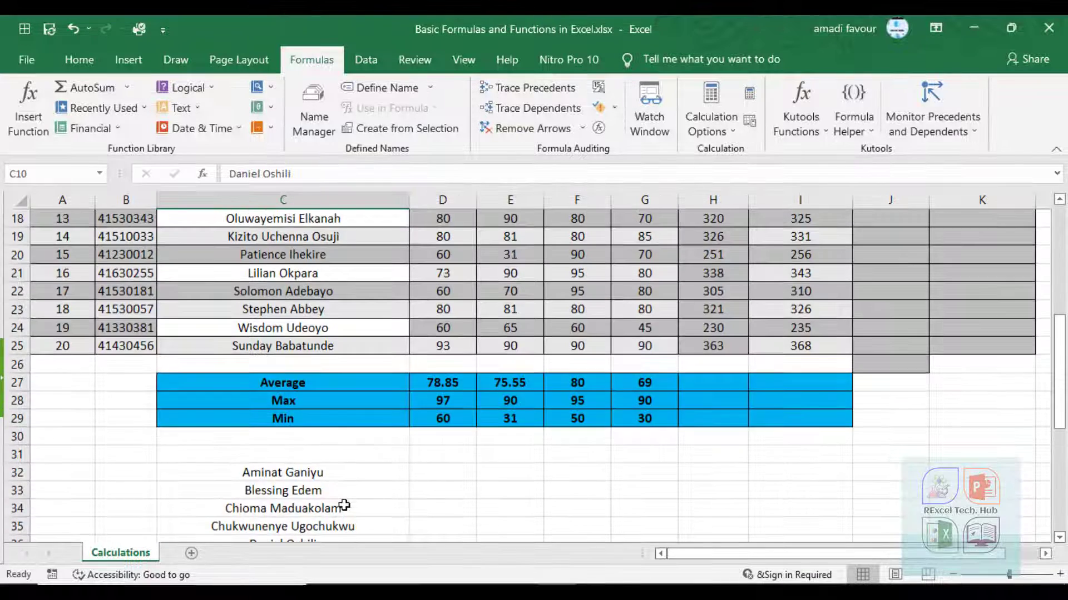
{"action": "scroll", "coordinate": [345, 505], "scroll_direction": "down", "scroll_amount": 6}
{"action": "scroll", "coordinate": [316, 467], "scroll_direction": "up", "scroll_amount": 6}
{"action": "left_click", "coordinate": [317, 473]}
{"action": "mouse_move", "coordinate": [317, 472]}
{"action": "left_mouse_down"}
{"action": "mouse_move", "coordinate": [329, 557]}
{"action": "mouse_move", "coordinate": [329, 473]}
{"action": "left_mouse_up"}
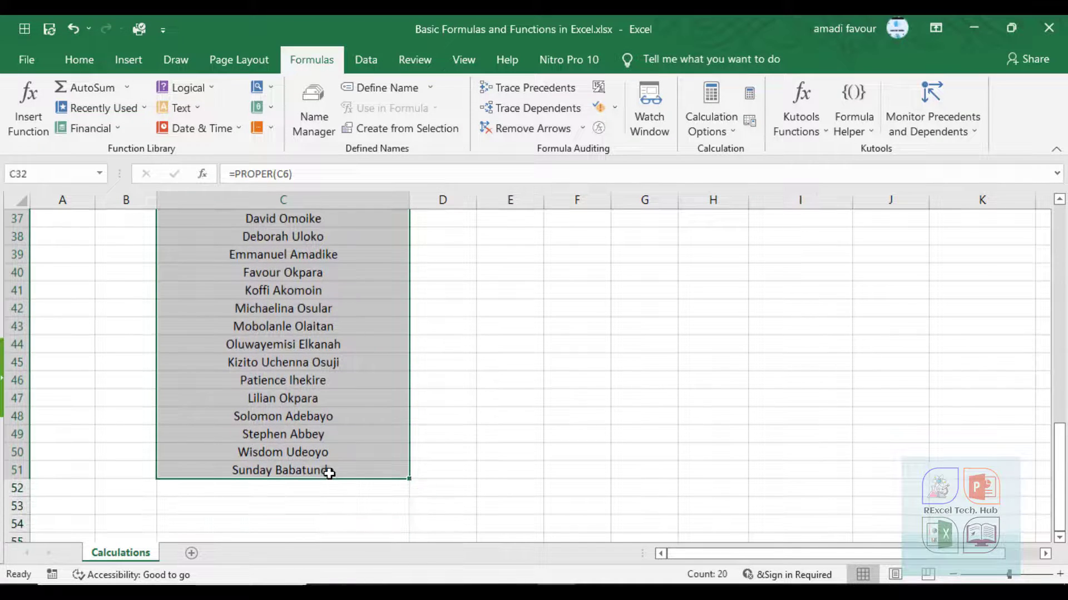
{"action": "key", "text": "Delete"}
{"action": "scroll", "coordinate": [328, 471], "scroll_direction": "up", "scroll_amount": 5}
{"action": "left_click", "coordinate": [508, 468]}
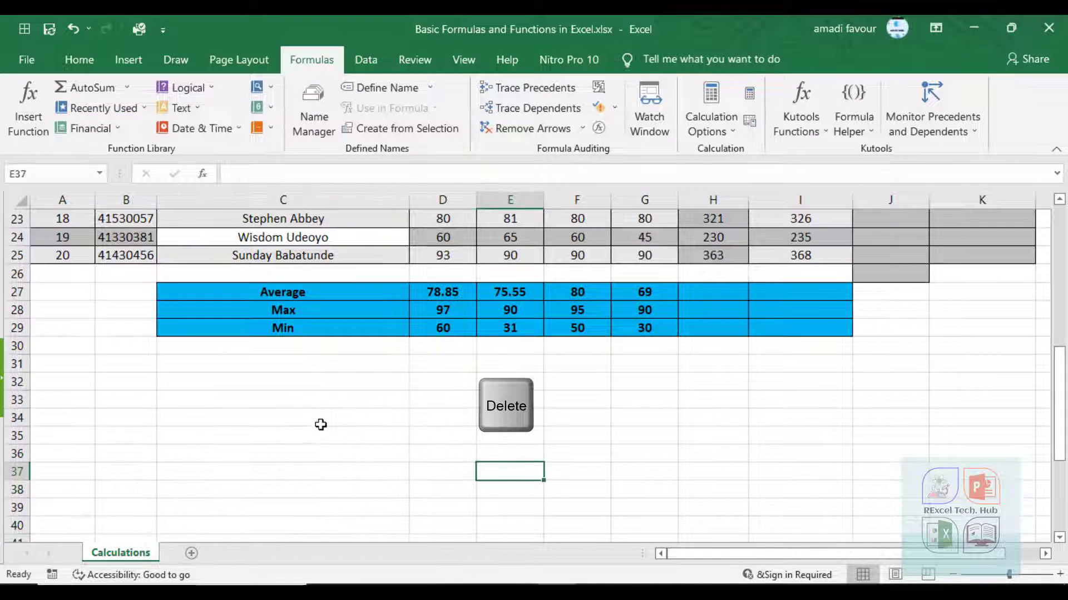
Review the grade sheet's summary rows, the Final Grade values in H6:H25 and the Letter Grade columns.
{"action": "scroll", "coordinate": [317, 422], "scroll_direction": "up", "scroll_amount": 7}
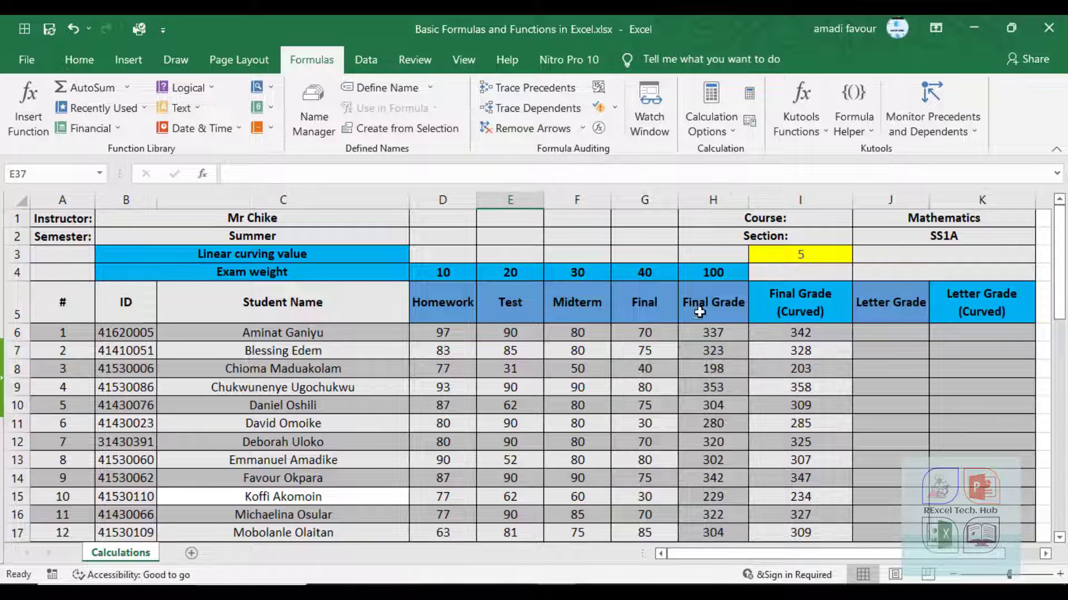
{"action": "scroll", "coordinate": [709, 357], "scroll_direction": "down", "scroll_amount": 6}
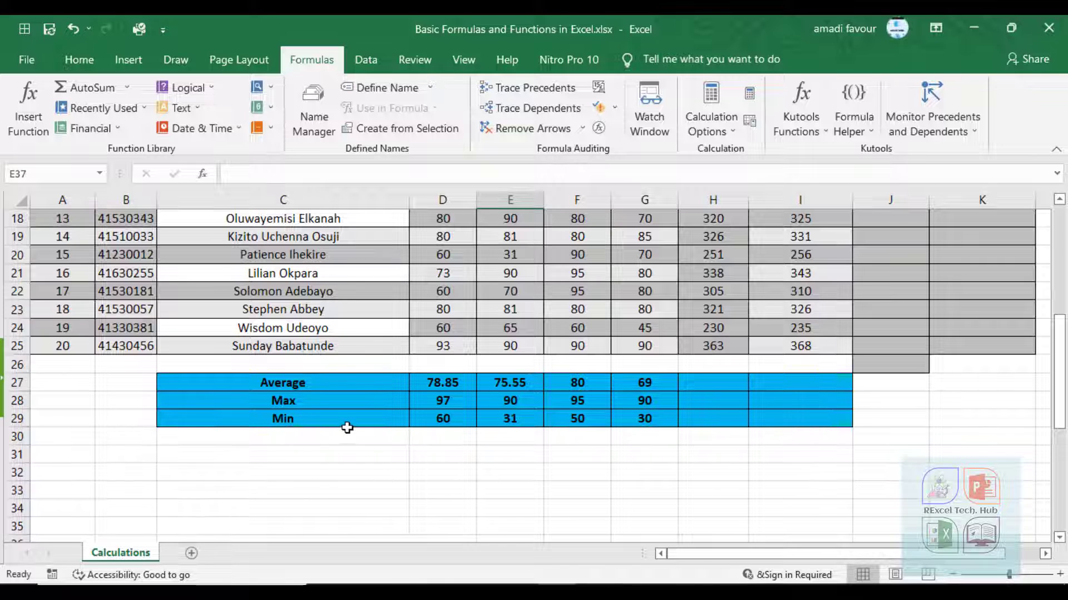
{"action": "scroll", "coordinate": [439, 487], "scroll_direction": "up", "scroll_amount": 6}
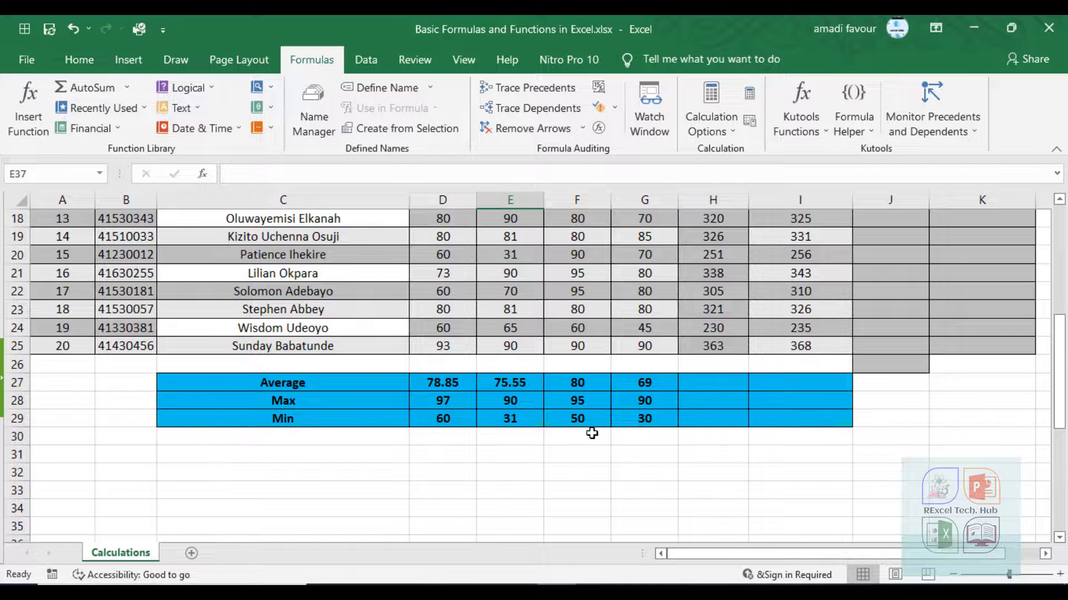
{"action": "scroll", "coordinate": [577, 469], "scroll_direction": "up", "scroll_amount": 6}
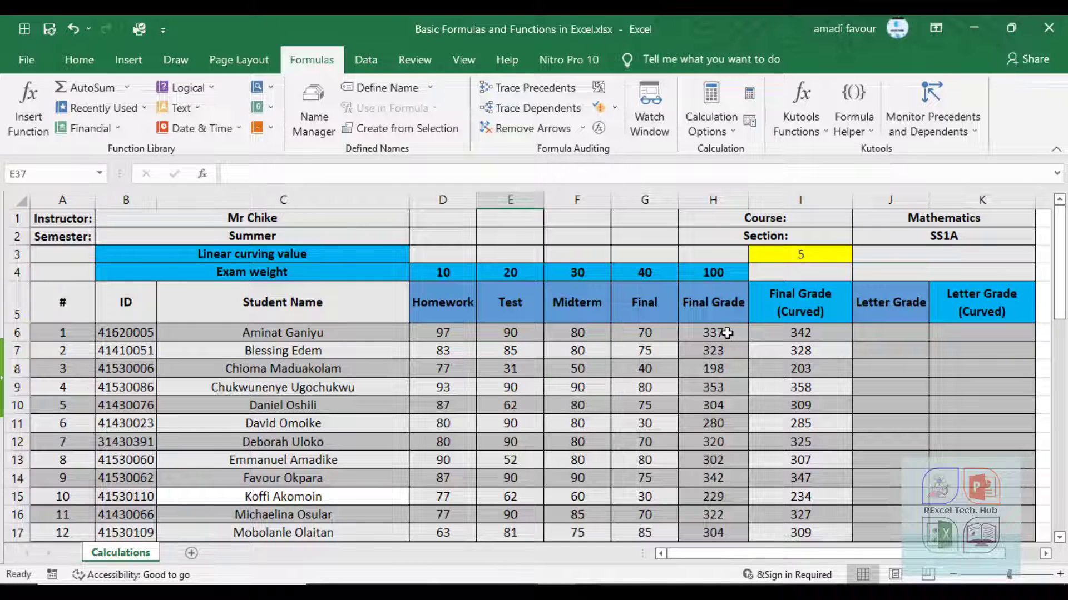
{"action": "left_click_drag", "start_coordinate": [726, 334], "coordinate": [723, 529]}
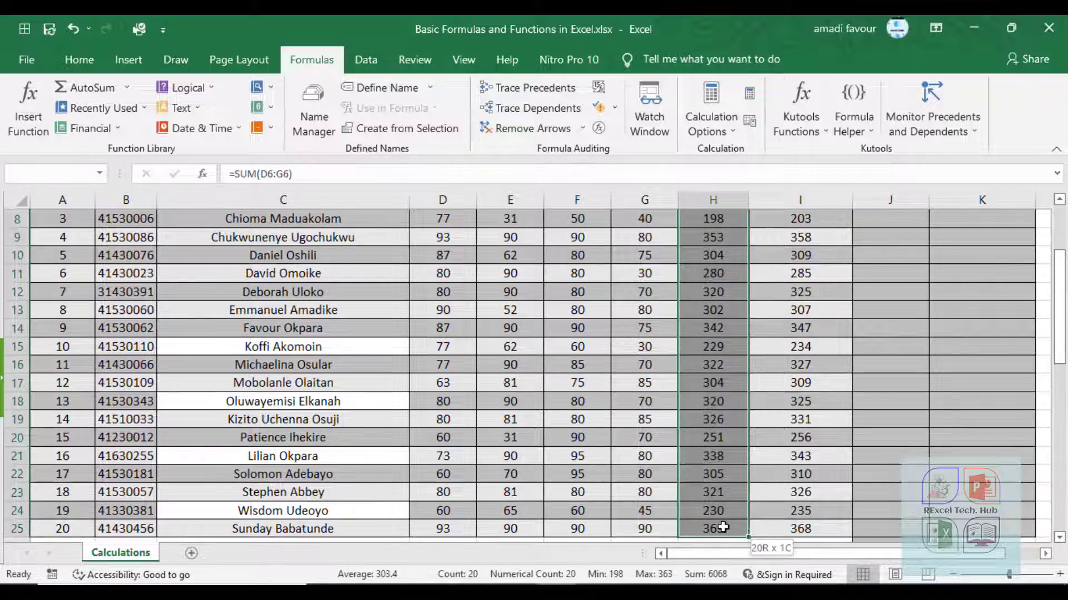
{"action": "scroll", "coordinate": [691, 329], "scroll_direction": "up", "scroll_amount": 3}
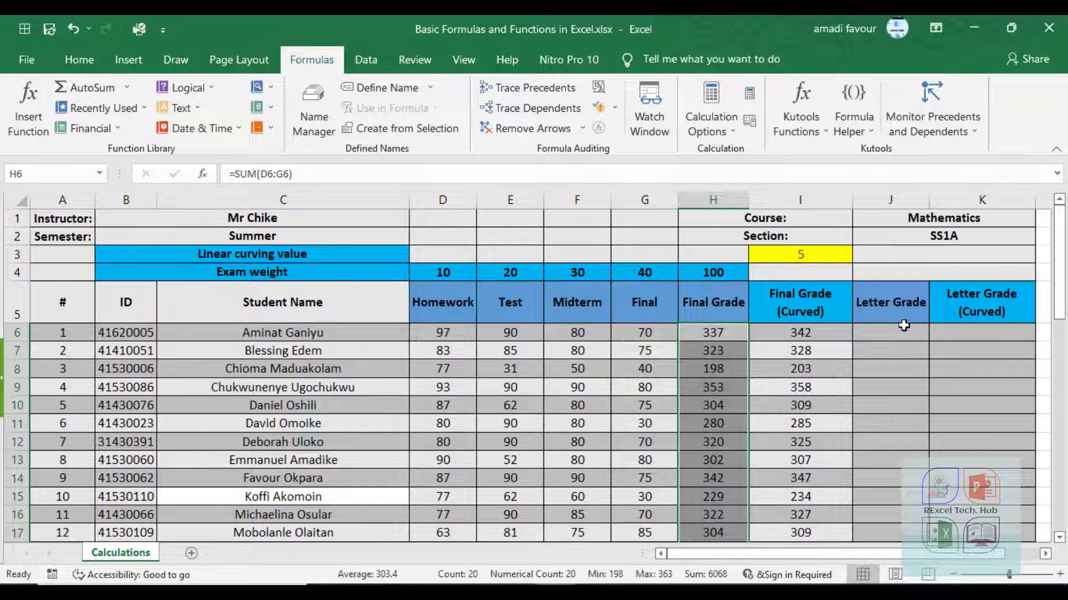
{"action": "scroll", "coordinate": [895, 410], "scroll_direction": "down", "scroll_amount": 12}
{"action": "scroll", "coordinate": [836, 359], "scroll_direction": "up", "scroll_amount": 6}
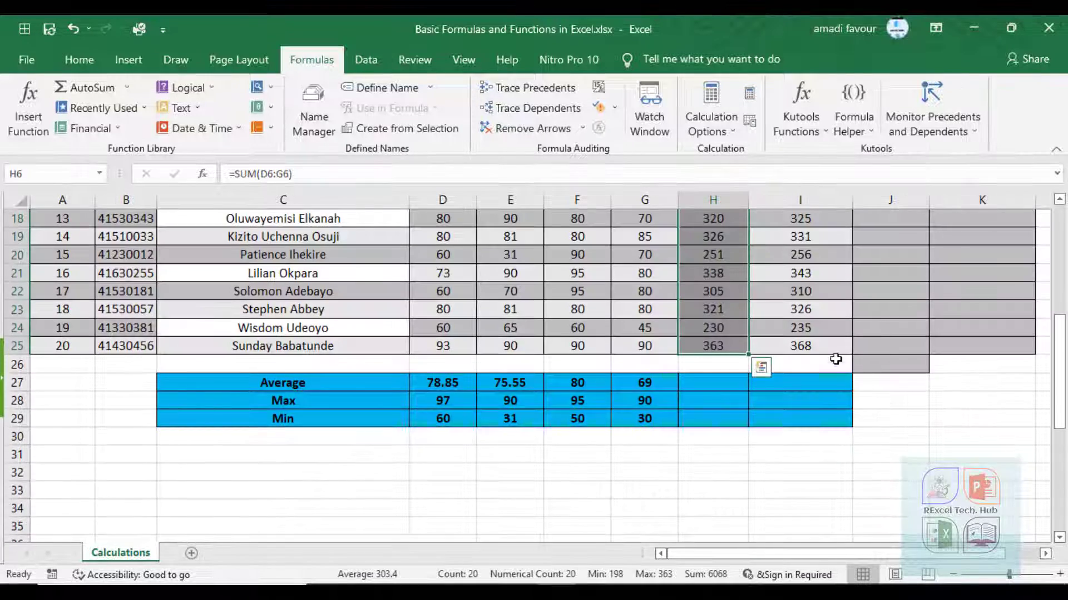
{"action": "scroll", "coordinate": [835, 359], "scroll_direction": "up", "scroll_amount": 6}
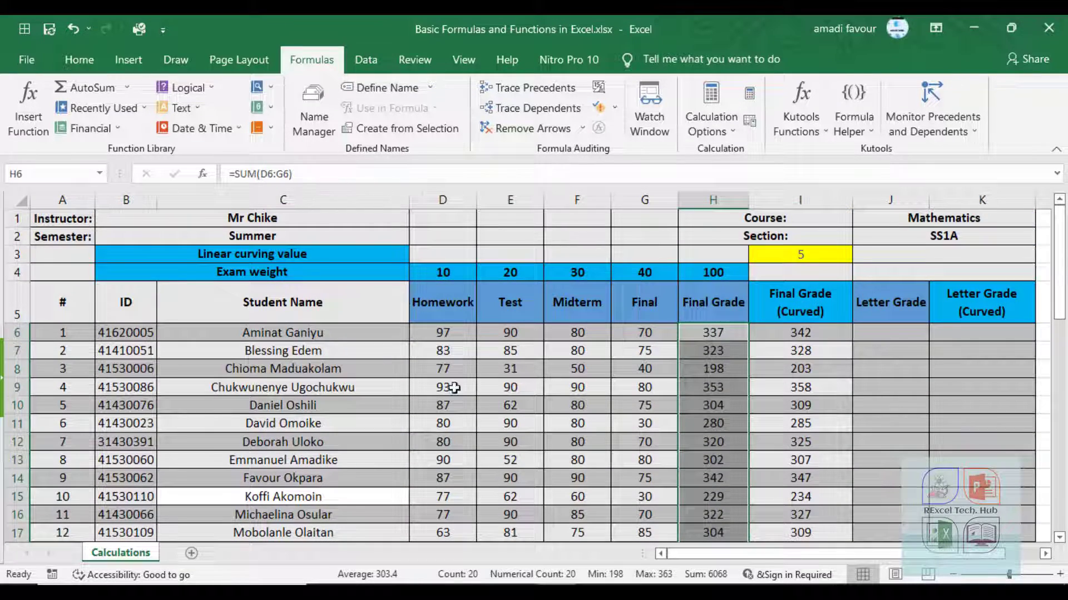